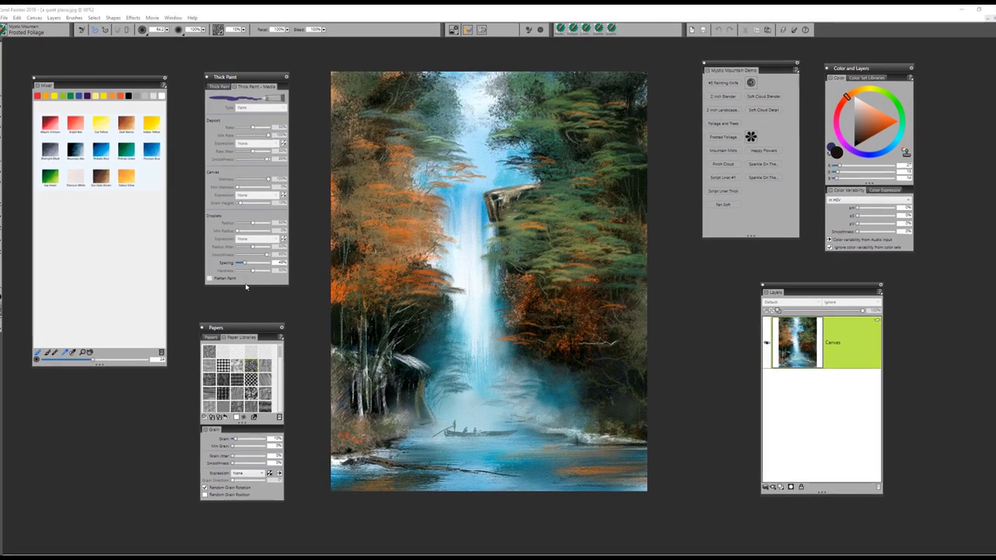
Fill the blank white canvas with a bright sky blue using the Paint Bucket
mouse_move(233, 332)
mouse_down()
mouse_move(243, 326)
mouse_move(234, 320)
mouse_up()
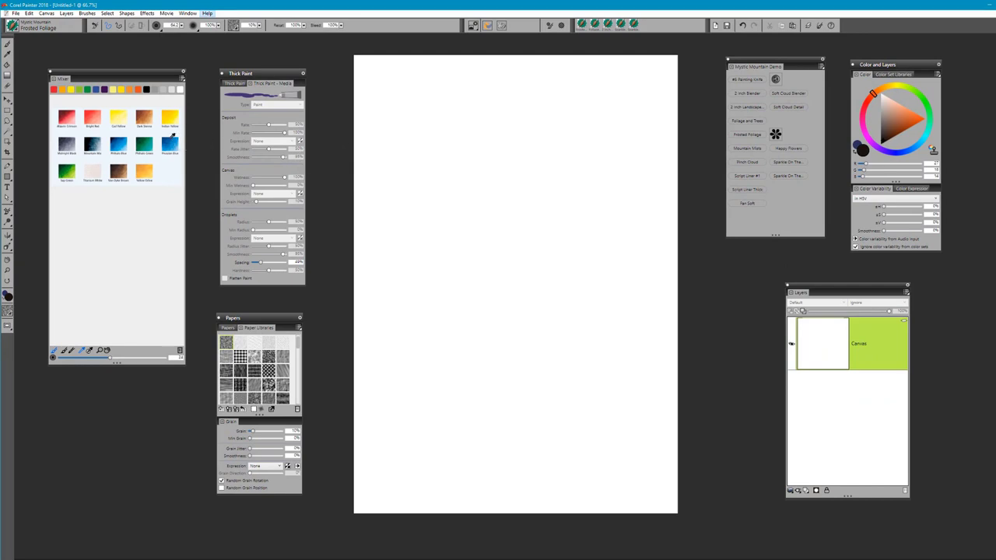
click(118, 145)
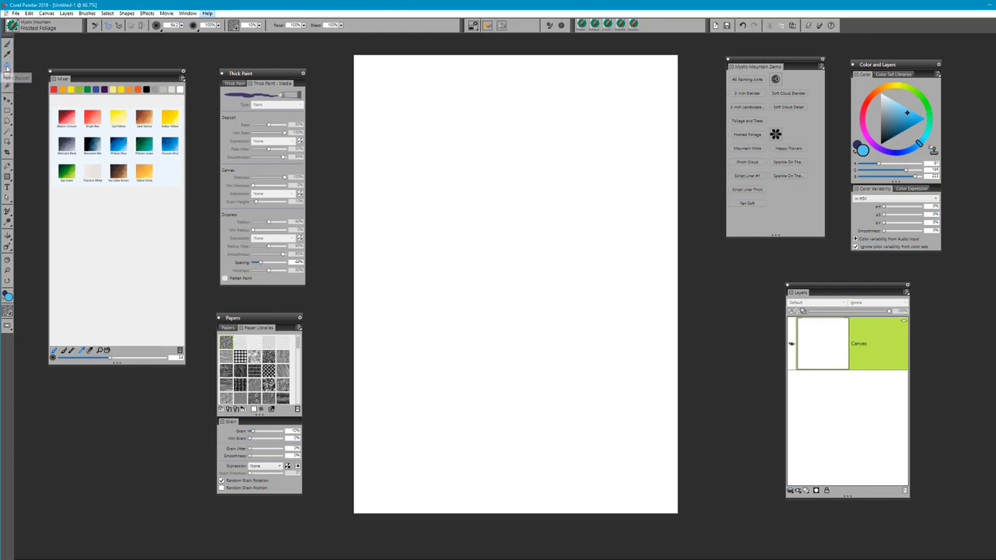
key(k)
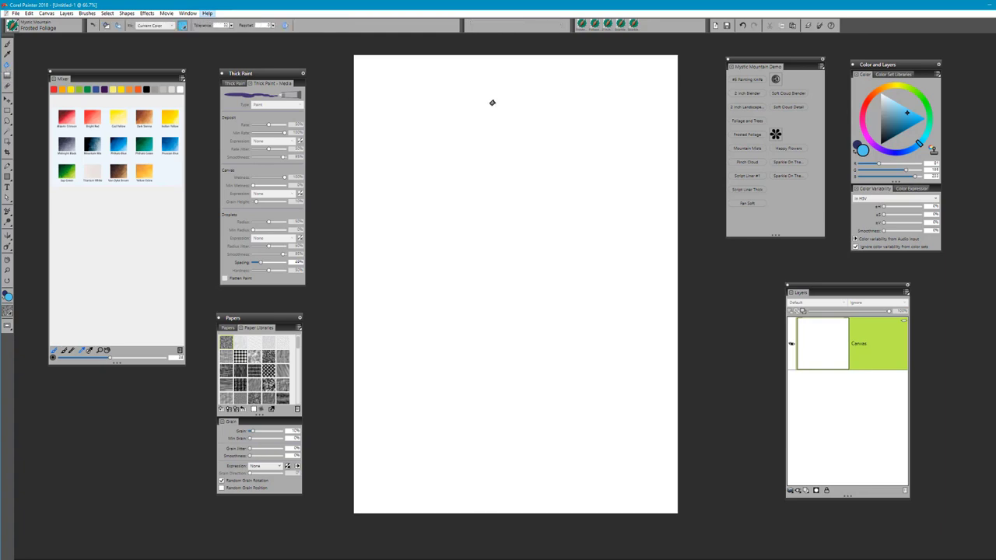
click(492, 102)
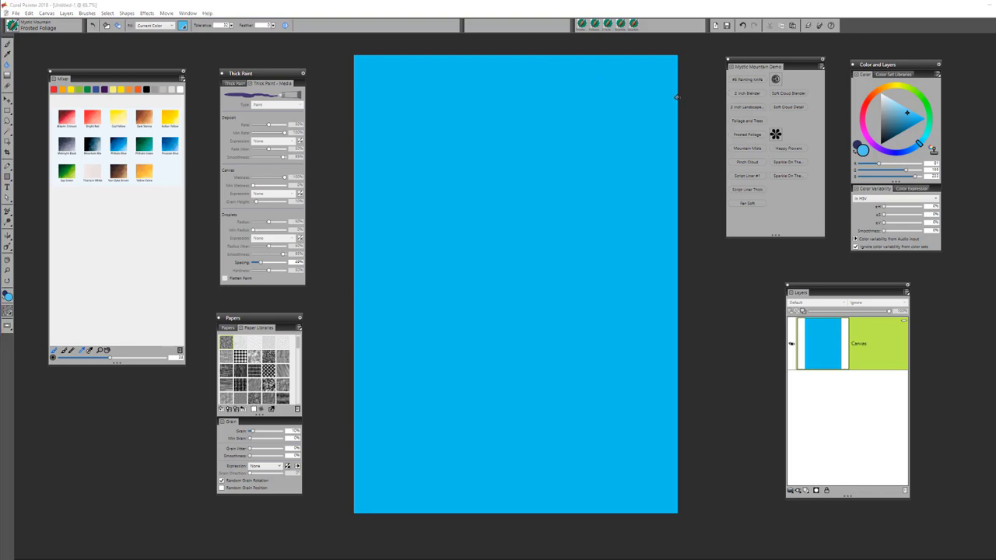
Paint a crosshatched, near-white cloud glow at the top centre of the canvas with the 2 Inch Landscape brush
click(747, 112)
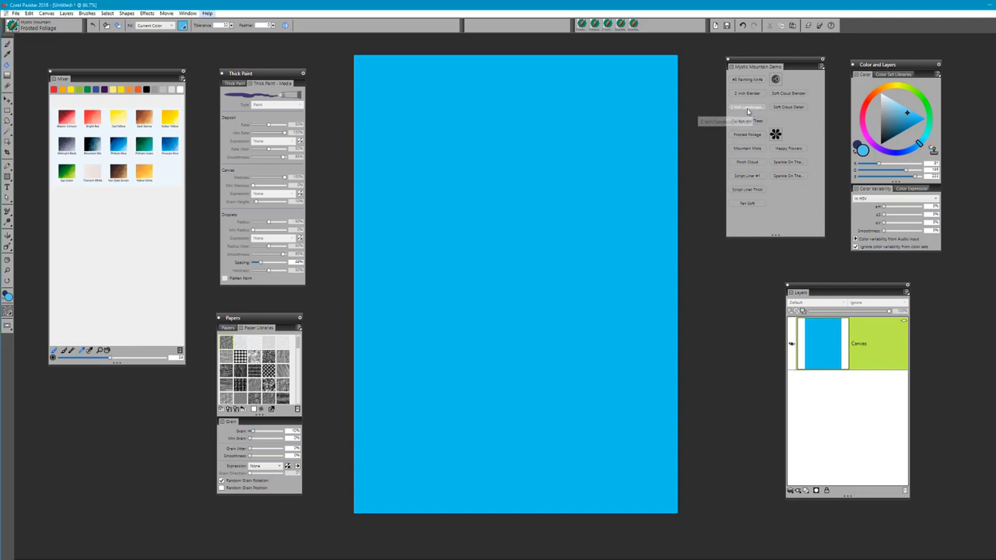
drag(894, 118, 883, 97)
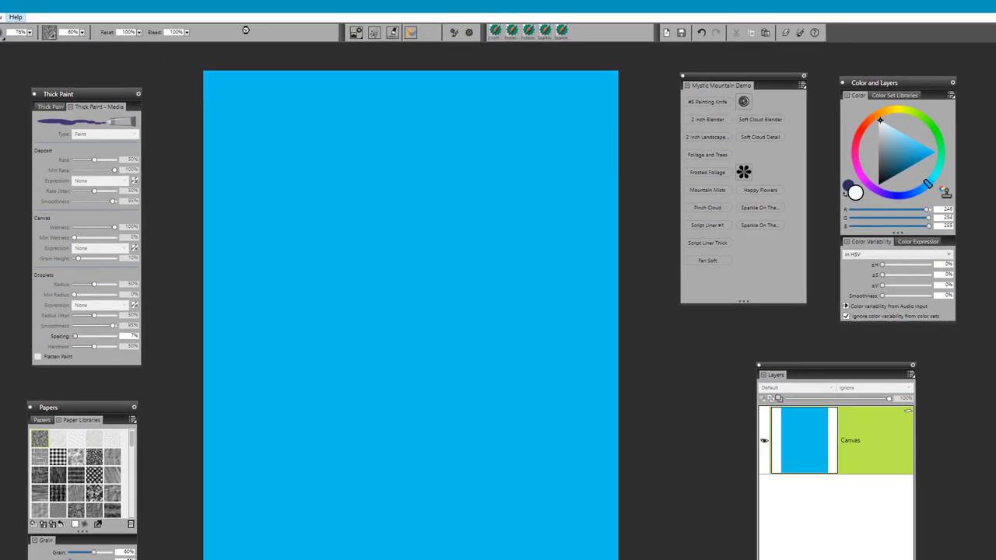
mouse_move(344, 193)
mouse_down()
mouse_move(429, 138)
mouse_move(432, 149)
mouse_move(409, 167)
mouse_move(444, 106)
mouse_move(417, 107)
mouse_move(340, 166)
mouse_move(444, 100)
mouse_move(502, 102)
mouse_move(471, 172)
mouse_move(457, 97)
mouse_move(506, 107)
mouse_move(456, 189)
mouse_move(510, 95)
mouse_move(407, 89)
mouse_move(313, 151)
mouse_move(413, 178)
mouse_move(389, 200)
mouse_move(456, 206)
mouse_move(322, 223)
mouse_move(361, 88)
mouse_move(416, 111)
mouse_move(435, 55)
mouse_move(381, 167)
mouse_move(503, 196)
mouse_move(422, 160)
mouse_move(462, 228)
mouse_move(358, 190)
mouse_move(381, 100)
mouse_up()
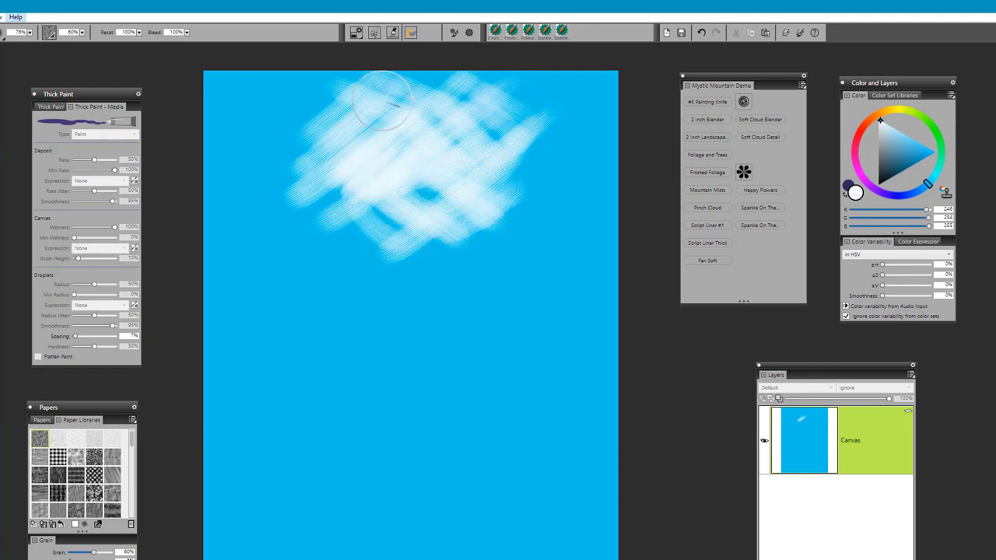
Set the brush's Reset to 0% and blend the white cloud strokes and edges softly into the blue sky
click(140, 34)
drag(98, 39, 95, 38)
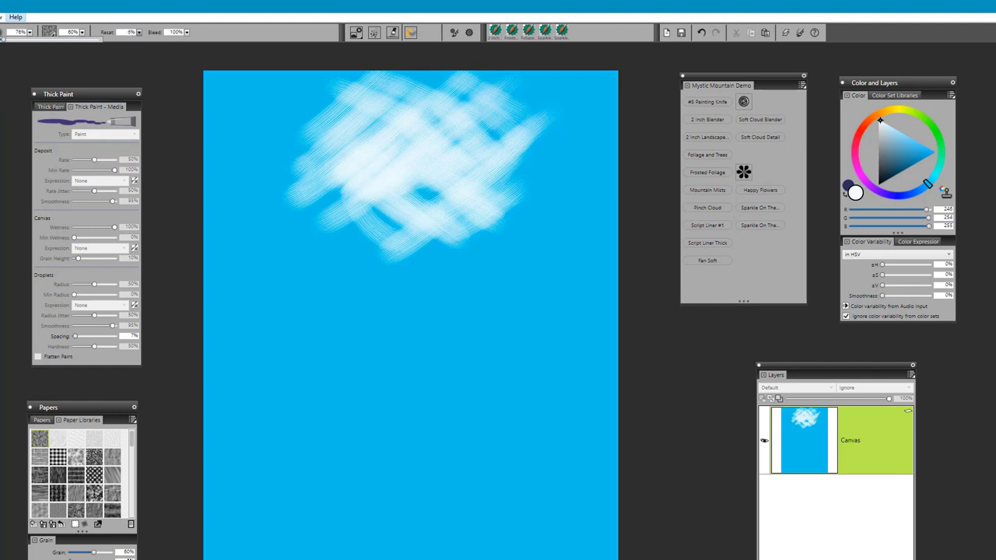
drag(6, 38, 1, 39)
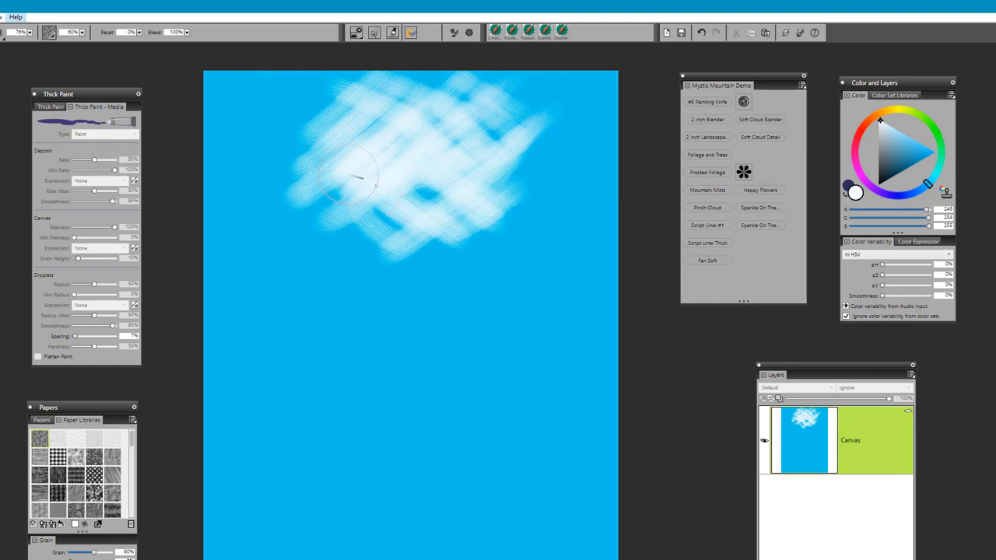
mouse_move(349, 175)
mouse_down()
mouse_move(305, 243)
mouse_move(465, 146)
mouse_move(332, 222)
mouse_move(379, 199)
mouse_move(315, 184)
mouse_move(337, 210)
mouse_move(356, 142)
mouse_move(325, 204)
mouse_move(357, 132)
mouse_move(332, 191)
mouse_move(407, 136)
mouse_move(371, 210)
mouse_move(417, 144)
mouse_move(363, 244)
mouse_move(500, 152)
mouse_move(397, 244)
mouse_move(550, 118)
mouse_move(392, 200)
mouse_move(525, 94)
mouse_move(343, 191)
mouse_move(509, 87)
mouse_move(346, 196)
mouse_move(501, 108)
mouse_move(359, 202)
mouse_move(578, 95)
mouse_move(420, 181)
mouse_move(562, 73)
mouse_move(392, 169)
mouse_move(503, 62)
mouse_move(367, 158)
mouse_move(507, 49)
mouse_move(359, 158)
mouse_move(459, 53)
mouse_move(348, 149)
mouse_move(433, 63)
mouse_move(347, 146)
mouse_move(389, 79)
mouse_move(381, 125)
mouse_move(387, 102)
mouse_move(413, 146)
mouse_move(365, 153)
mouse_move(520, 112)
mouse_move(370, 211)
mouse_move(548, 145)
mouse_move(382, 227)
mouse_move(585, 149)
mouse_move(405, 238)
mouse_move(558, 134)
mouse_move(404, 222)
mouse_move(468, 134)
mouse_move(458, 180)
mouse_move(438, 152)
mouse_move(506, 150)
mouse_move(347, 178)
mouse_move(561, 74)
mouse_move(339, 170)
mouse_move(475, 33)
mouse_move(318, 176)
mouse_move(381, 48)
mouse_move(294, 192)
mouse_move(328, 166)
mouse_up()
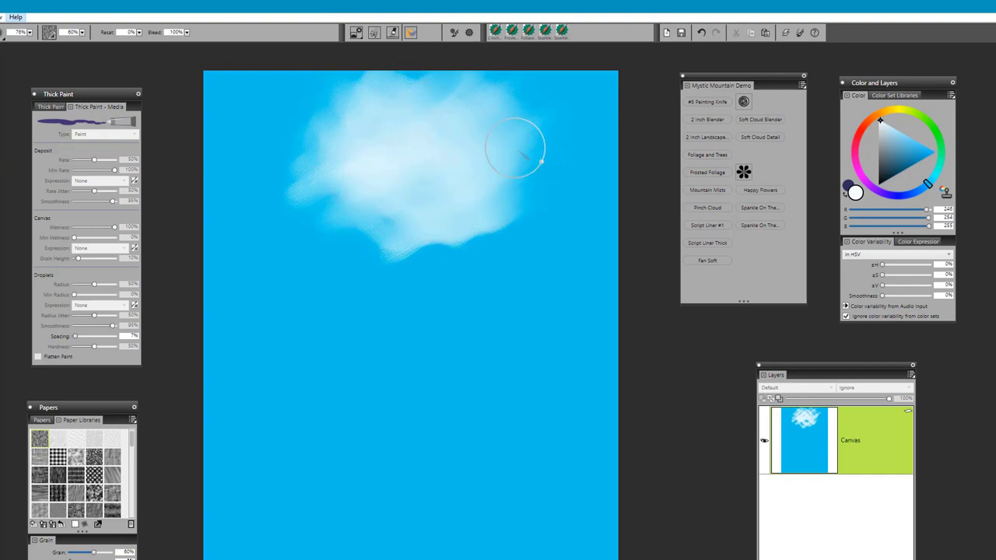
mouse_move(360, 248)
mouse_down()
mouse_move(516, 174)
mouse_move(419, 222)
mouse_move(415, 176)
mouse_move(531, 129)
mouse_move(371, 242)
mouse_move(547, 154)
mouse_move(424, 248)
mouse_move(452, 238)
mouse_move(491, 159)
mouse_move(377, 226)
mouse_move(439, 140)
mouse_move(337, 191)
mouse_move(395, 111)
mouse_move(347, 126)
mouse_move(321, 177)
mouse_move(339, 73)
mouse_move(376, 96)
mouse_move(405, 139)
mouse_move(454, 64)
mouse_move(478, 93)
mouse_move(462, 175)
mouse_move(533, 168)
mouse_move(428, 242)
mouse_move(476, 239)
mouse_move(525, 204)
mouse_move(376, 247)
mouse_move(408, 223)
mouse_move(457, 141)
mouse_move(346, 206)
mouse_move(364, 107)
mouse_up()
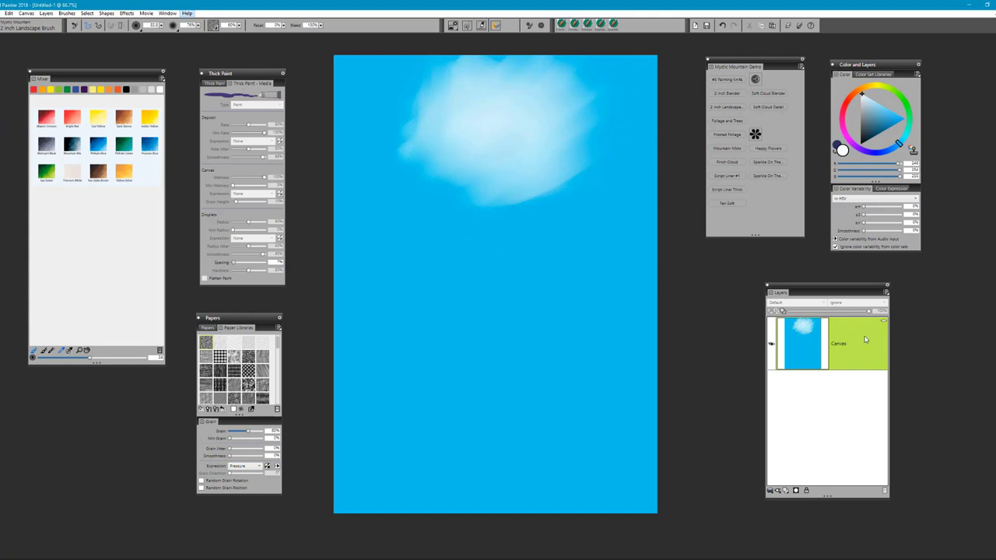
Add a new layer and paint dark blue foliage with an enlarged Frosted Foliage brush along both upper sides of the canvas
click(785, 491)
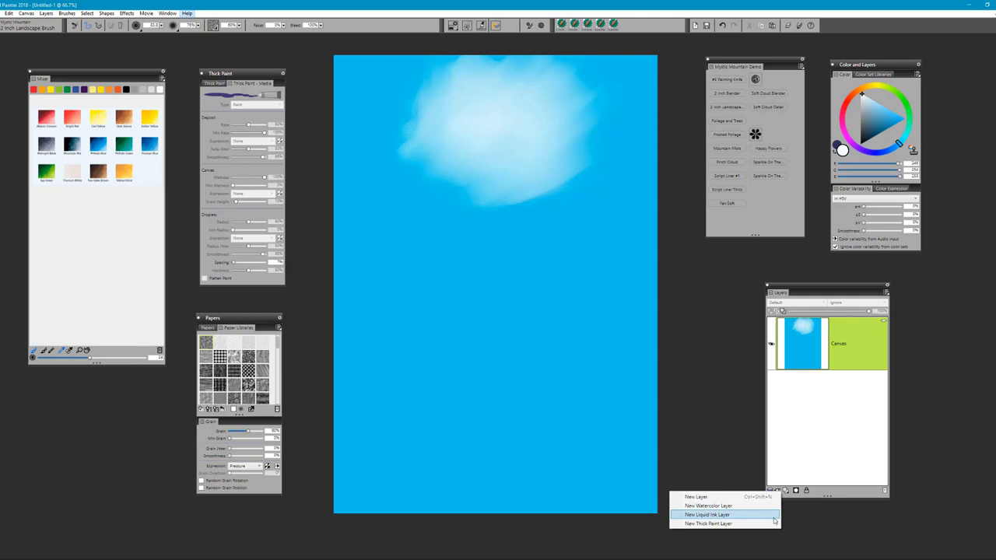
click(773, 497)
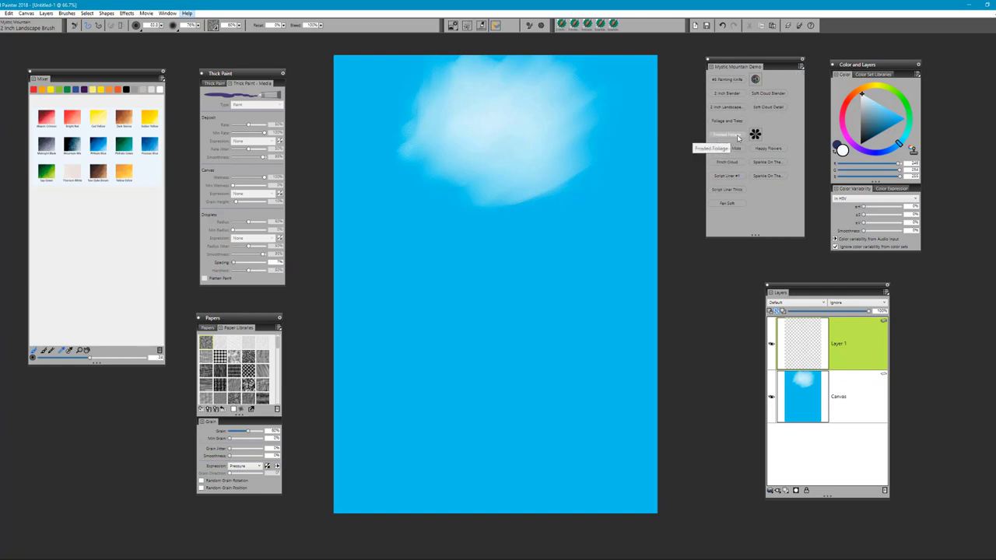
click(736, 137)
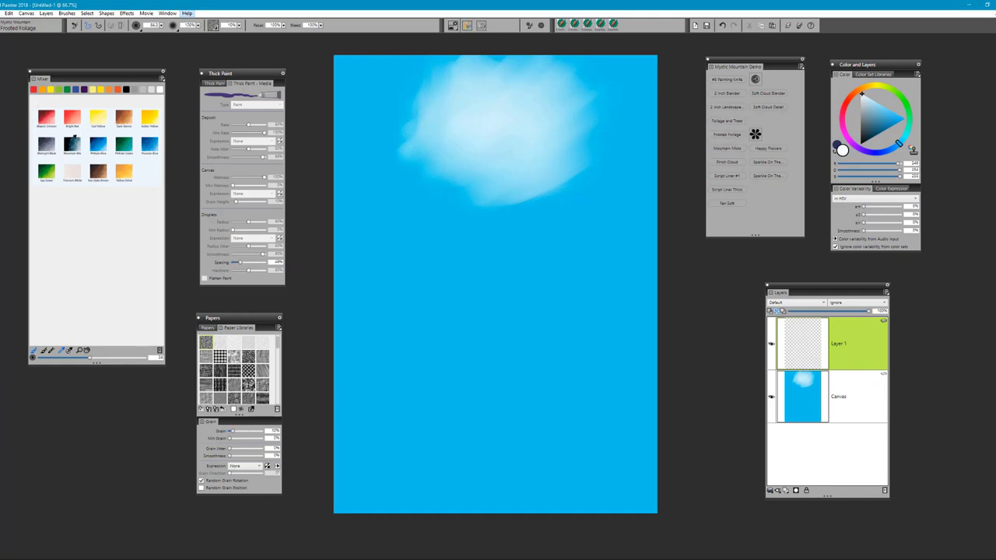
click(72, 142)
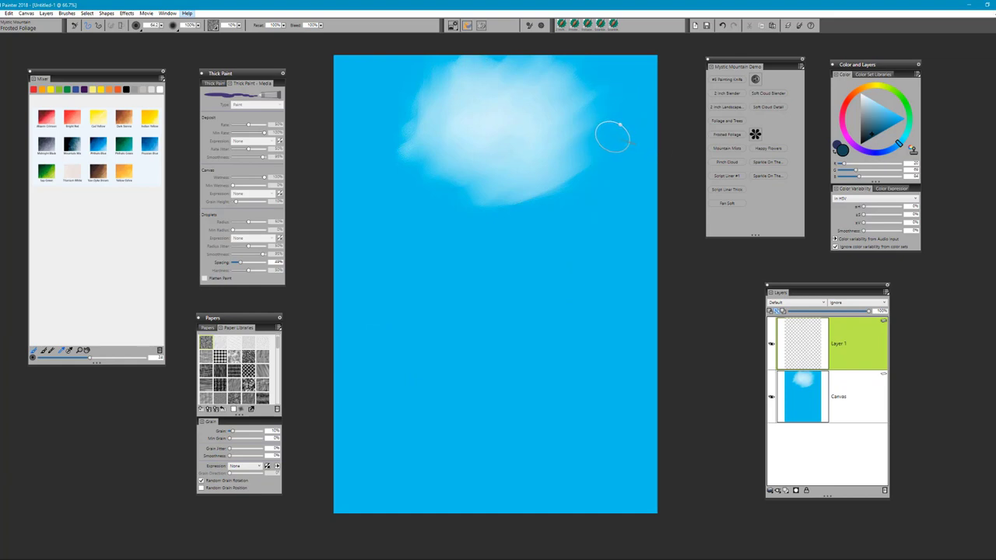
ctrl+alt+drag(621, 135, 645, 124)
mouse_move(392, 112)
mouse_down()
mouse_move(355, 116)
mouse_move(380, 107)
mouse_move(350, 107)
mouse_move(363, 72)
mouse_move(347, 91)
mouse_move(333, 67)
mouse_move(388, 63)
mouse_move(395, 91)
mouse_move(417, 103)
mouse_move(456, 75)
mouse_move(427, 91)
mouse_move(394, 67)
mouse_move(389, 119)
mouse_move(381, 71)
mouse_move(366, 122)
mouse_move(364, 96)
mouse_move(372, 142)
mouse_move(393, 135)
mouse_move(386, 117)
mouse_move(360, 162)
mouse_move(407, 150)
mouse_move(436, 122)
mouse_move(428, 117)
mouse_move(448, 115)
mouse_move(446, 158)
mouse_move(456, 145)
mouse_move(437, 123)
mouse_move(441, 74)
mouse_move(410, 87)
mouse_move(407, 67)
mouse_move(367, 76)
mouse_move(327, 194)
mouse_move(353, 137)
mouse_move(347, 219)
mouse_move(337, 207)
mouse_move(365, 211)
mouse_up()
mouse_move(428, 167)
mouse_down()
mouse_move(387, 165)
mouse_move(361, 207)
mouse_move(444, 188)
mouse_move(406, 199)
mouse_move(390, 184)
mouse_move(414, 132)
mouse_move(401, 212)
mouse_move(434, 158)
mouse_move(443, 166)
mouse_move(415, 190)
mouse_move(442, 185)
mouse_move(445, 192)
mouse_move(425, 211)
mouse_move(396, 206)
mouse_move(447, 187)
mouse_move(467, 214)
mouse_up()
mouse_move(626, 121)
mouse_down()
mouse_move(599, 93)
mouse_move(622, 88)
mouse_move(569, 45)
mouse_move(563, 72)
mouse_move(596, 68)
mouse_move(629, 82)
mouse_move(615, 106)
mouse_move(581, 92)
mouse_move(653, 127)
mouse_move(653, 110)
mouse_move(600, 111)
mouse_move(617, 138)
mouse_move(608, 107)
mouse_move(620, 85)
mouse_move(567, 90)
mouse_up()
Extend the foliage down both sides of the canvas in dark blue, reaching over the cloud's left edge
click(71, 143)
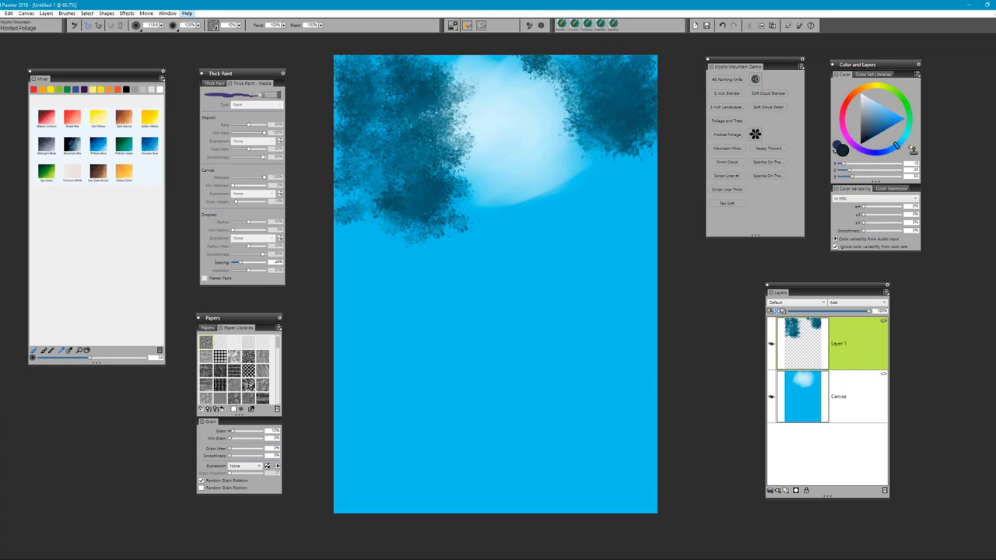
mouse_move(619, 150)
mouse_down()
mouse_move(600, 145)
mouse_move(661, 169)
mouse_move(604, 163)
mouse_move(658, 169)
mouse_move(629, 194)
mouse_move(600, 145)
mouse_move(584, 178)
mouse_move(642, 213)
mouse_move(578, 226)
mouse_move(617, 195)
mouse_move(620, 273)
mouse_move(676, 178)
mouse_up()
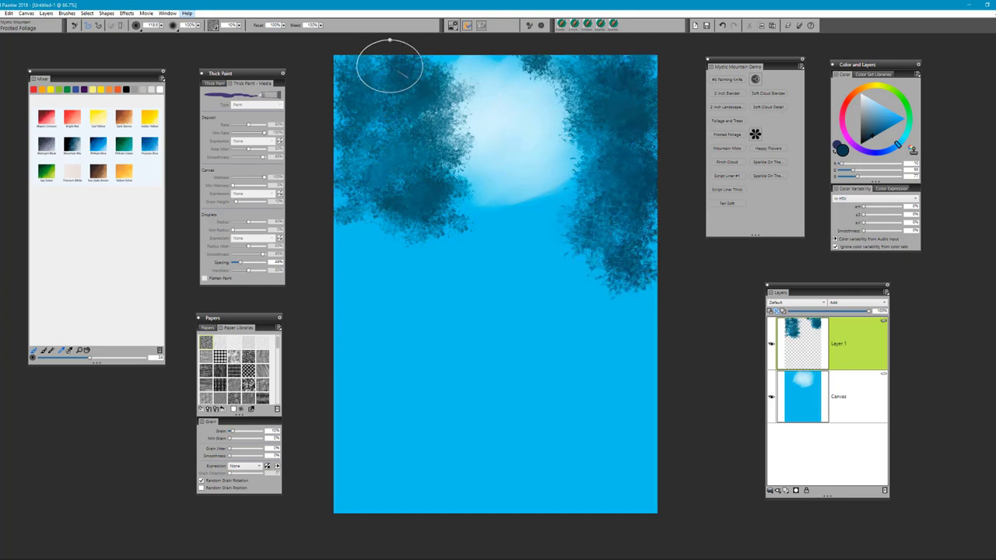
mouse_move(452, 146)
mouse_down()
mouse_move(456, 94)
mouse_move(425, 91)
mouse_up()
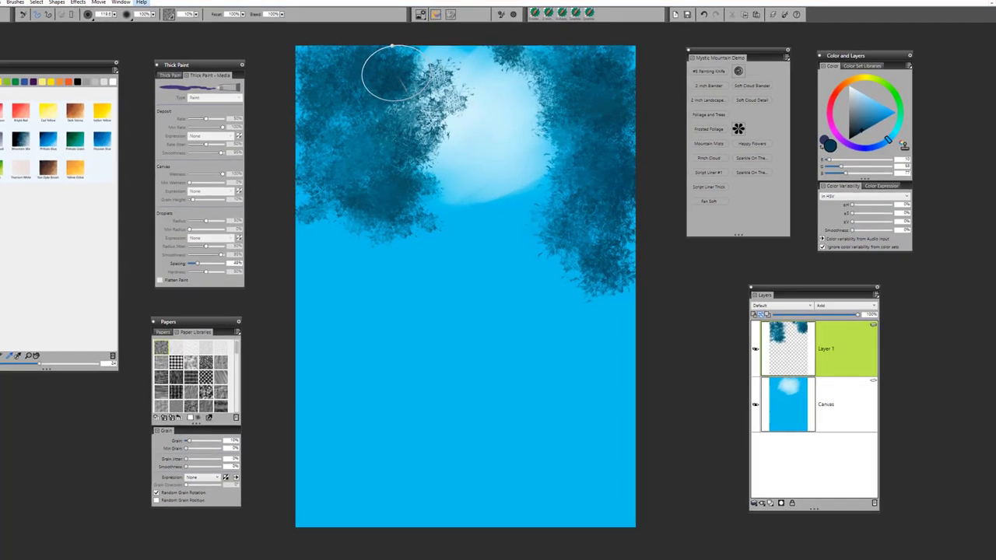
ctrl+alt+drag(252, 138, 276, 137)
mouse_move(323, 82)
mouse_down()
mouse_move(285, 111)
mouse_move(301, 117)
mouse_move(284, 50)
mouse_move(263, 70)
mouse_move(294, 19)
mouse_move(268, 30)
mouse_move(246, 88)
mouse_move(309, 21)
mouse_move(253, 102)
mouse_move(283, 154)
mouse_move(317, 148)
mouse_move(264, 212)
mouse_move(307, 164)
mouse_move(269, 222)
mouse_move(256, 197)
mouse_move(209, 232)
mouse_move(252, 251)
mouse_move(293, 240)
mouse_move(306, 223)
mouse_move(323, 226)
mouse_move(339, 209)
mouse_move(336, 190)
mouse_move(323, 186)
mouse_move(229, 238)
mouse_move(184, 242)
mouse_move(182, 228)
mouse_move(215, 230)
mouse_move(158, 203)
mouse_move(116, 224)
mouse_move(143, 260)
mouse_move(130, 276)
mouse_move(161, 264)
mouse_move(137, 300)
mouse_move(147, 309)
mouse_move(206, 301)
mouse_move(154, 370)
mouse_move(170, 357)
mouse_move(162, 305)
mouse_move(155, 363)
mouse_move(219, 333)
mouse_move(222, 350)
mouse_move(236, 274)
mouse_move(183, 333)
mouse_move(189, 320)
mouse_move(233, 319)
mouse_move(256, 268)
mouse_move(207, 313)
mouse_move(216, 282)
mouse_move(159, 256)
mouse_move(191, 192)
mouse_move(154, 205)
mouse_move(150, 176)
mouse_move(165, 133)
mouse_move(156, 37)
mouse_up()
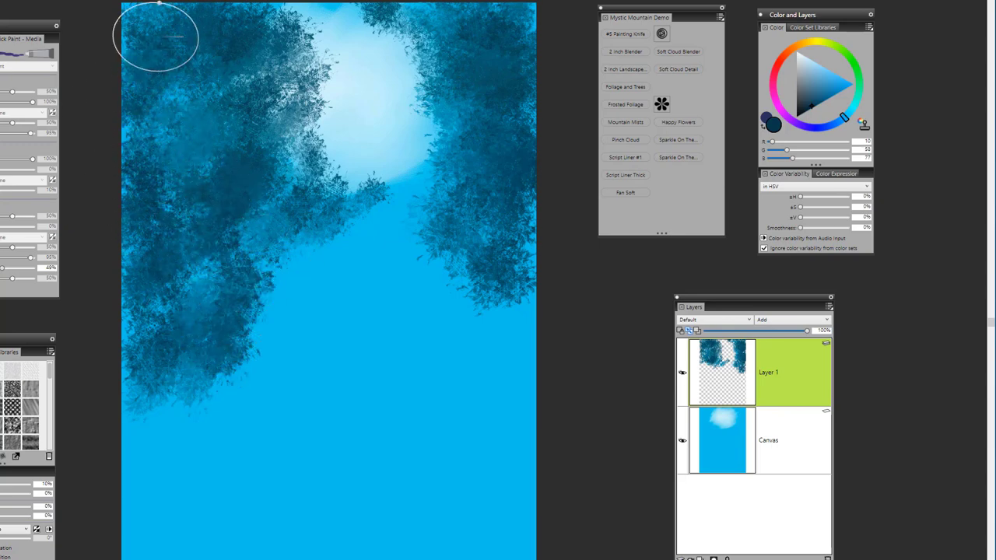
mouse_move(490, 216)
mouse_down()
mouse_move(477, 309)
mouse_move(458, 325)
mouse_move(497, 373)
mouse_move(485, 368)
mouse_move(476, 379)
mouse_move(437, 366)
mouse_move(461, 393)
mouse_move(482, 387)
mouse_move(412, 408)
mouse_move(498, 434)
mouse_move(443, 419)
mouse_move(449, 437)
mouse_move(436, 448)
mouse_move(467, 464)
mouse_move(424, 435)
mouse_move(550, 487)
mouse_move(492, 449)
mouse_move(587, 460)
mouse_move(528, 422)
mouse_move(534, 375)
mouse_move(460, 357)
mouse_move(465, 315)
mouse_move(533, 256)
mouse_move(528, 230)
mouse_move(494, 218)
mouse_move(533, 161)
mouse_move(523, 124)
mouse_move(532, 91)
mouse_move(503, 72)
mouse_move(517, 12)
mouse_move(460, 20)
mouse_up()
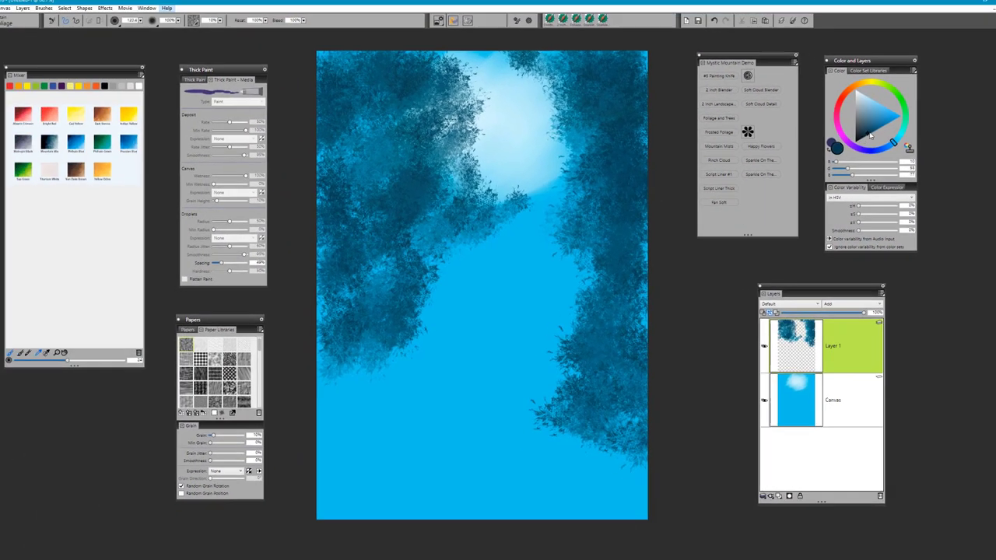
Deepen the shadows in the left and right foliage masses with a near-black blue, concentrating on the lower left and outer right areas
click(807, 114)
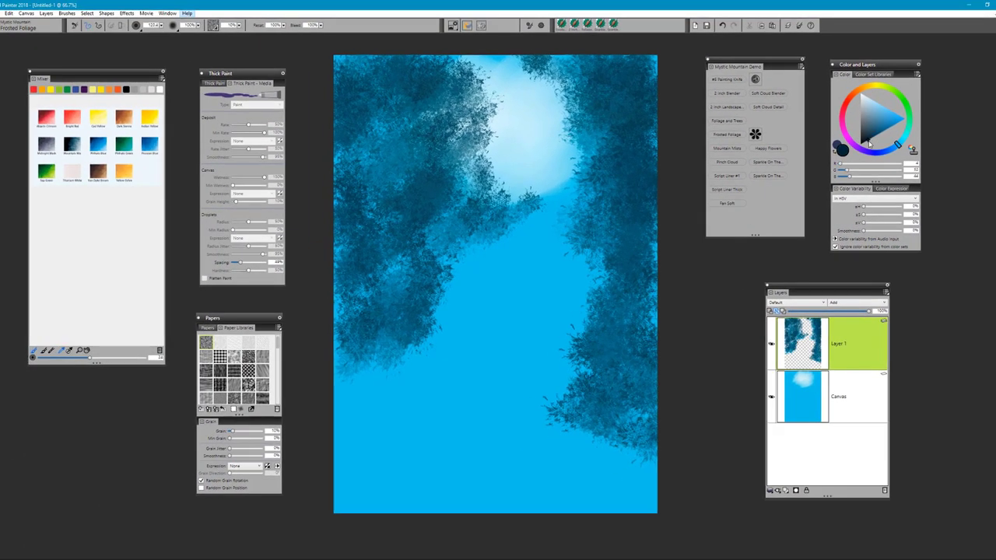
mouse_move(623, 198)
mouse_down()
mouse_move(647, 202)
mouse_move(655, 198)
mouse_move(646, 190)
mouse_move(676, 173)
mouse_move(615, 155)
mouse_up()
mouse_move(622, 343)
mouse_down()
mouse_move(596, 354)
mouse_move(638, 396)
mouse_move(647, 424)
mouse_up()
mouse_move(393, 335)
mouse_down()
mouse_move(416, 345)
mouse_move(389, 362)
mouse_move(460, 309)
mouse_move(431, 332)
mouse_move(431, 297)
mouse_move(446, 315)
mouse_move(434, 322)
mouse_move(426, 310)
mouse_move(441, 345)
mouse_move(405, 331)
mouse_move(348, 357)
mouse_move(361, 328)
mouse_move(350, 356)
mouse_move(360, 365)
mouse_move(346, 383)
mouse_move(354, 401)
mouse_move(385, 385)
mouse_move(411, 338)
mouse_move(416, 367)
mouse_move(352, 384)
mouse_move(339, 336)
mouse_move(391, 291)
mouse_move(425, 312)
mouse_move(442, 295)
mouse_move(399, 306)
mouse_up()
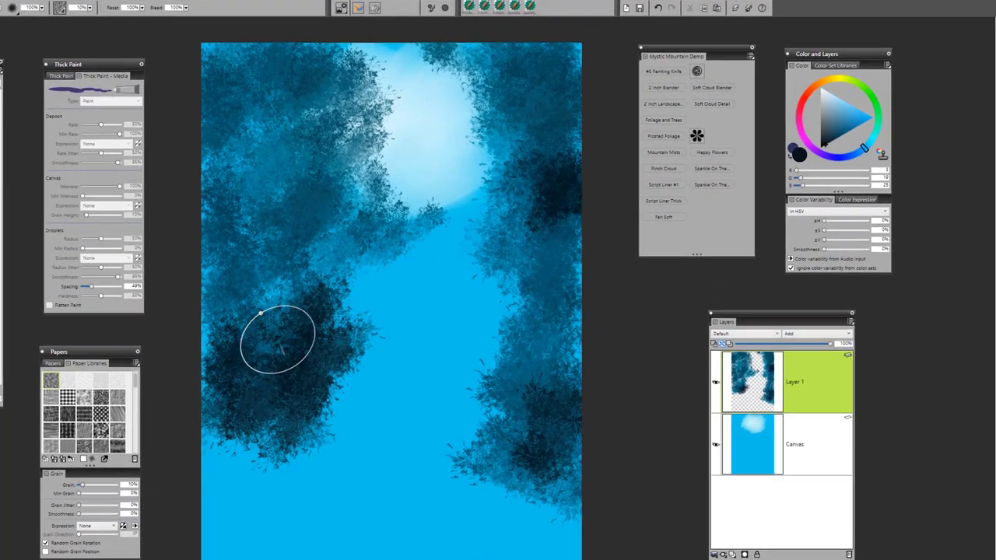
mouse_move(278, 339)
mouse_down()
mouse_move(267, 291)
mouse_move(231, 369)
mouse_move(320, 418)
mouse_move(254, 309)
mouse_up()
mouse_move(180, 325)
mouse_down()
mouse_move(129, 335)
mouse_move(127, 290)
mouse_move(226, 276)
mouse_move(260, 251)
mouse_move(213, 275)
mouse_move(147, 254)
mouse_move(166, 231)
mouse_up()
mouse_move(467, 288)
mouse_down()
mouse_move(500, 309)
mouse_move(542, 361)
mouse_move(516, 382)
mouse_move(434, 366)
mouse_move(510, 317)
mouse_move(518, 284)
mouse_move(555, 326)
mouse_move(529, 391)
mouse_up()
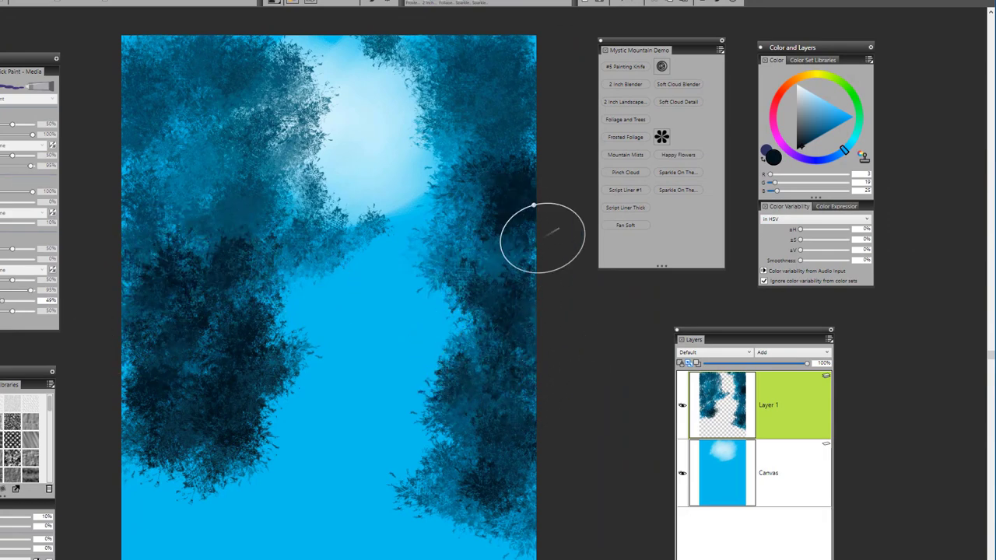
mouse_move(484, 217)
mouse_down()
mouse_move(512, 297)
mouse_move(549, 191)
mouse_up()
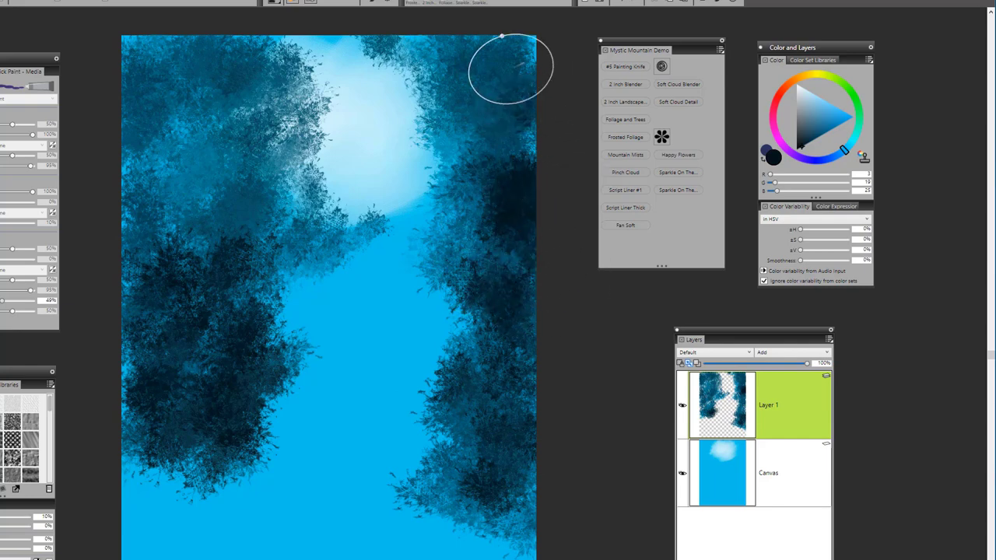
mouse_move(511, 67)
mouse_down()
mouse_move(539, 62)
mouse_move(524, 61)
mouse_move(515, 110)
mouse_move(541, 130)
mouse_move(531, 121)
mouse_move(553, 115)
mouse_move(536, 55)
mouse_move(526, 148)
mouse_up()
mouse_move(174, 147)
mouse_down()
mouse_move(138, 120)
mouse_move(151, 163)
mouse_move(138, 162)
mouse_move(162, 197)
mouse_move(149, 209)
mouse_move(183, 81)
mouse_move(138, 40)
mouse_move(116, 67)
mouse_move(116, 144)
mouse_move(140, 36)
mouse_move(171, 64)
mouse_move(207, 226)
mouse_move(249, 258)
mouse_move(234, 128)
mouse_move(214, 153)
mouse_up()
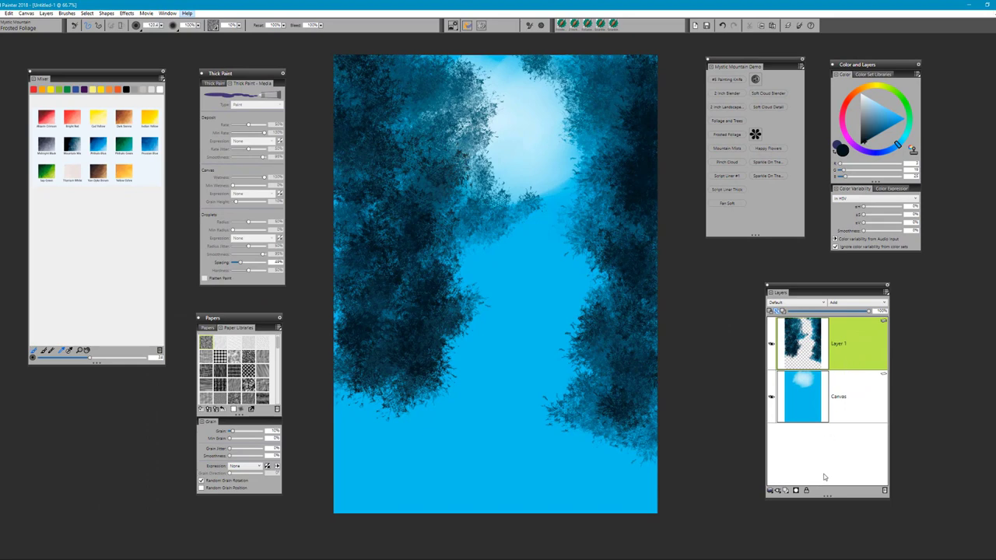
Add a layer between the canvas and foliage and paint the waterfall's pale blue crest with the 2 Inch Landscape brush, Reset at 100%
click(864, 418)
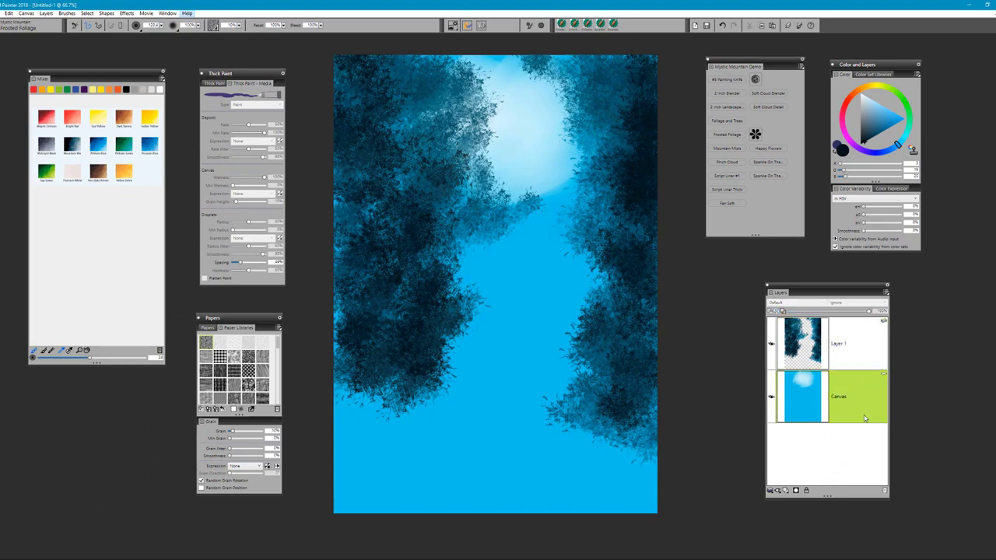
click(785, 491)
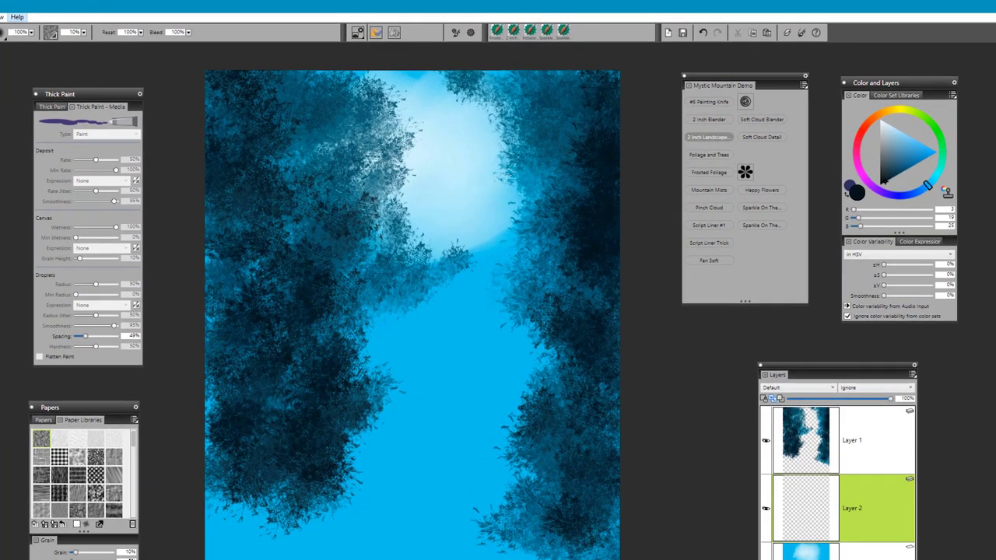
click(708, 137)
drag(900, 154, 889, 136)
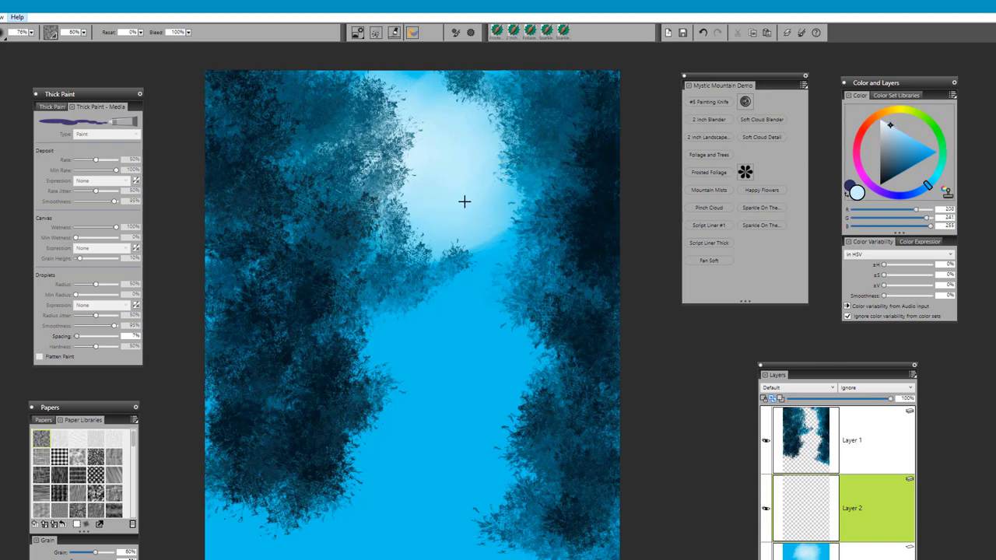
drag(464, 202, 464, 202)
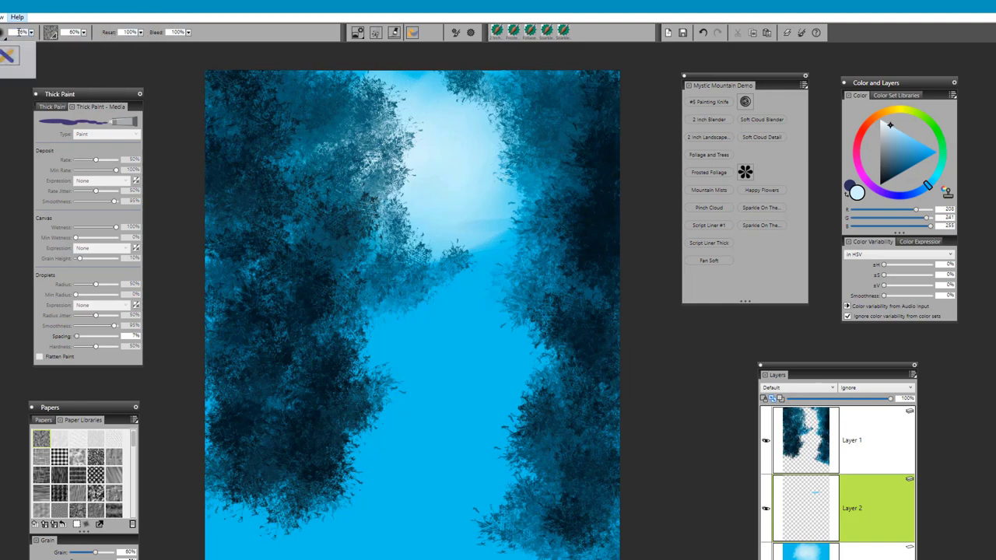
click(32, 34)
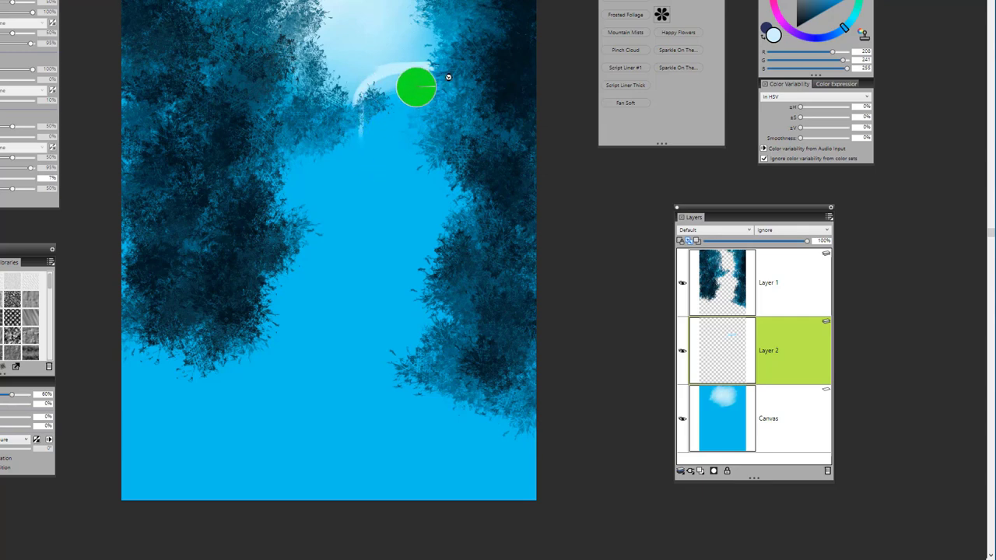
Paint long pale blue vertical streaks from the waterfall's crest down between the foliage masses
mouse_move(438, 78)
mouse_down()
mouse_move(364, 125)
mouse_move(432, 71)
mouse_move(395, 234)
mouse_up()
mouse_move(395, 101)
mouse_down()
mouse_move(387, 280)
mouse_move(387, 153)
mouse_move(387, 272)
mouse_up()
drag(366, 97, 369, 288)
mouse_move(341, 98)
mouse_down()
mouse_move(342, 191)
mouse_move(347, 299)
mouse_up()
mouse_move(401, 89)
mouse_down()
mouse_move(406, 321)
mouse_move(423, 116)
mouse_move(433, 327)
mouse_up()
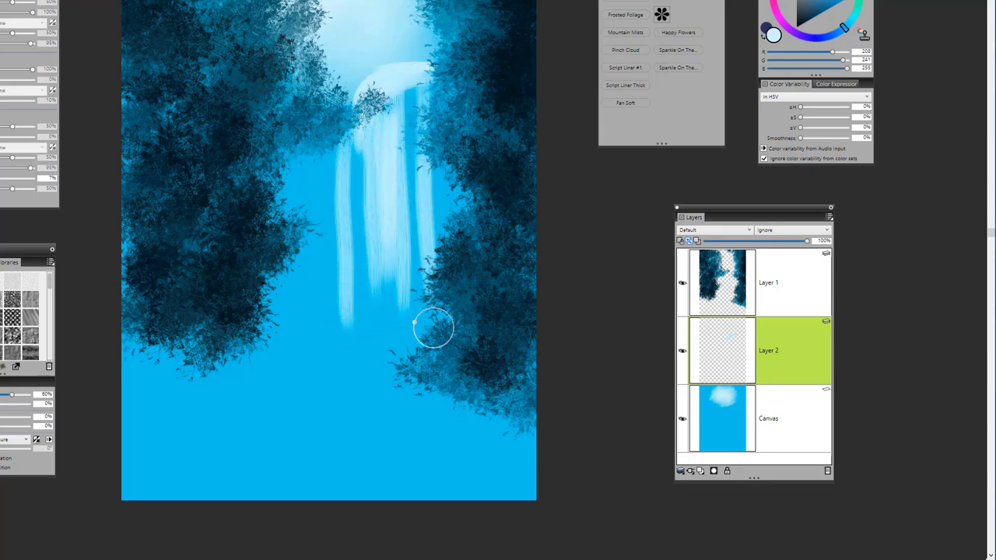
drag(445, 135, 444, 331)
drag(412, 83, 421, 326)
drag(401, 109, 391, 359)
drag(364, 115, 364, 350)
drag(406, 87, 405, 256)
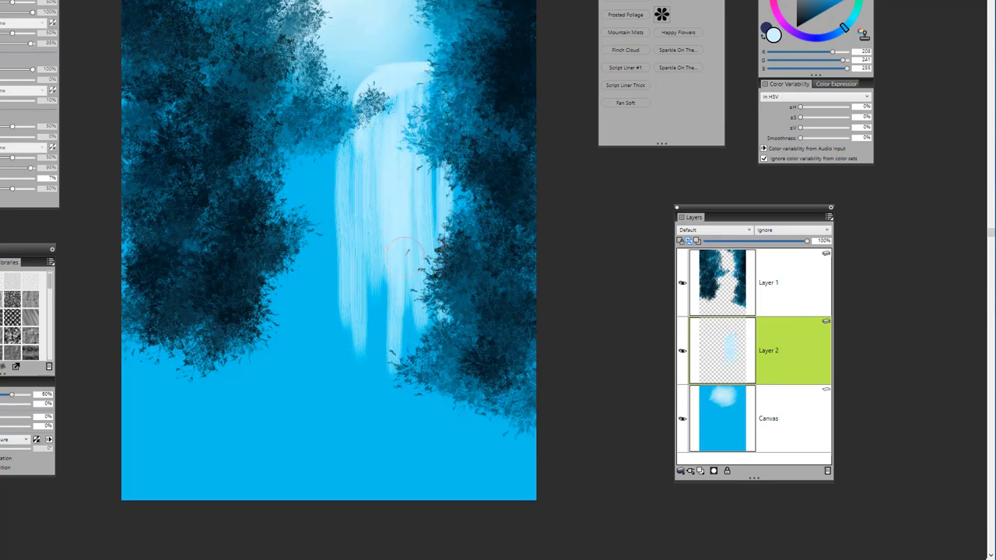
Fill the gaps between the waterfall's streaks with more pale blue strokes and lengthen its central flow
drag(352, 124, 357, 185)
mouse_move(364, 82)
mouse_down()
mouse_move(349, 127)
mouse_move(358, 315)
mouse_up()
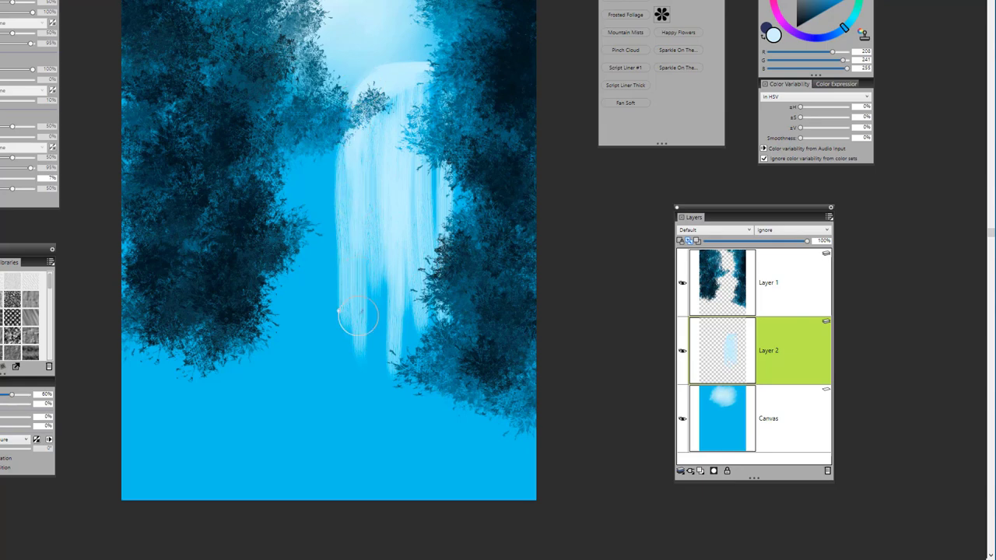
drag(382, 85, 374, 319)
drag(378, 187, 358, 434)
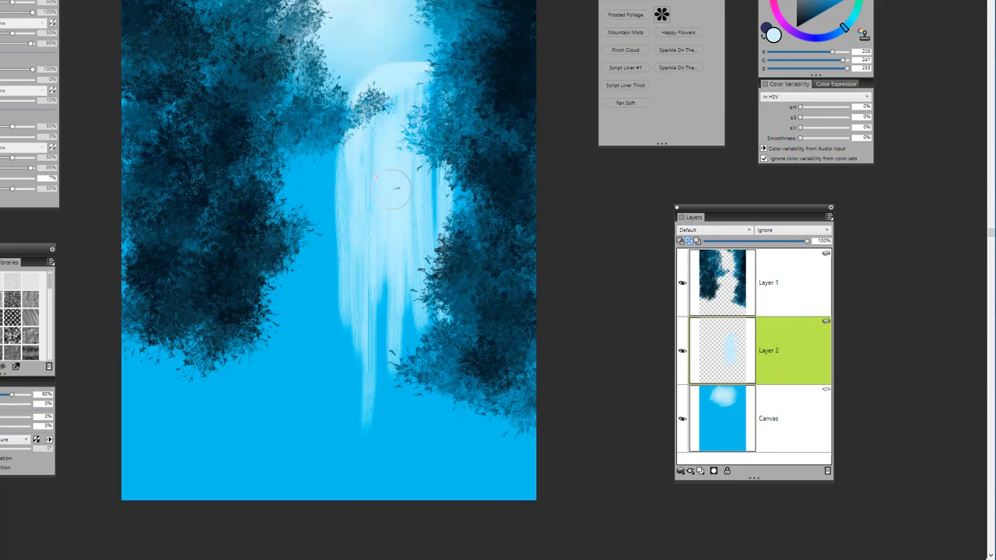
drag(446, 117, 449, 227)
drag(433, 154, 436, 261)
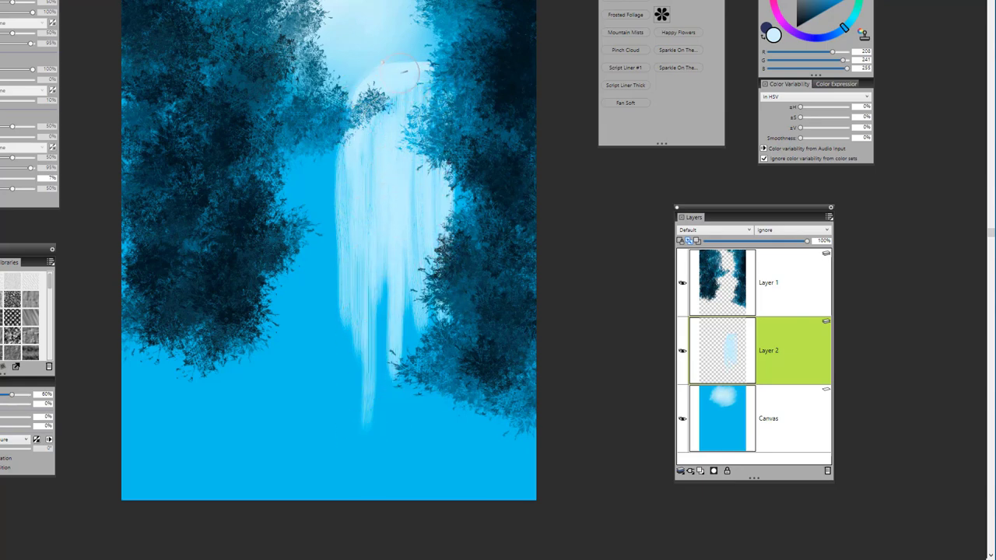
drag(372, 83, 359, 249)
drag(428, 171, 441, 351)
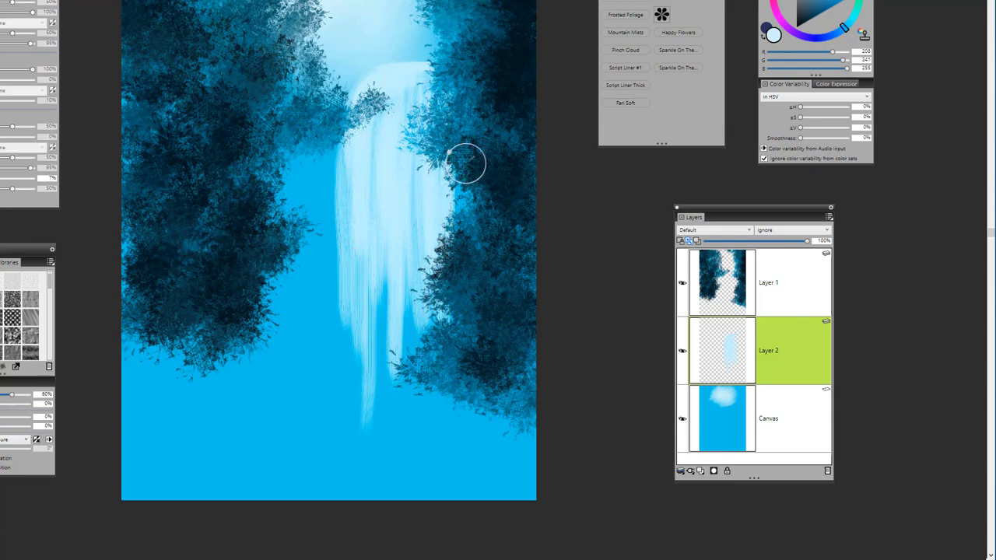
Extend the waterfall behind the right foliage, strengthen its left edge and lower center, and undo one unwanted stroke
drag(465, 164, 463, 326)
drag(457, 222, 445, 431)
mouse_move(435, 264)
mouse_down()
mouse_move(420, 376)
mouse_move(399, 298)
mouse_move(378, 397)
mouse_up()
drag(341, 147, 342, 315)
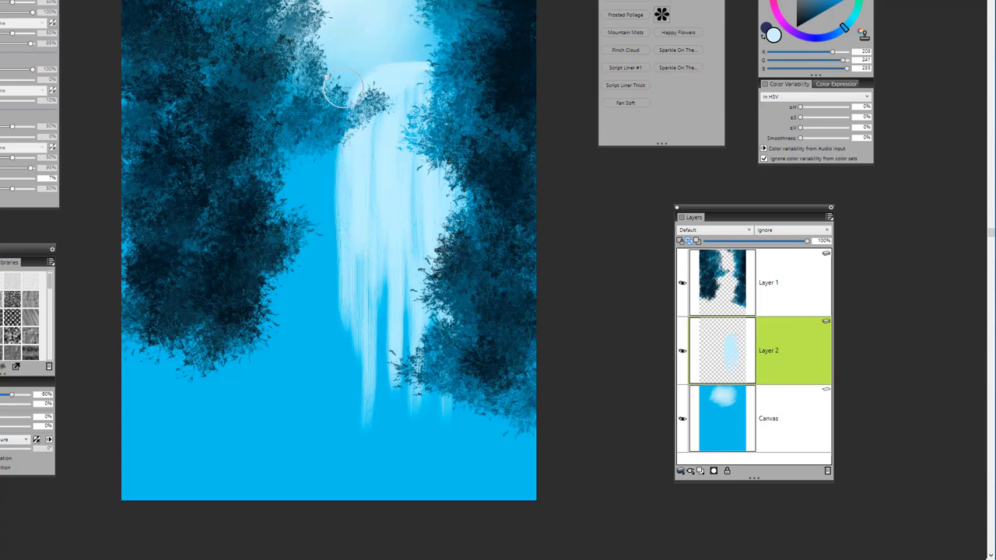
drag(341, 163, 348, 352)
drag(376, 202, 379, 313)
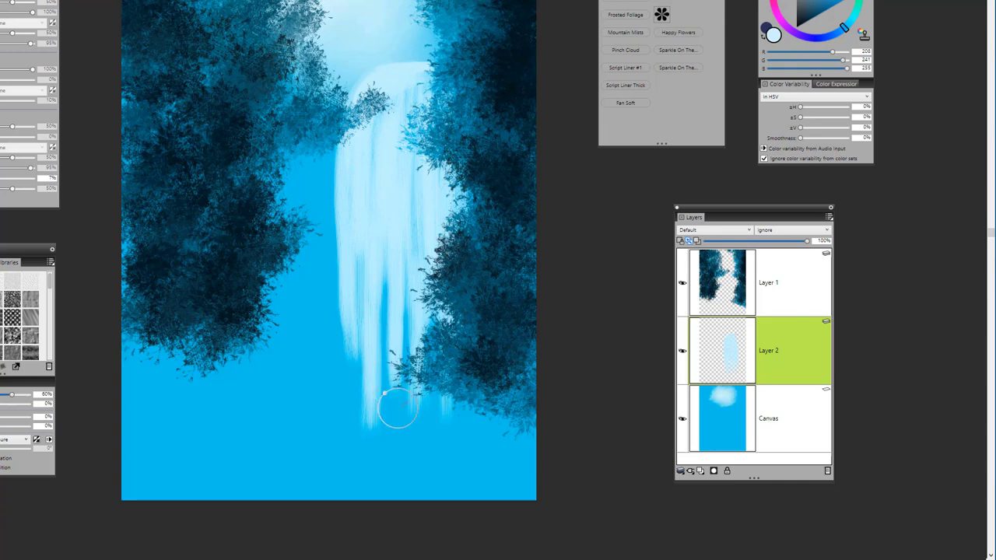
key(ctrl+z)
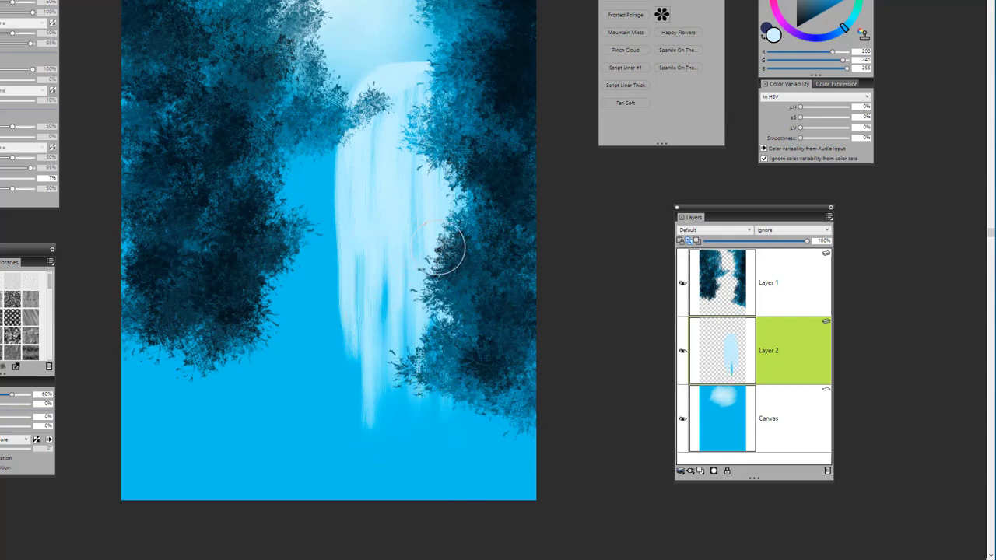
drag(367, 346, 370, 440)
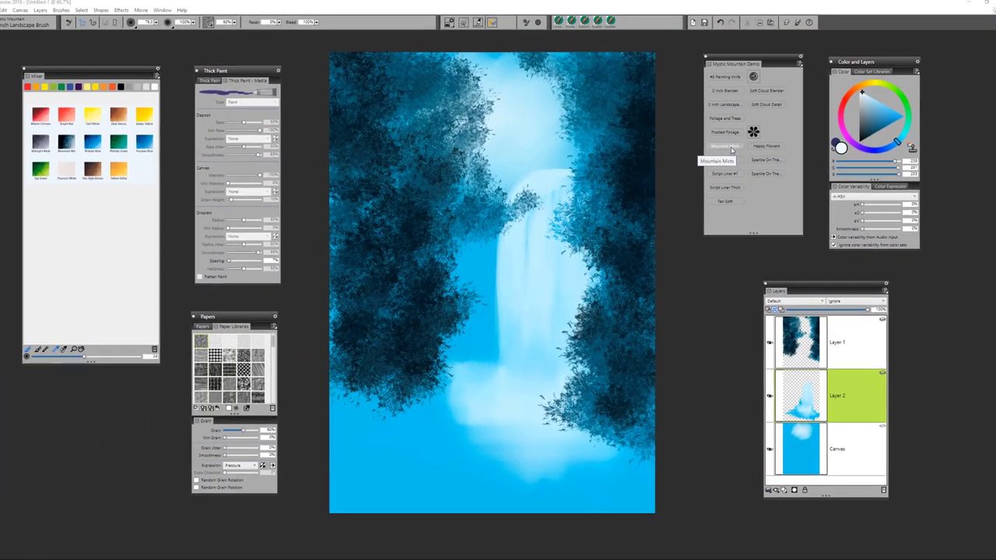
Paint soft pale mist at the waterfall's base and beneath the left foliage with the Mountain Mists brush
click(730, 148)
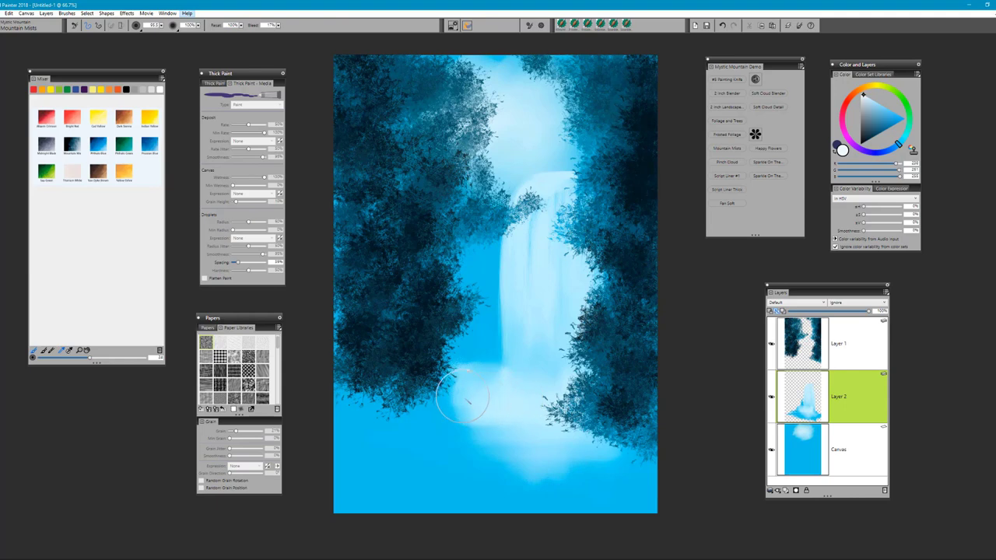
drag(462, 395, 494, 388)
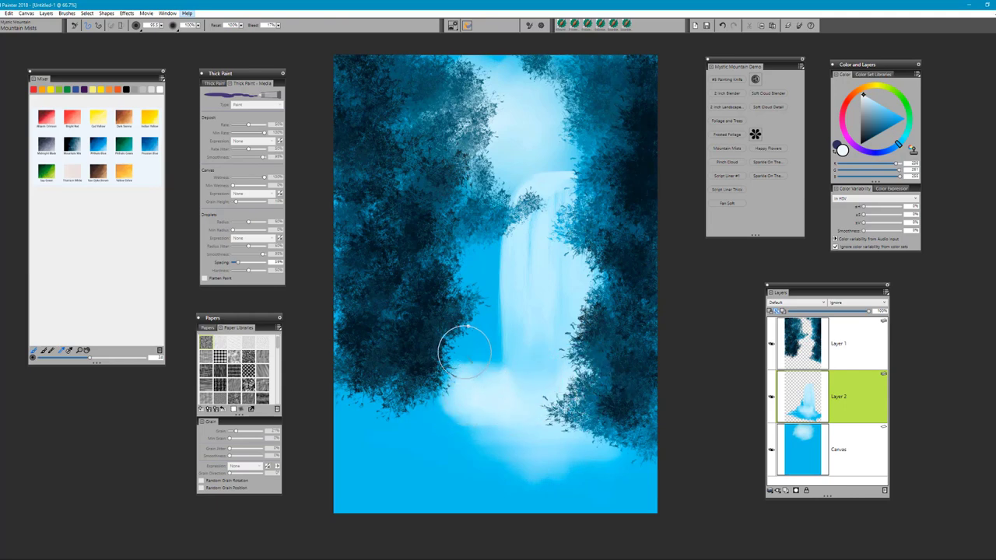
mouse_move(464, 352)
mouse_down()
mouse_move(492, 356)
mouse_move(440, 394)
mouse_move(422, 386)
mouse_move(429, 409)
mouse_up()
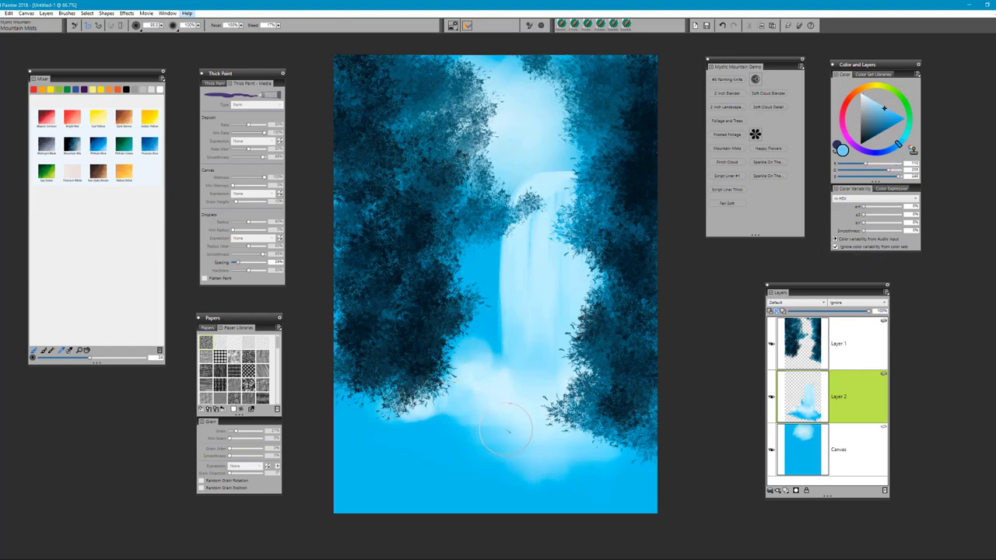
drag(505, 429, 512, 434)
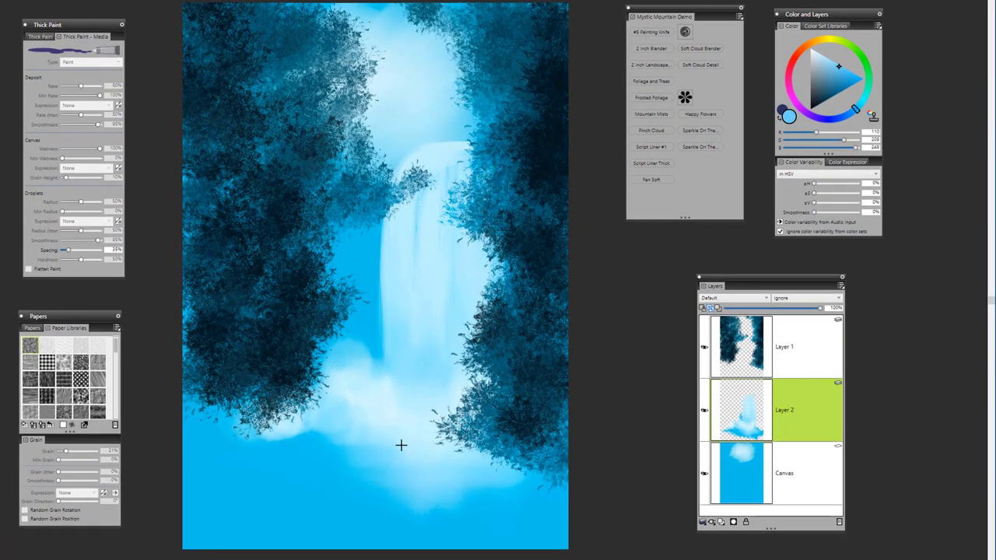
Blend and reshape the mist around the waterfall's base with mid and pale blues sampled from the painting
click(519, 427)
mouse_move(358, 430)
mouse_down()
mouse_move(430, 441)
mouse_move(380, 423)
mouse_move(455, 457)
mouse_up()
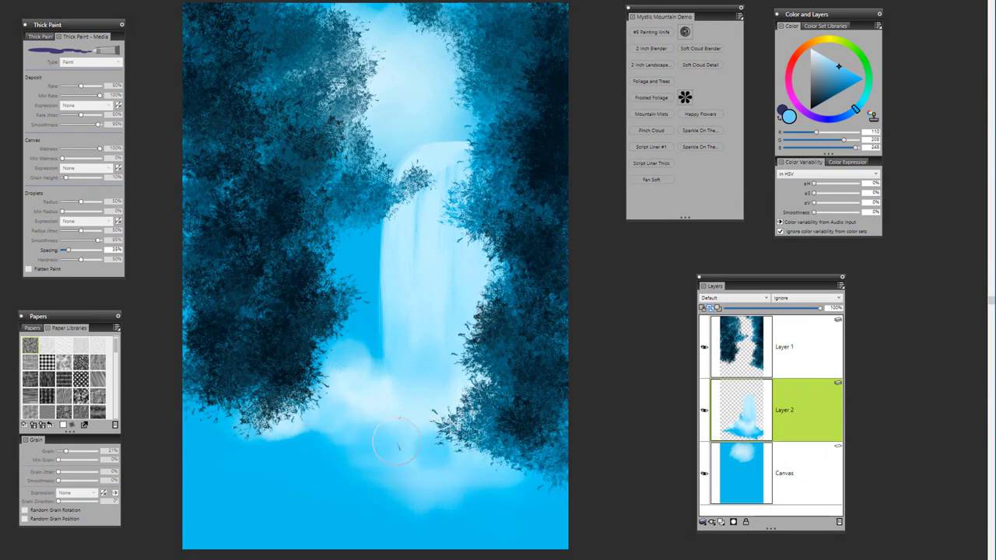
alt+click(422, 420)
mouse_move(416, 437)
mouse_down()
mouse_move(460, 421)
mouse_move(451, 458)
mouse_up()
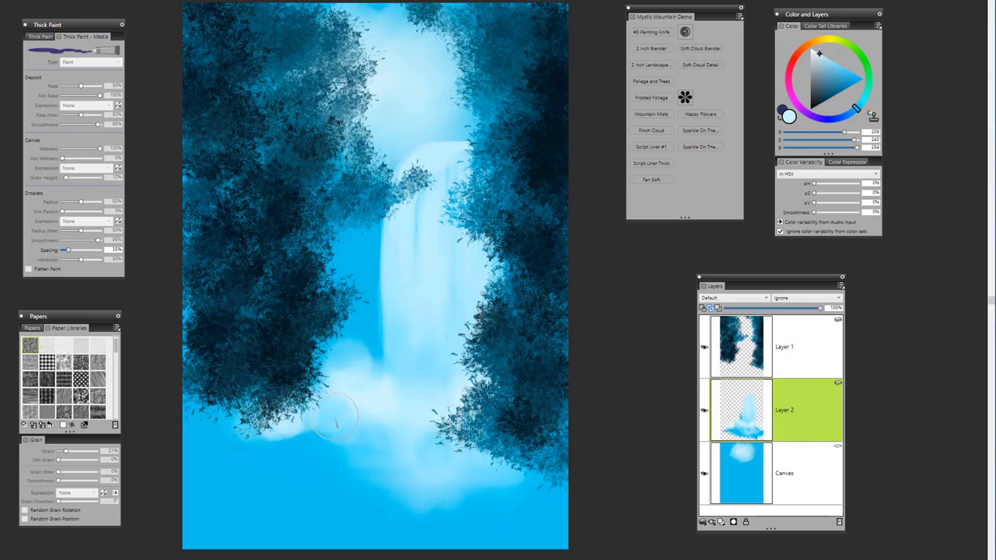
alt+click(306, 448)
drag(304, 443, 274, 430)
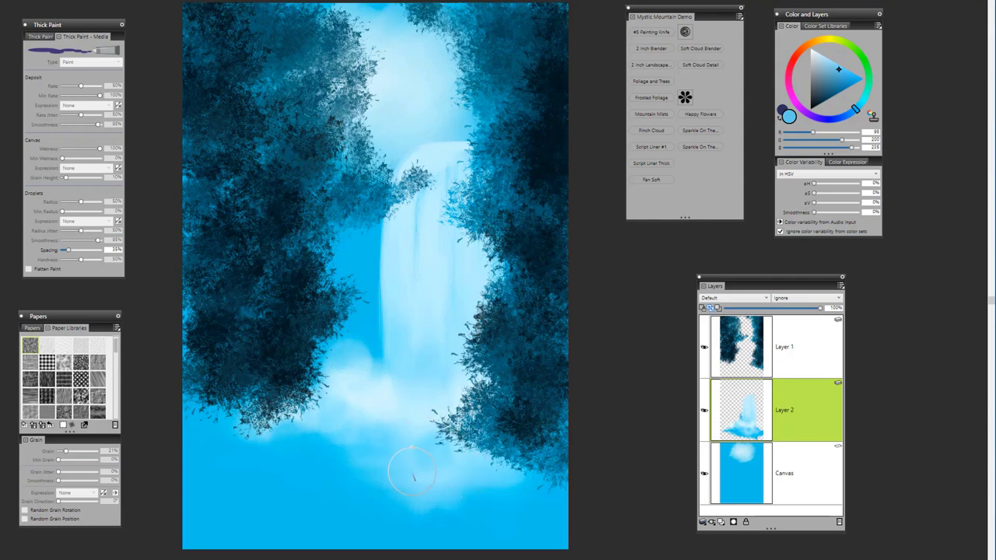
alt+click(393, 403)
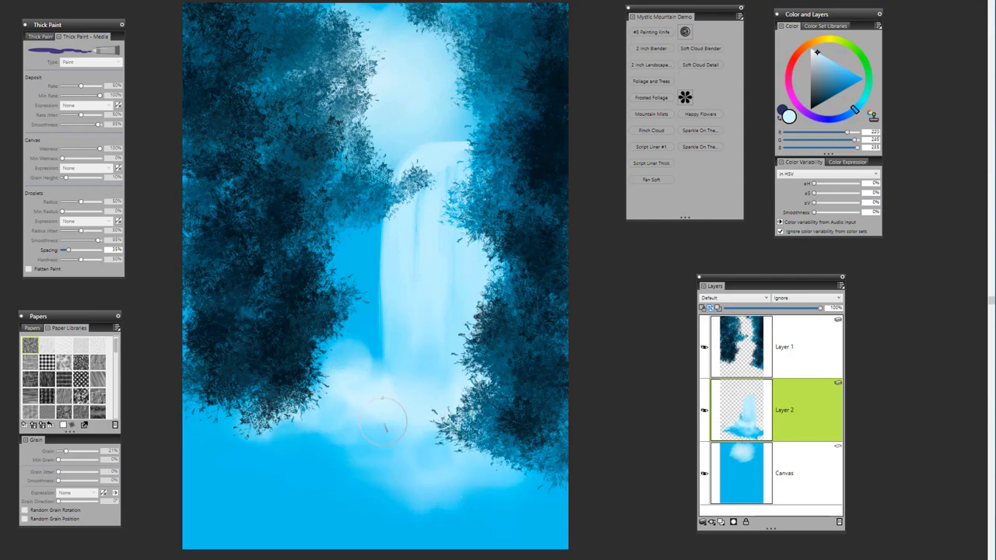
drag(382, 422, 432, 405)
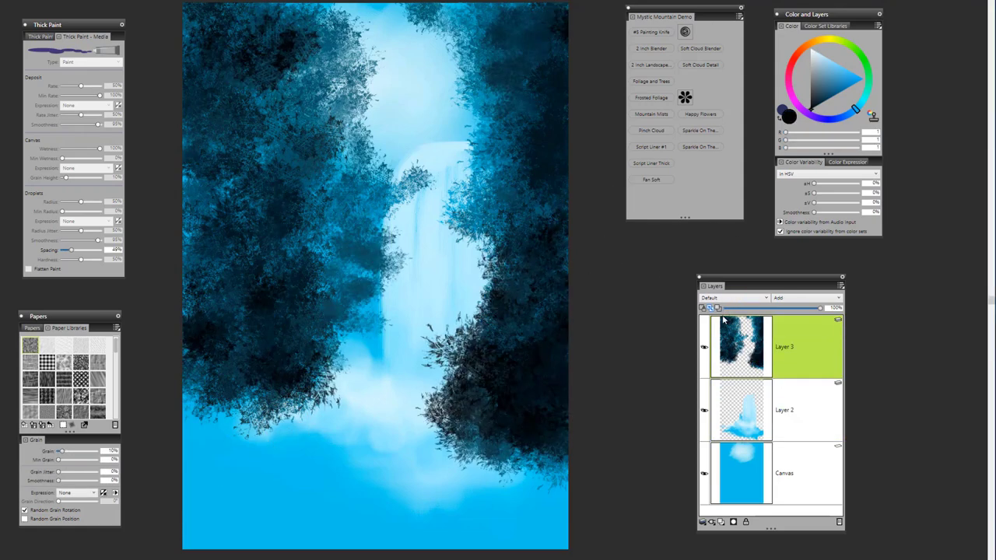
Merge the foliage and waterfall layers into one and add a new layer above it
shift+click(802, 406)
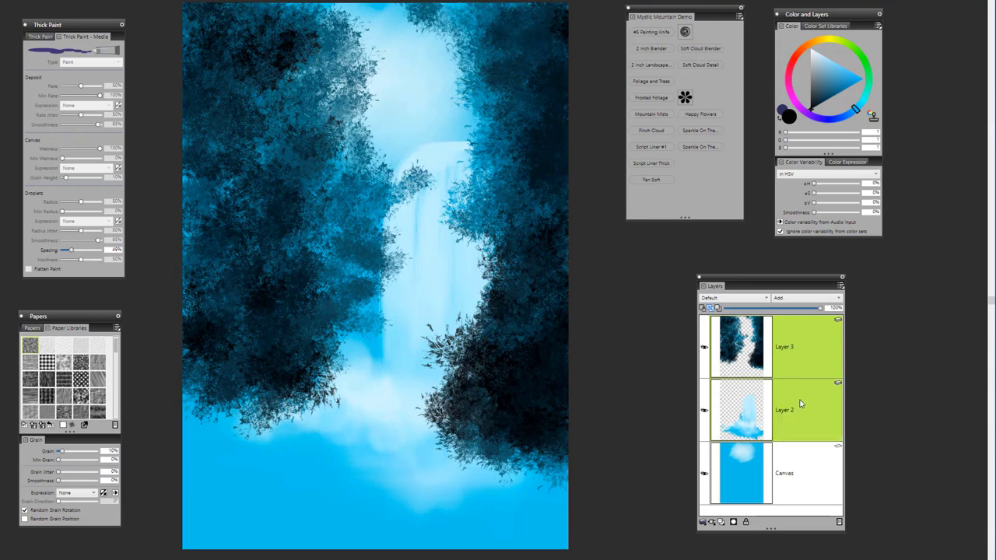
key(ctrl+e)
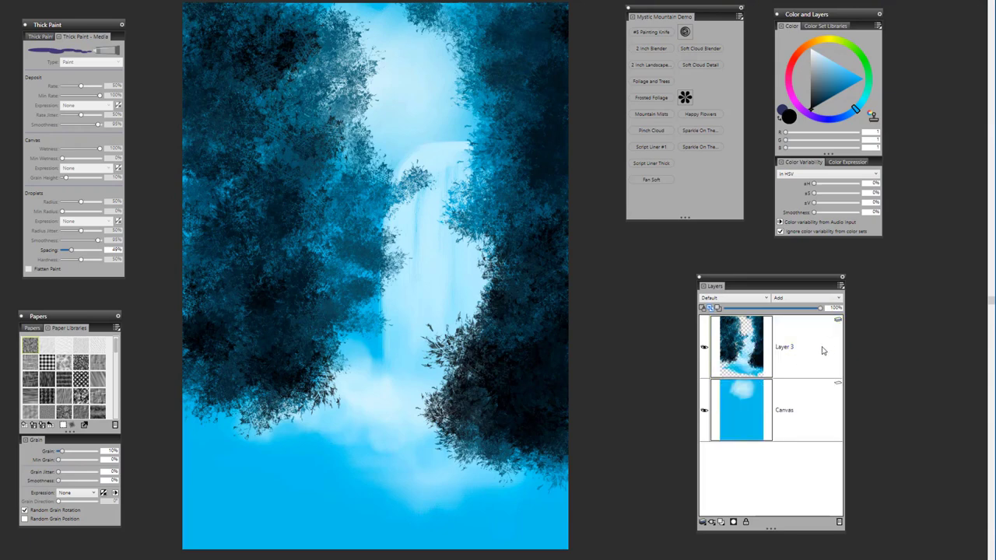
click(721, 523)
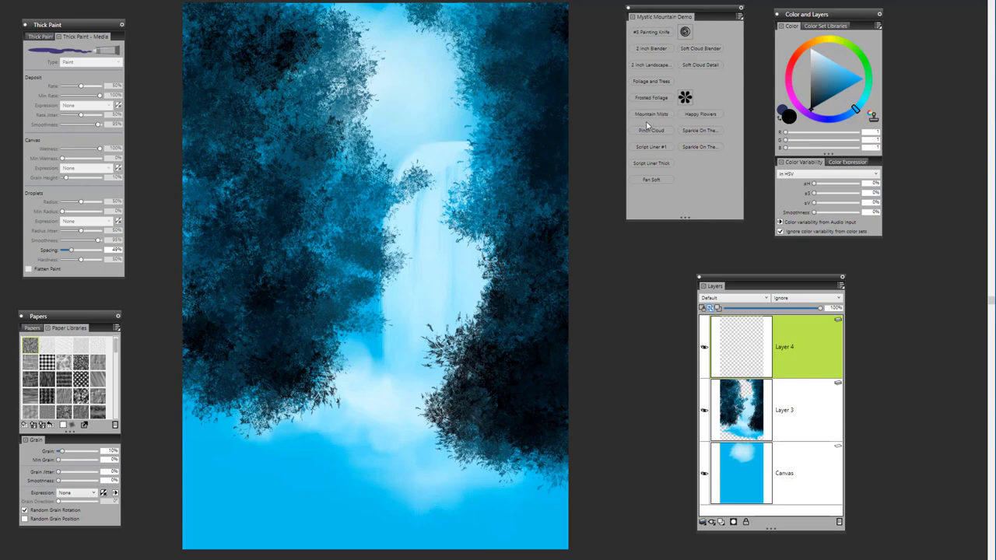
Paint horizontal blue water across the lower canvas with an enlarged Sparkle On The... brush, using a color sampled near the right foliage
click(698, 150)
ctrl+alt+drag(437, 488, 463, 490)
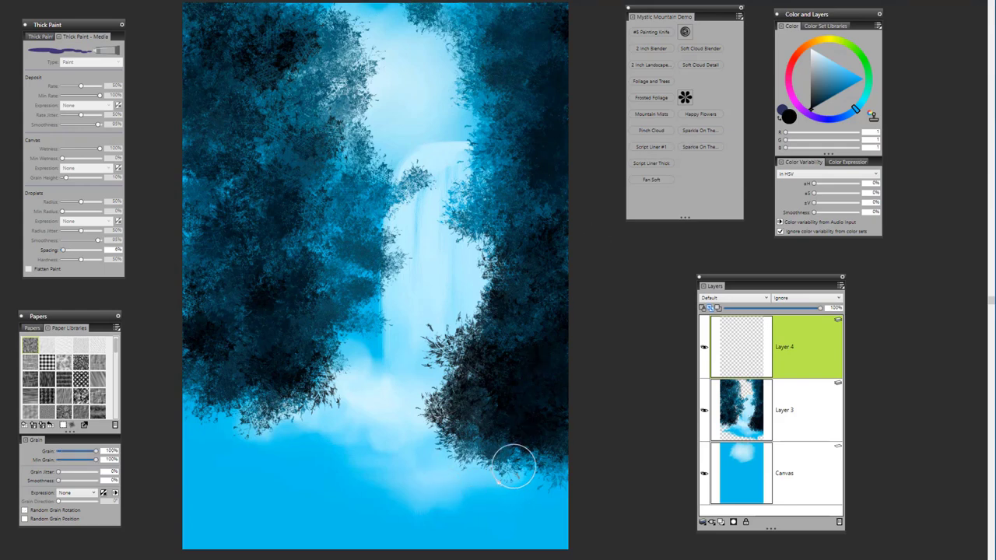
alt+click(506, 464)
drag(549, 480, 375, 482)
mouse_move(503, 470)
mouse_down()
mouse_move(329, 471)
mouse_move(562, 472)
mouse_move(358, 477)
mouse_move(573, 482)
mouse_move(137, 476)
mouse_move(365, 466)
mouse_move(174, 460)
mouse_move(376, 460)
mouse_move(199, 471)
mouse_move(392, 472)
mouse_move(186, 476)
mouse_move(412, 479)
mouse_move(455, 459)
mouse_move(372, 456)
mouse_move(399, 448)
mouse_move(325, 452)
mouse_move(427, 457)
mouse_move(346, 448)
mouse_move(428, 449)
mouse_move(327, 452)
mouse_move(409, 448)
mouse_move(442, 460)
mouse_move(377, 468)
mouse_move(397, 514)
mouse_up()
mouse_move(241, 517)
mouse_down()
mouse_move(580, 515)
mouse_move(177, 509)
mouse_move(298, 509)
mouse_move(232, 489)
mouse_move(249, 486)
mouse_move(471, 488)
mouse_move(402, 497)
mouse_move(525, 506)
mouse_move(447, 527)
mouse_move(576, 528)
mouse_move(261, 533)
mouse_move(394, 496)
mouse_move(201, 502)
mouse_move(419, 505)
mouse_move(223, 528)
mouse_move(548, 525)
mouse_move(384, 539)
mouse_move(500, 515)
mouse_up()
Add pale blue ripples across the middle of the water and a dark reflection beneath the right foliage
alt+click(375, 408)
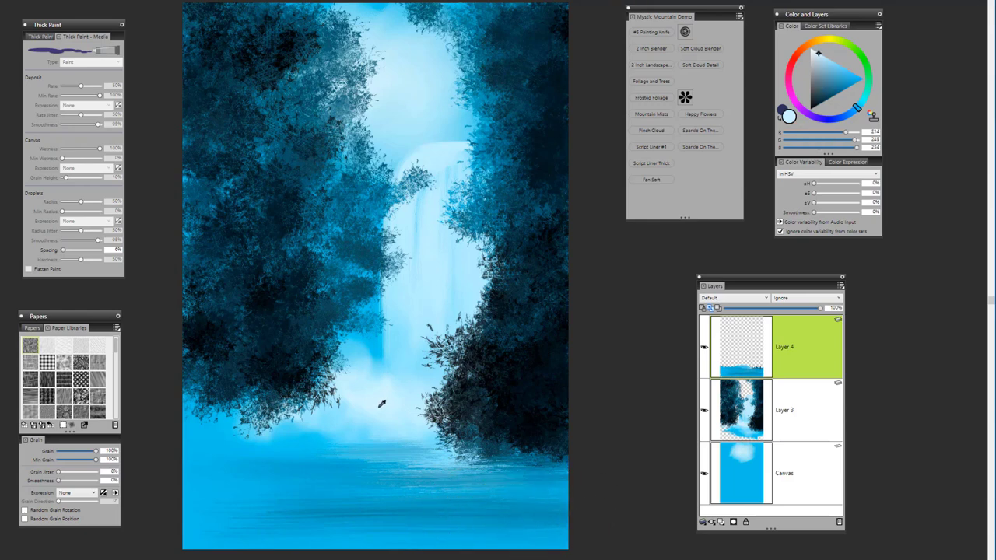
mouse_move(376, 494)
mouse_down()
mouse_move(462, 489)
mouse_move(553, 506)
mouse_move(327, 502)
mouse_up()
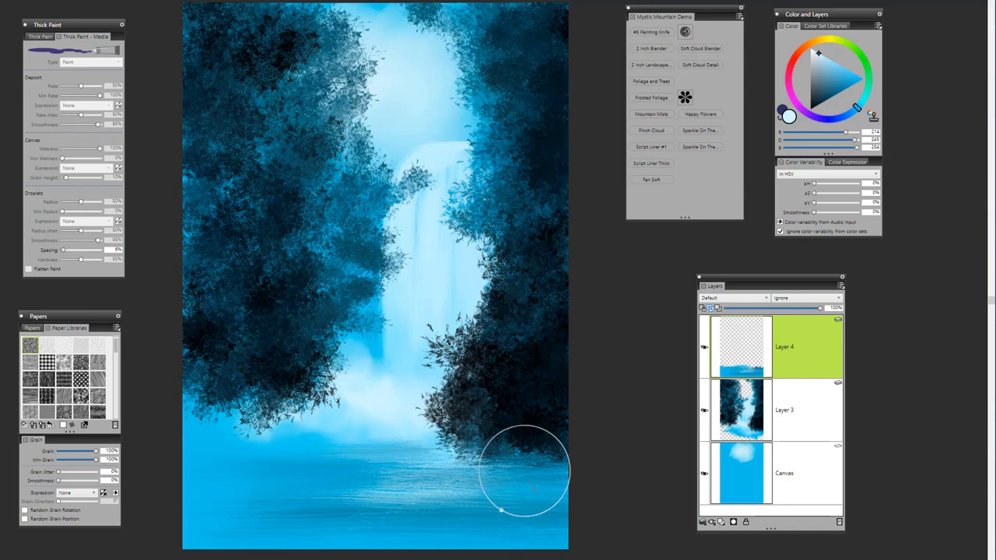
mouse_move(506, 467)
mouse_down()
mouse_move(518, 518)
mouse_move(518, 482)
mouse_move(533, 470)
mouse_move(543, 495)
mouse_move(553, 461)
mouse_move(545, 483)
mouse_move(483, 463)
mouse_move(439, 470)
mouse_up()
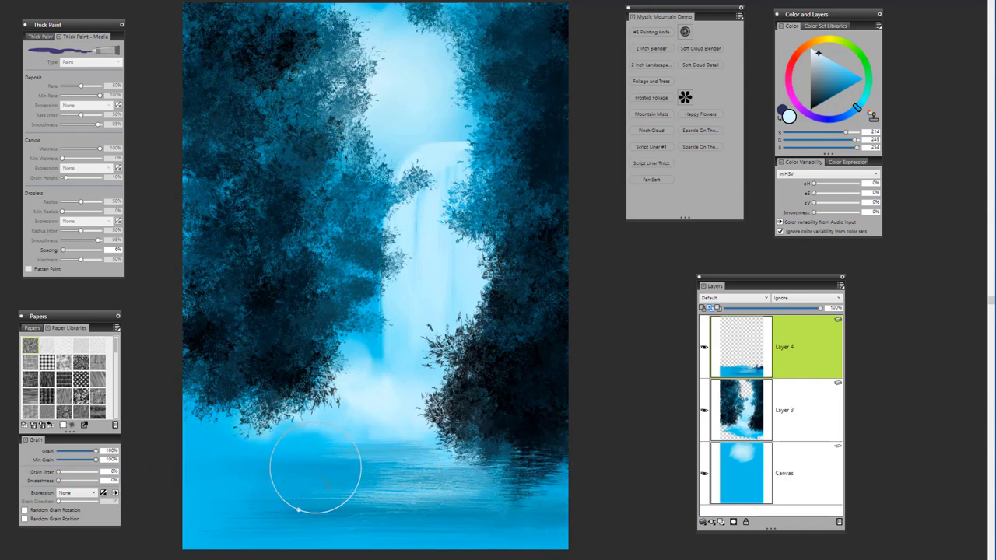
Paint dark horizontal reflections beneath the left foliage with blues sampled from its leaves
alt+click(281, 381)
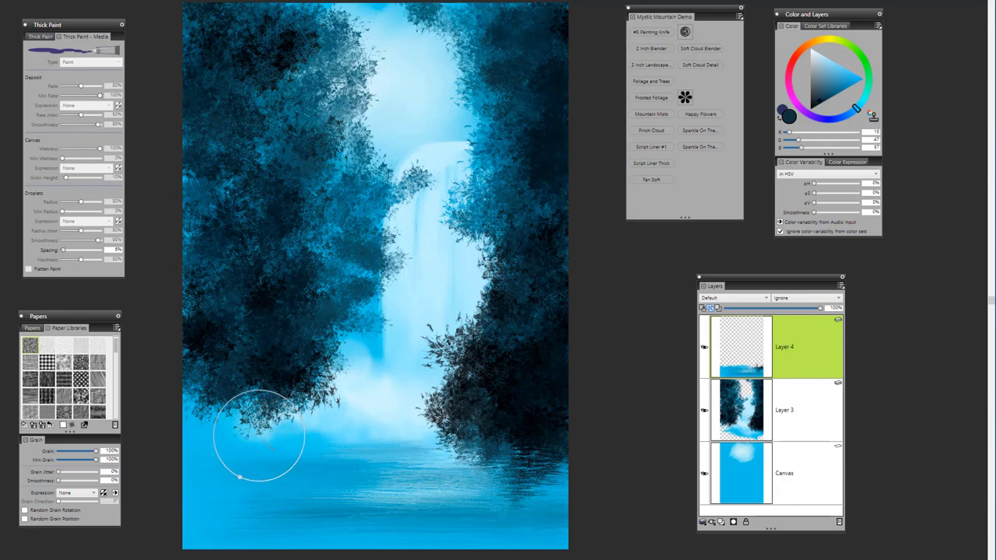
alt+click(259, 427)
mouse_move(253, 436)
mouse_down()
mouse_move(240, 491)
mouse_move(222, 427)
mouse_move(231, 484)
mouse_move(222, 438)
mouse_move(223, 476)
mouse_move(214, 437)
mouse_move(207, 474)
mouse_move(266, 468)
mouse_move(214, 467)
mouse_move(273, 459)
mouse_move(205, 475)
mouse_move(369, 486)
mouse_move(242, 466)
mouse_move(258, 455)
mouse_move(229, 465)
mouse_move(235, 478)
mouse_move(409, 480)
mouse_move(194, 473)
mouse_move(214, 479)
mouse_move(199, 483)
mouse_move(344, 476)
mouse_move(379, 478)
mouse_move(263, 489)
mouse_move(407, 491)
mouse_move(421, 447)
mouse_move(418, 481)
mouse_move(178, 481)
mouse_move(321, 486)
mouse_move(194, 488)
mouse_move(288, 510)
mouse_move(420, 512)
mouse_move(159, 507)
mouse_move(256, 529)
mouse_move(409, 529)
mouse_move(438, 513)
mouse_move(158, 509)
mouse_move(166, 524)
mouse_move(461, 524)
mouse_move(381, 529)
mouse_move(452, 518)
mouse_move(402, 507)
mouse_move(182, 507)
mouse_move(576, 532)
mouse_move(186, 521)
mouse_move(467, 520)
mouse_move(307, 495)
mouse_move(373, 470)
mouse_move(347, 464)
mouse_up()
alt+click(412, 435)
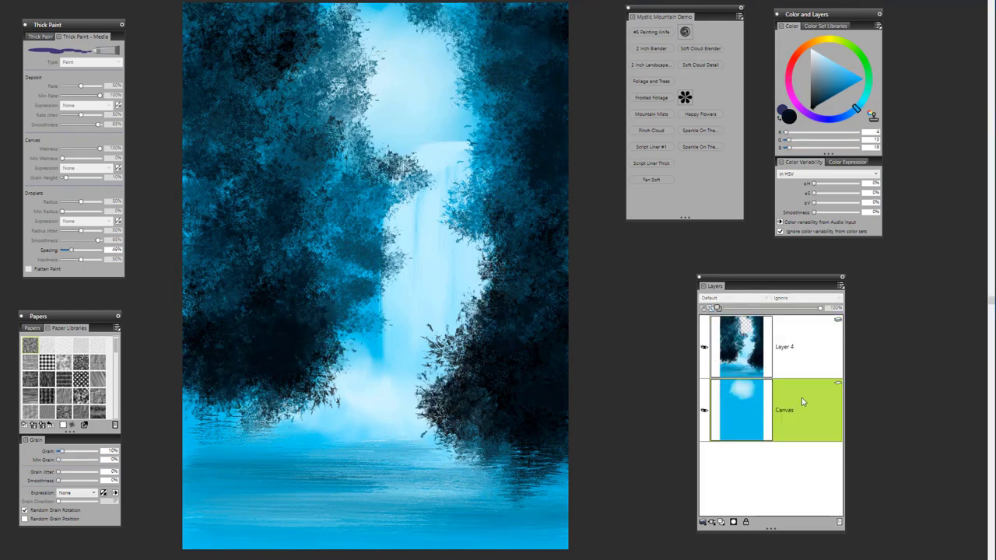
Add a layer directly above the canvas and set the #5 Painting Knife's thick paint type to Paint
click(721, 523)
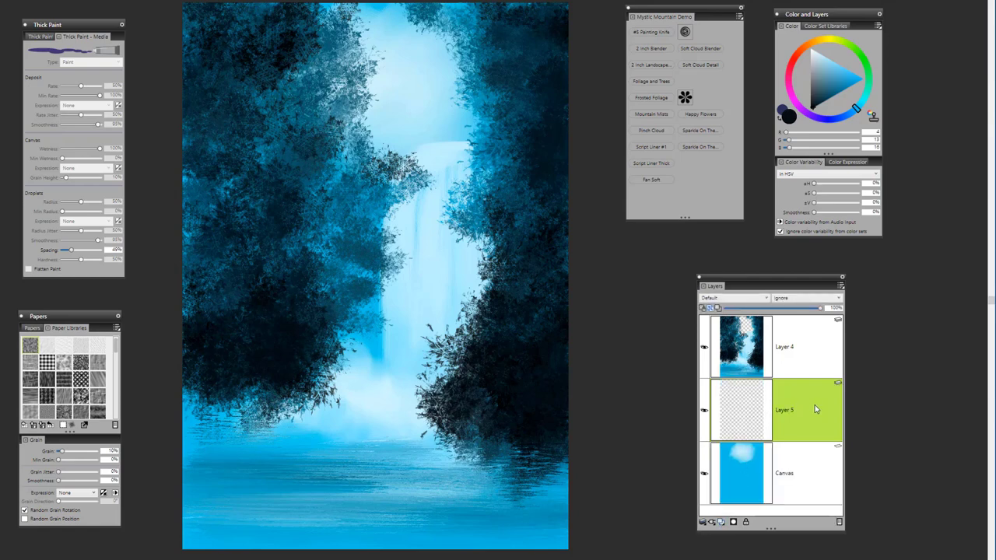
click(657, 35)
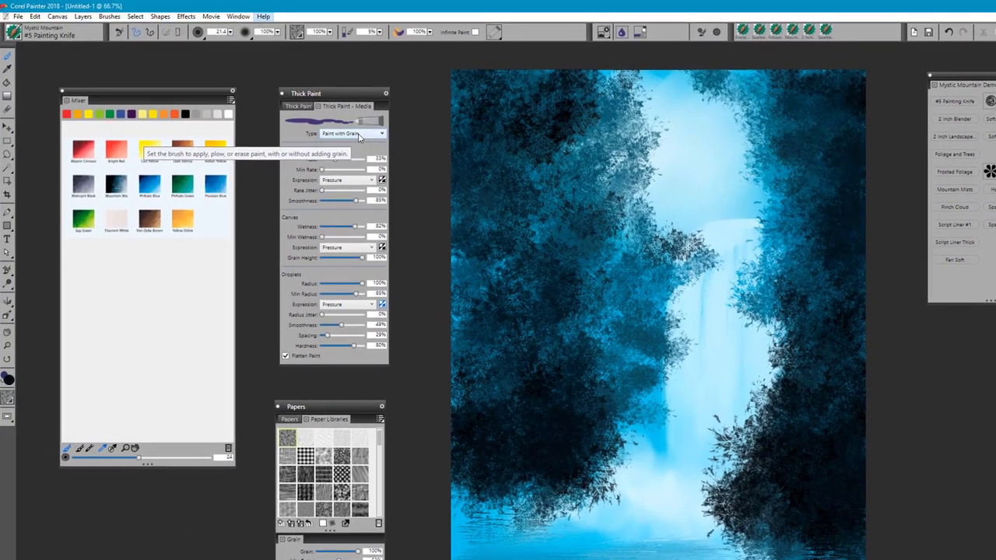
click(100, 63)
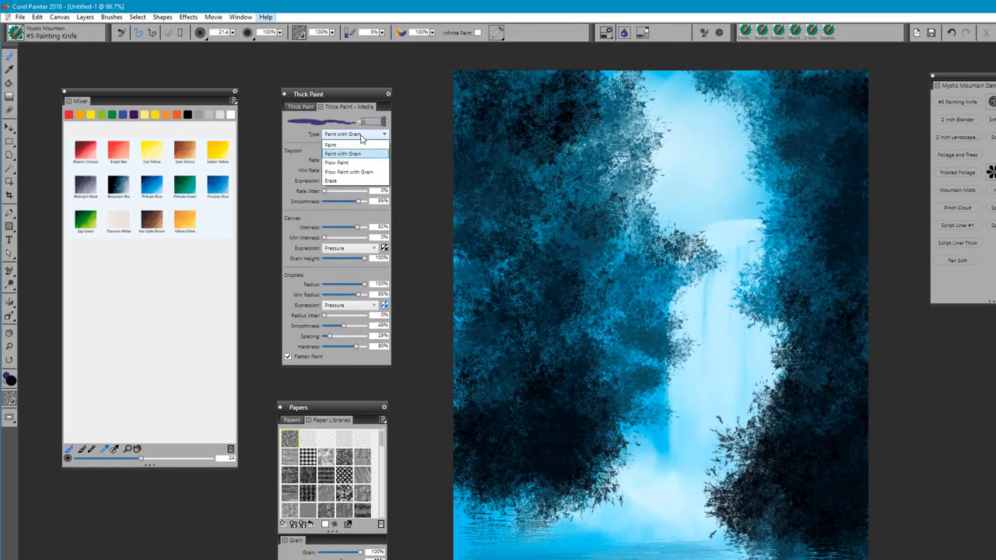
click(339, 145)
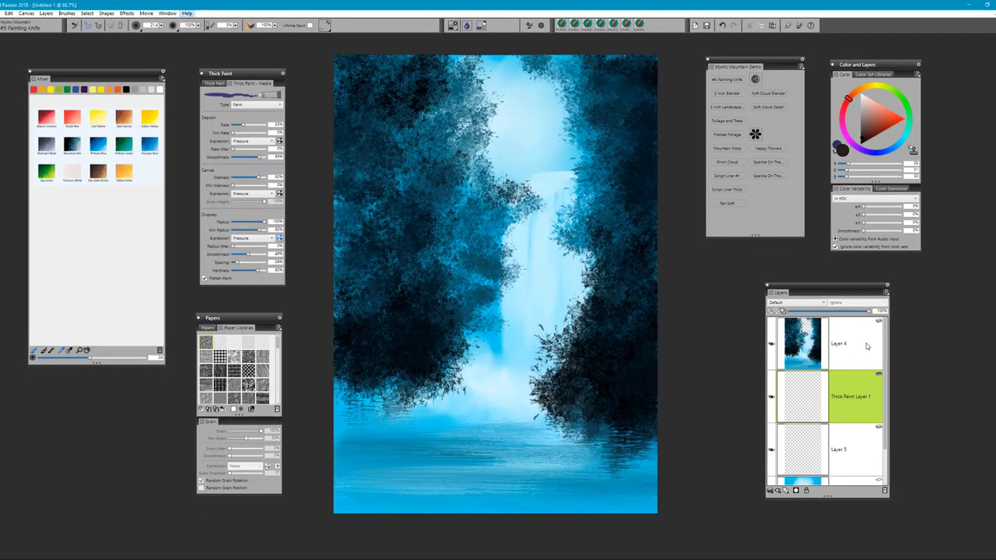
Move Layer 4 beneath Thick Paint Layer 1 and block in a dark brown cliff top and edge beside the waterfall on the thick paint layer
drag(867, 346, 868, 409)
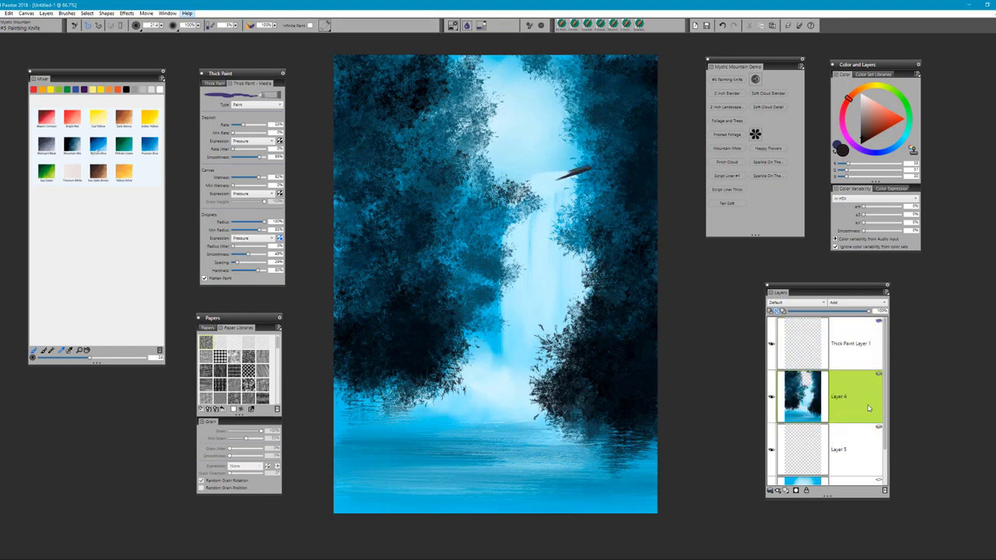
click(854, 352)
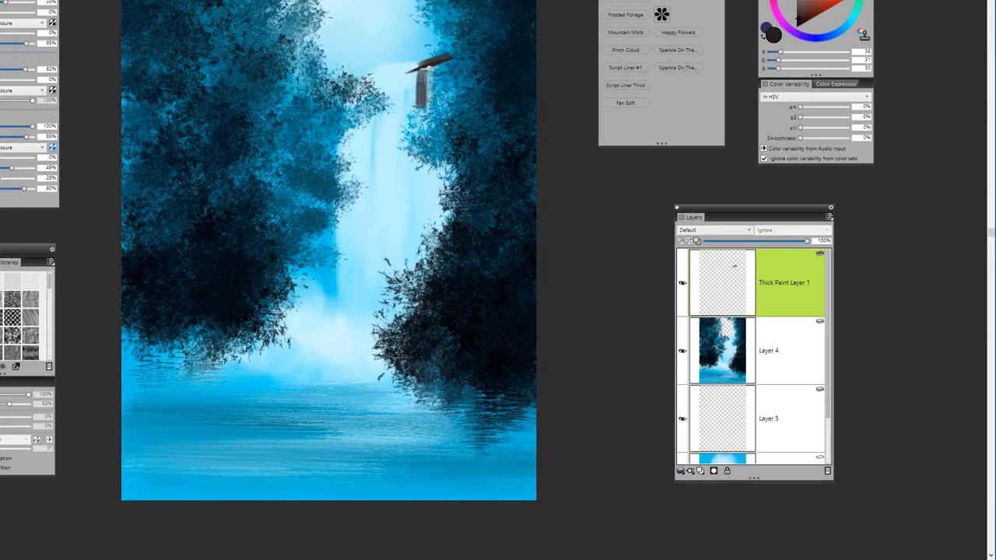
drag(407, 79, 426, 110)
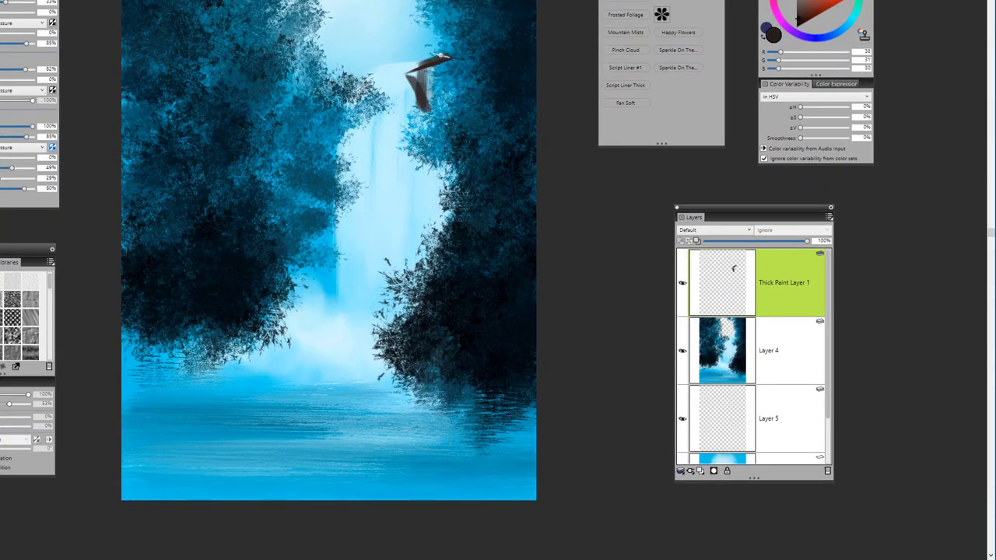
drag(405, 75, 463, 50)
mouse_move(418, 77)
mouse_down()
mouse_move(444, 68)
mouse_move(429, 115)
mouse_move(424, 109)
mouse_move(427, 194)
mouse_up()
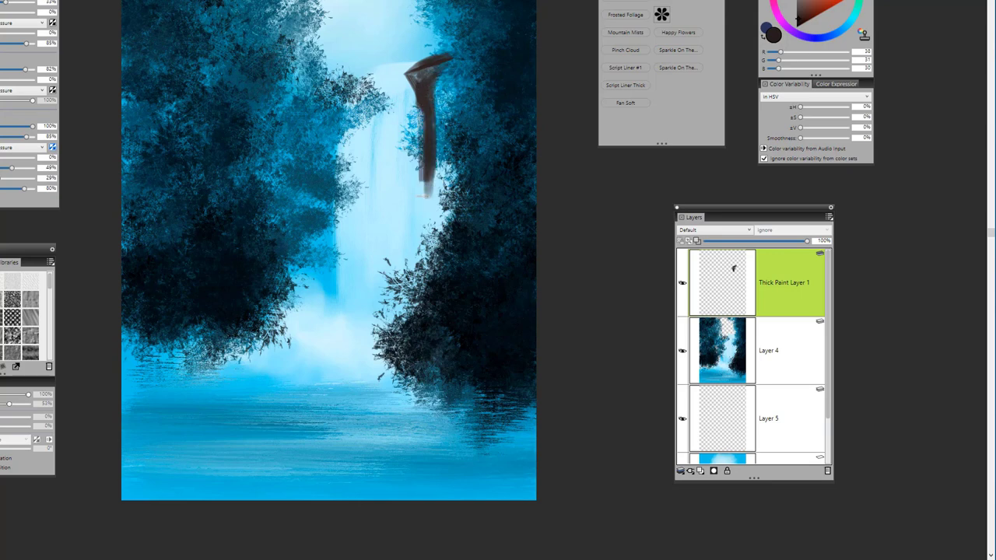
Widen the cliff beside the waterfall with long vertical dark brown strokes reaching down to the right foliage
drag(439, 67, 451, 131)
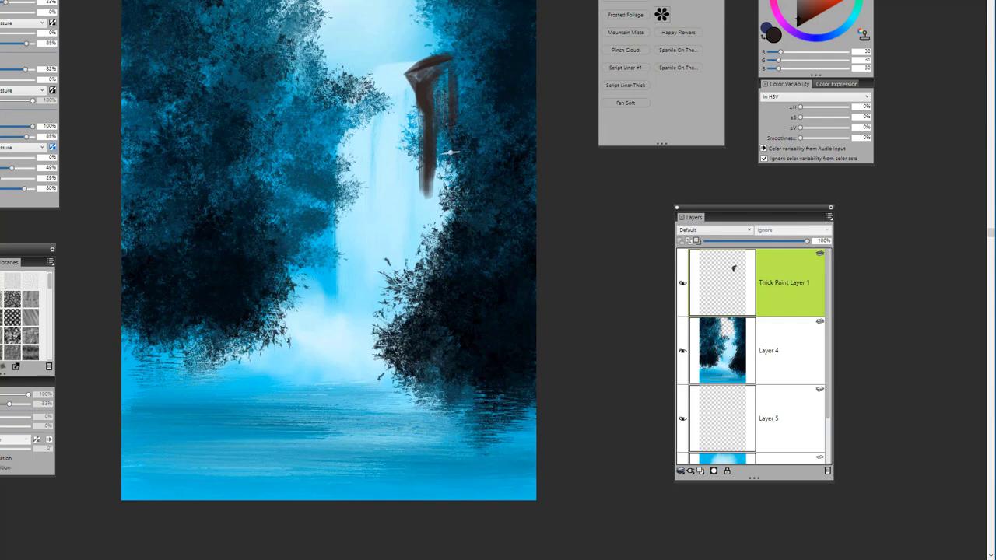
drag(436, 72, 440, 150)
mouse_move(455, 56)
mouse_down()
mouse_move(417, 70)
mouse_move(450, 54)
mouse_move(424, 57)
mouse_move(475, 47)
mouse_move(447, 64)
mouse_up()
mouse_move(435, 140)
mouse_down()
mouse_move(428, 173)
mouse_move(439, 187)
mouse_move(447, 144)
mouse_move(448, 236)
mouse_move(436, 145)
mouse_move(439, 250)
mouse_up()
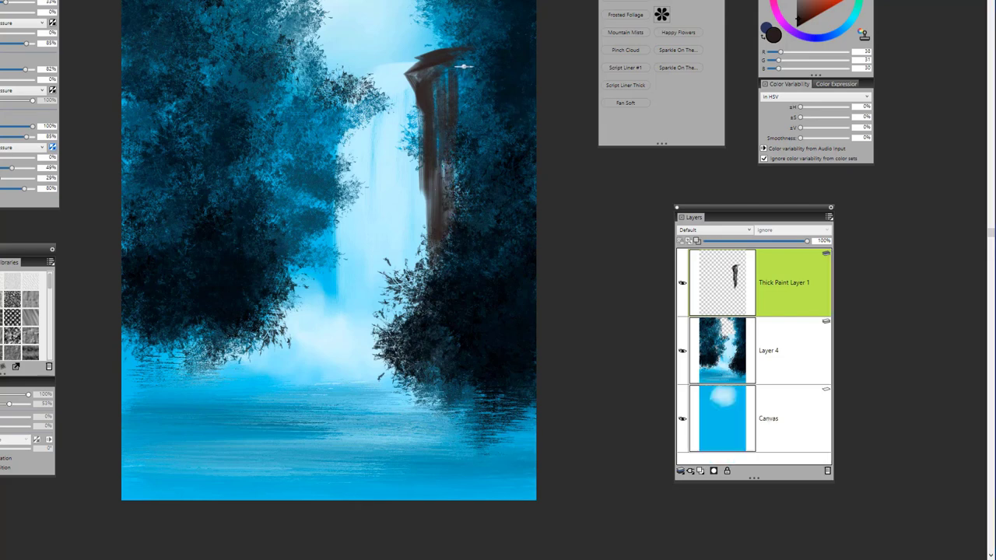
drag(460, 68, 464, 213)
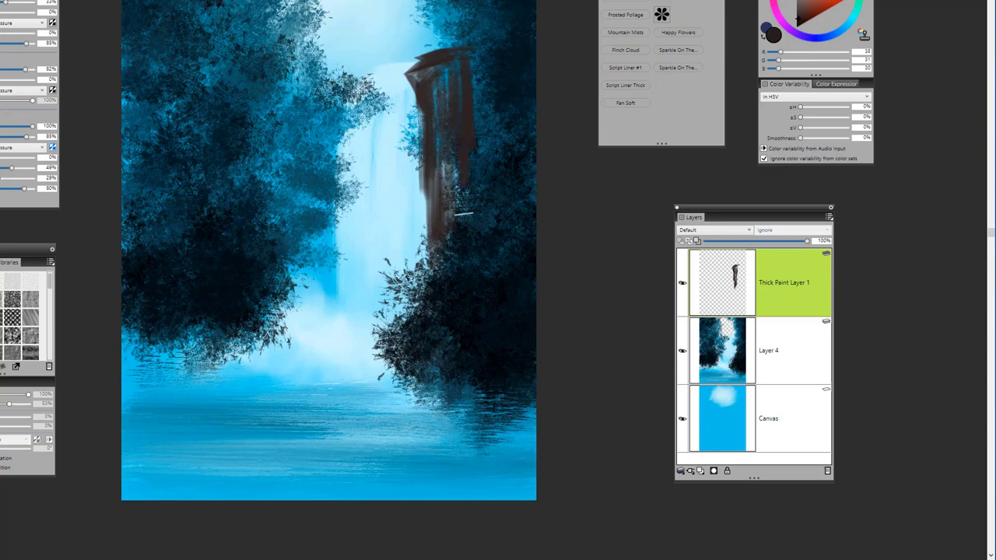
mouse_move(449, 179)
mouse_down()
mouse_move(450, 77)
mouse_move(445, 219)
mouse_up()
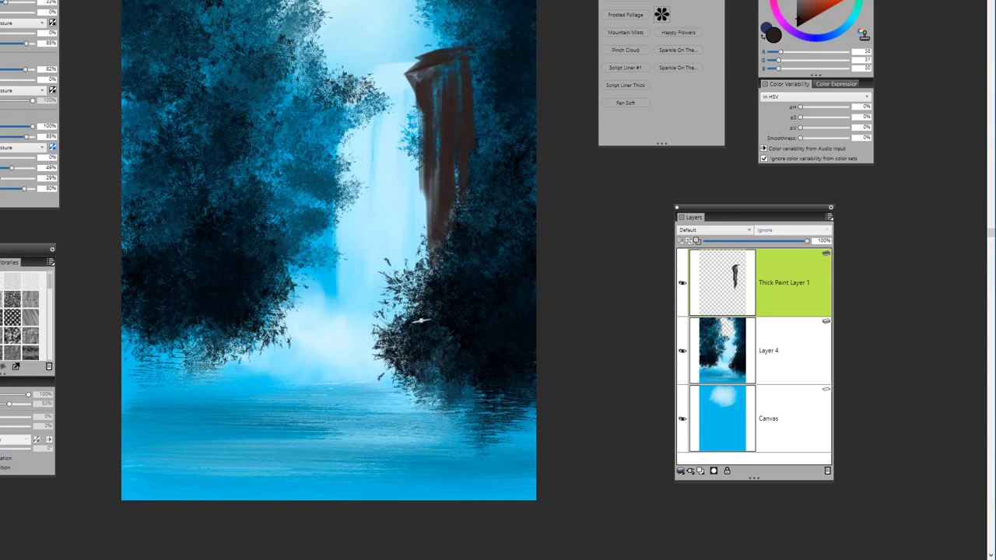
Add a small brown rock patch within the lower right foliage and fill the remaining gaps in the cliff
mouse_move(451, 333)
mouse_down()
mouse_move(451, 318)
mouse_move(444, 352)
mouse_move(433, 332)
mouse_move(438, 357)
mouse_up()
mouse_move(430, 167)
mouse_down()
mouse_move(438, 231)
mouse_move(440, 166)
mouse_up()
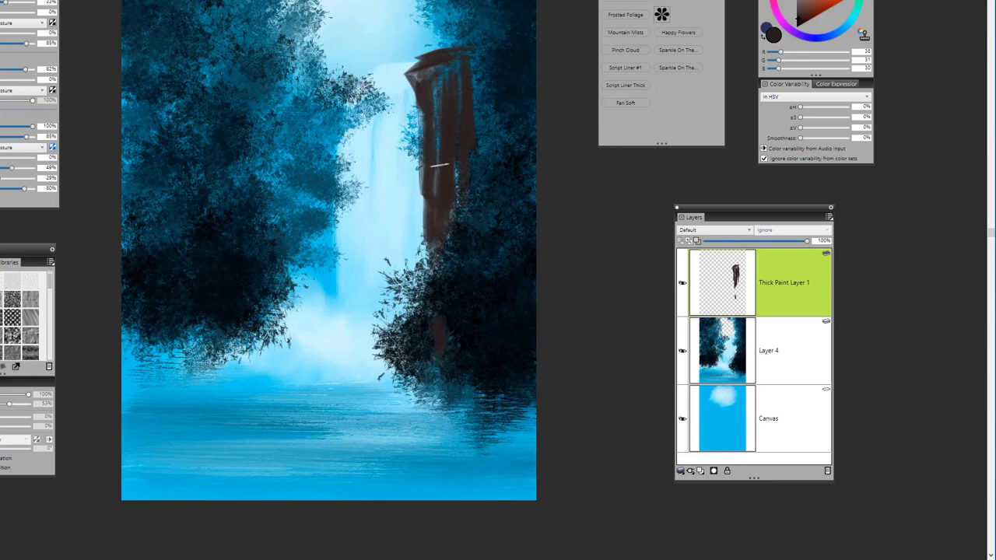
mouse_move(443, 72)
mouse_down()
mouse_move(437, 100)
mouse_move(442, 49)
mouse_move(443, 70)
mouse_move(458, 68)
mouse_move(428, 91)
mouse_move(451, 67)
mouse_move(418, 82)
mouse_up()
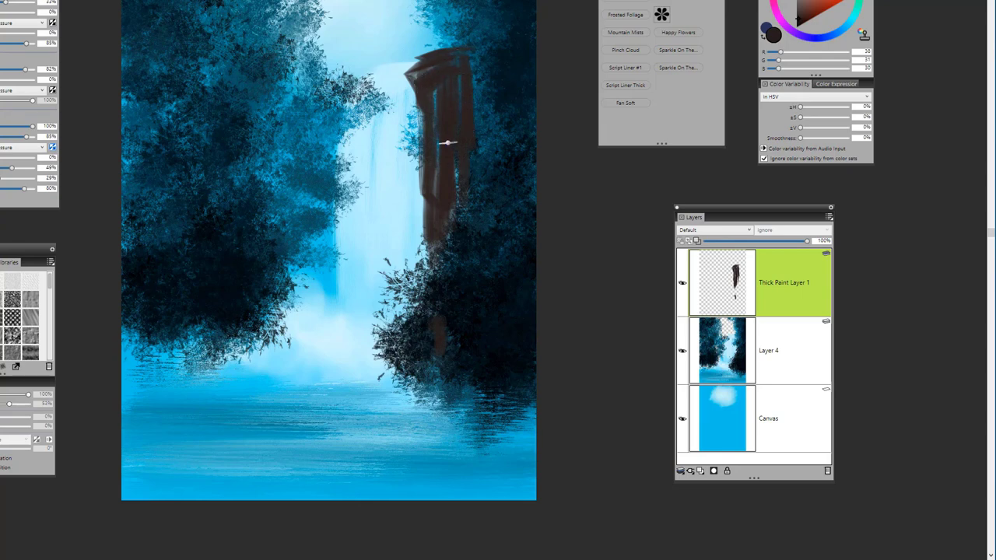
mouse_move(441, 131)
mouse_down()
mouse_move(434, 217)
mouse_move(460, 154)
mouse_up()
Paint a dark brown rock ledge beneath the left foliage, from the canvas edge to a pointed tip near the waterfall's base
mouse_move(273, 311)
mouse_down()
mouse_move(321, 346)
mouse_move(302, 333)
mouse_move(310, 346)
mouse_move(291, 339)
mouse_move(282, 371)
mouse_up()
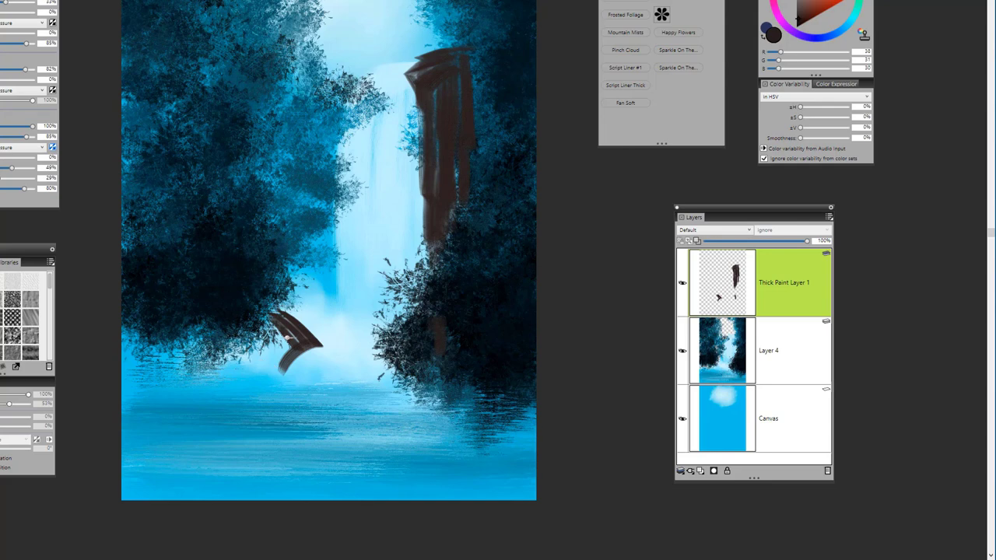
drag(321, 344, 286, 396)
mouse_move(266, 319)
mouse_down()
mouse_move(290, 354)
mouse_move(240, 325)
mouse_move(269, 353)
mouse_up()
drag(195, 332, 260, 333)
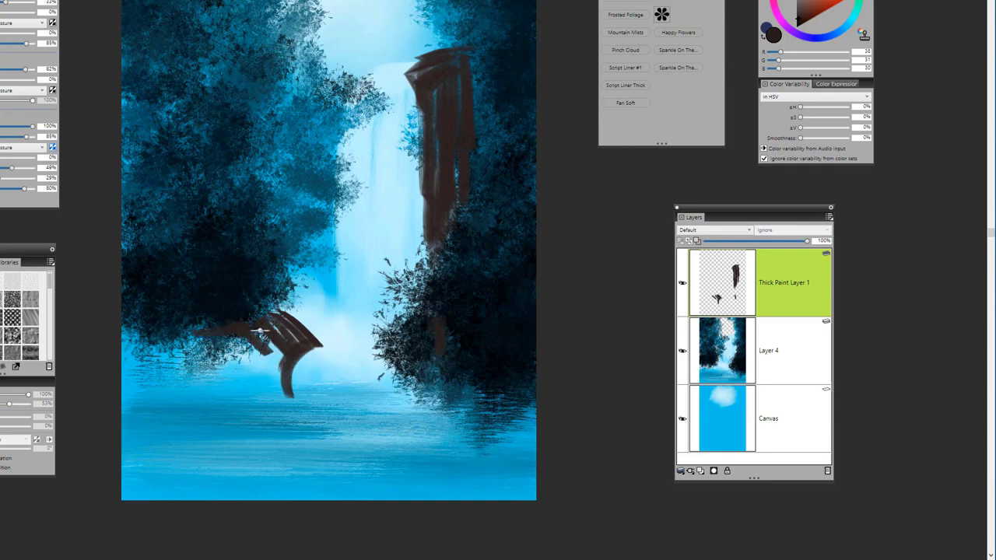
mouse_move(201, 316)
mouse_down()
mouse_move(239, 343)
mouse_move(289, 335)
mouse_up()
drag(230, 324, 253, 348)
mouse_move(203, 325)
mouse_down()
mouse_move(230, 352)
mouse_move(194, 346)
mouse_up()
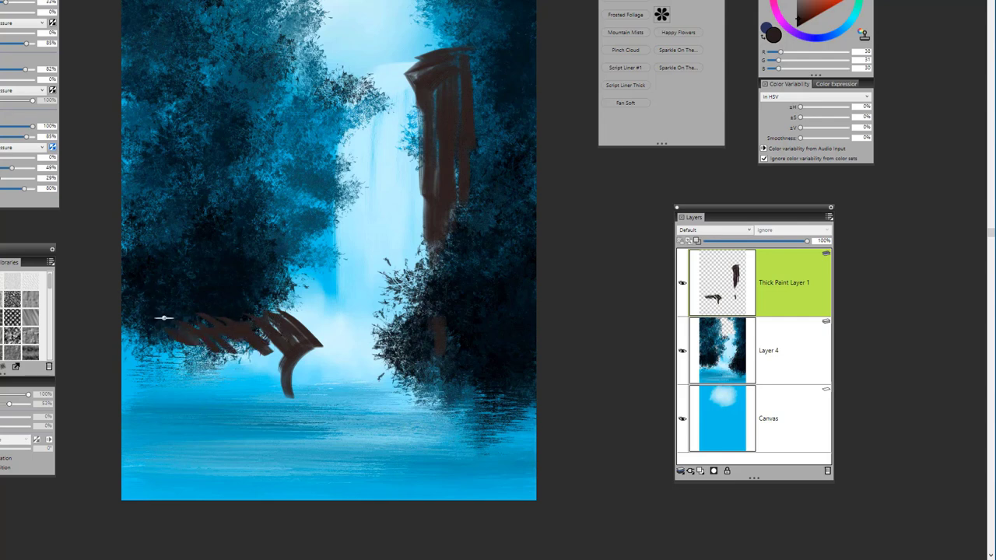
mouse_move(153, 319)
mouse_down()
mouse_move(128, 322)
mouse_move(158, 356)
mouse_move(136, 315)
mouse_move(223, 343)
mouse_move(187, 313)
mouse_move(240, 319)
mouse_up()
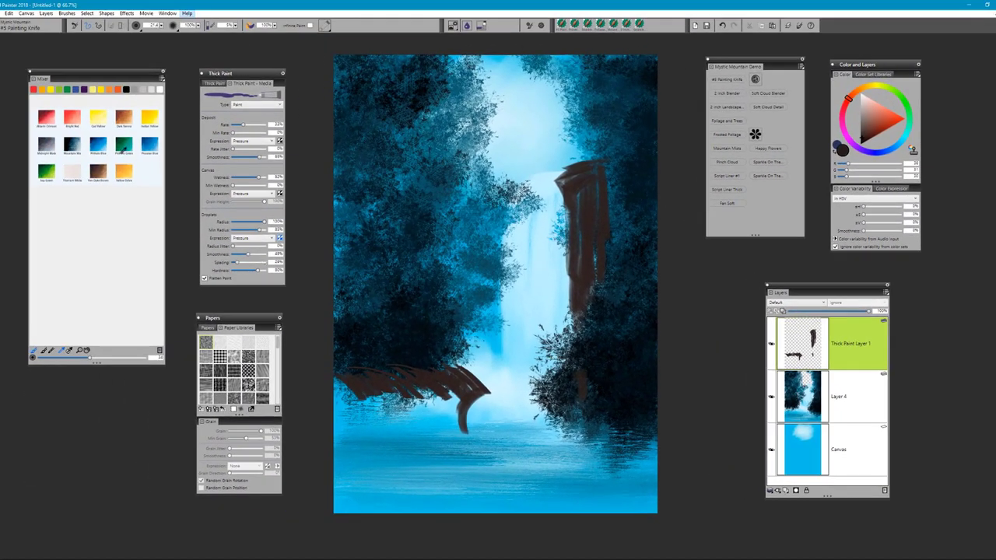
Block in the shadowed front face of the left rock ledge with downward strokes in a near-black sampled from the mixer
click(71, 143)
click(67, 140)
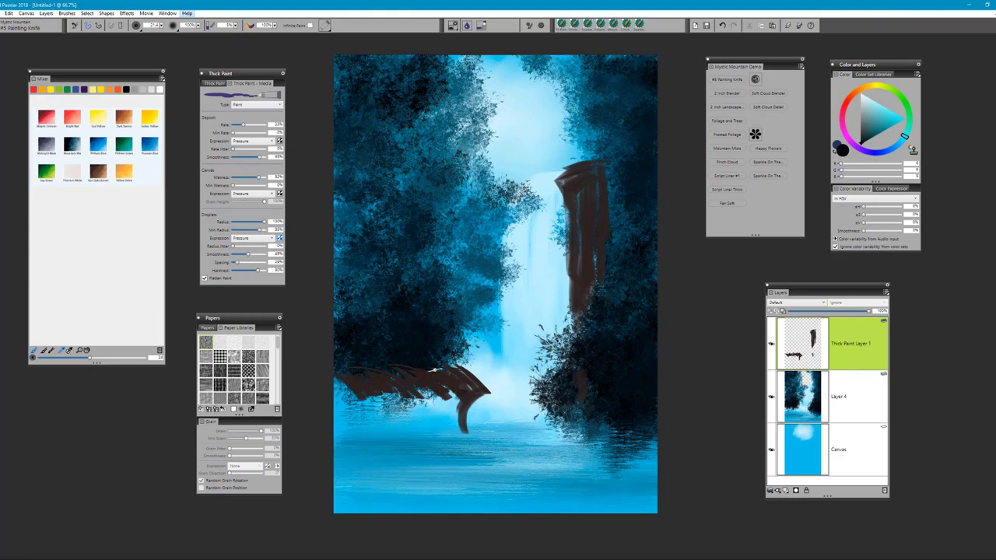
drag(470, 385, 460, 429)
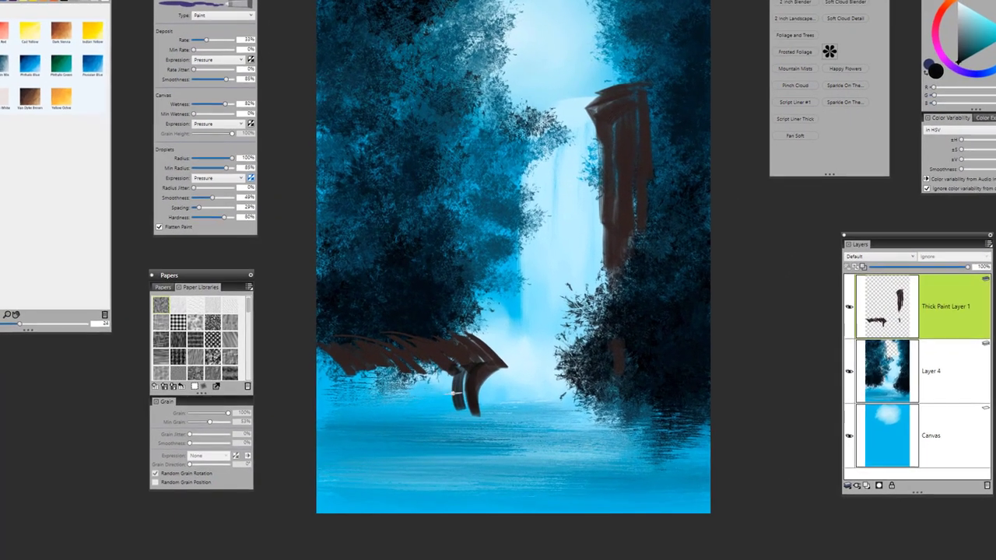
mouse_move(451, 365)
mouse_down()
mouse_move(445, 381)
mouse_move(433, 372)
mouse_move(464, 366)
mouse_move(485, 388)
mouse_move(481, 407)
mouse_up()
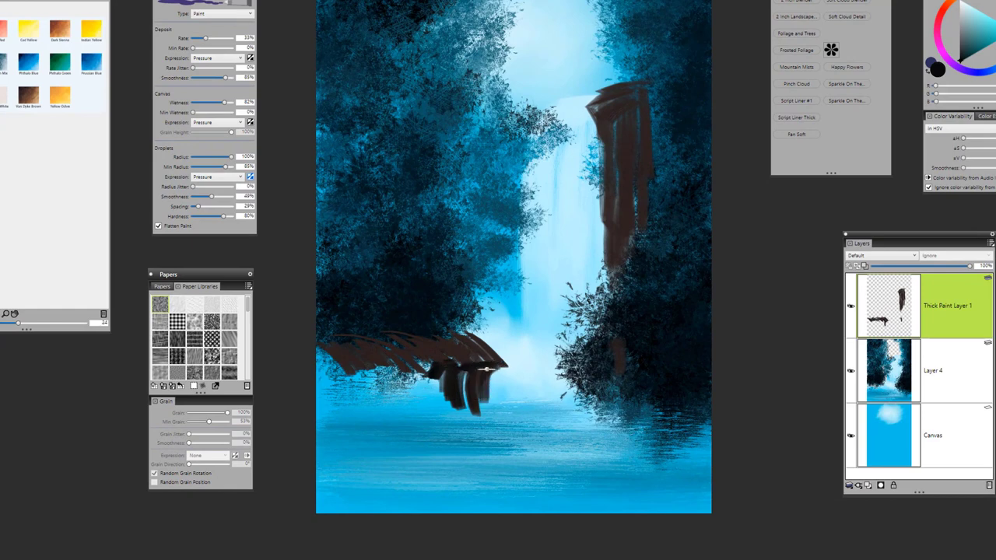
mouse_move(485, 370)
mouse_down()
mouse_move(477, 412)
mouse_move(492, 404)
mouse_move(474, 383)
mouse_move(443, 406)
mouse_up()
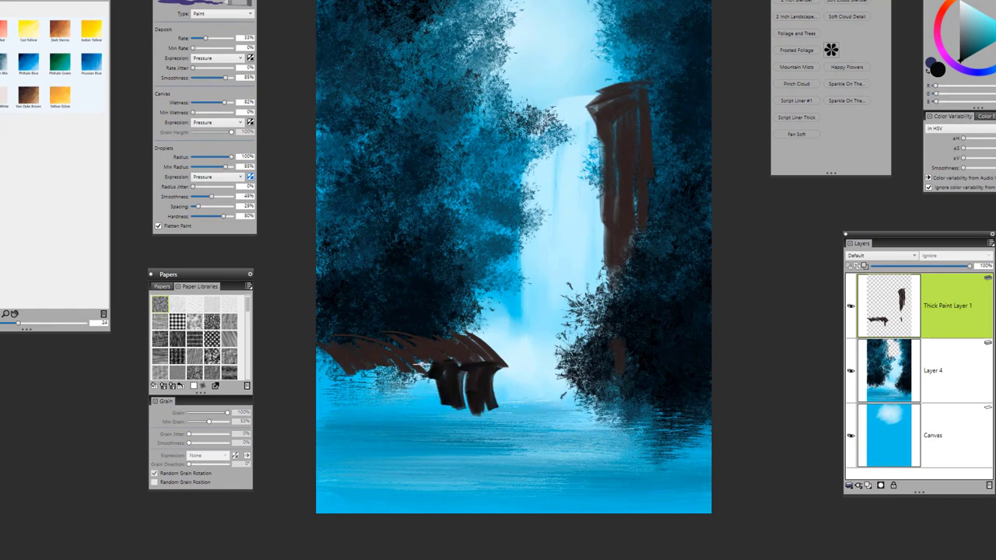
mouse_move(426, 366)
mouse_down()
mouse_move(430, 397)
mouse_move(403, 362)
mouse_move(342, 368)
mouse_move(355, 402)
mouse_up()
mouse_move(319, 347)
mouse_down()
mouse_move(341, 410)
mouse_move(356, 414)
mouse_up()
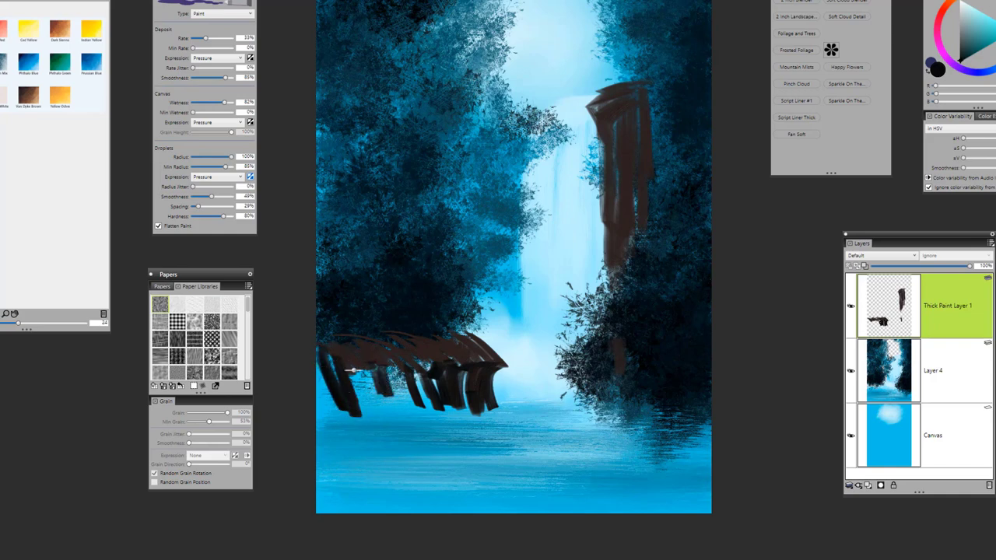
Fill the gaps in the outer and middle parts of the left ledge's front face with near-black strokes
mouse_move(352, 373)
mouse_down()
mouse_move(374, 415)
mouse_move(390, 419)
mouse_move(340, 358)
mouse_move(359, 413)
mouse_move(325, 349)
mouse_move(351, 418)
mouse_up()
drag(319, 360, 354, 422)
mouse_move(372, 364)
mouse_down()
mouse_move(413, 421)
mouse_move(379, 378)
mouse_move(391, 365)
mouse_move(423, 403)
mouse_up()
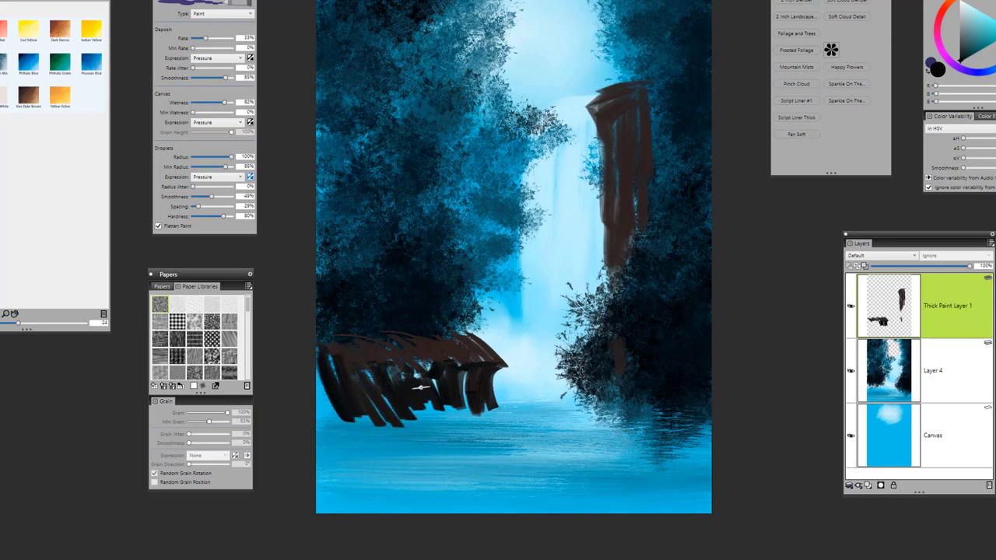
drag(410, 364, 419, 409)
mouse_move(417, 371)
mouse_down()
mouse_move(429, 405)
mouse_move(417, 418)
mouse_up()
drag(363, 382, 378, 417)
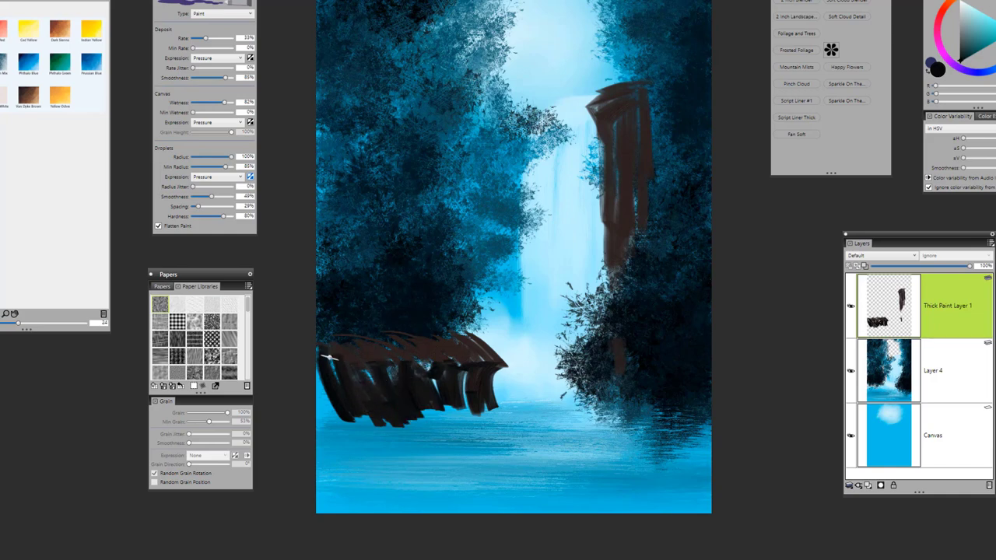
Darken the rest of the left ledge's front face and shape its base along the waterline into a pointed corner
drag(330, 358, 327, 417)
drag(427, 361, 428, 404)
drag(432, 379, 433, 397)
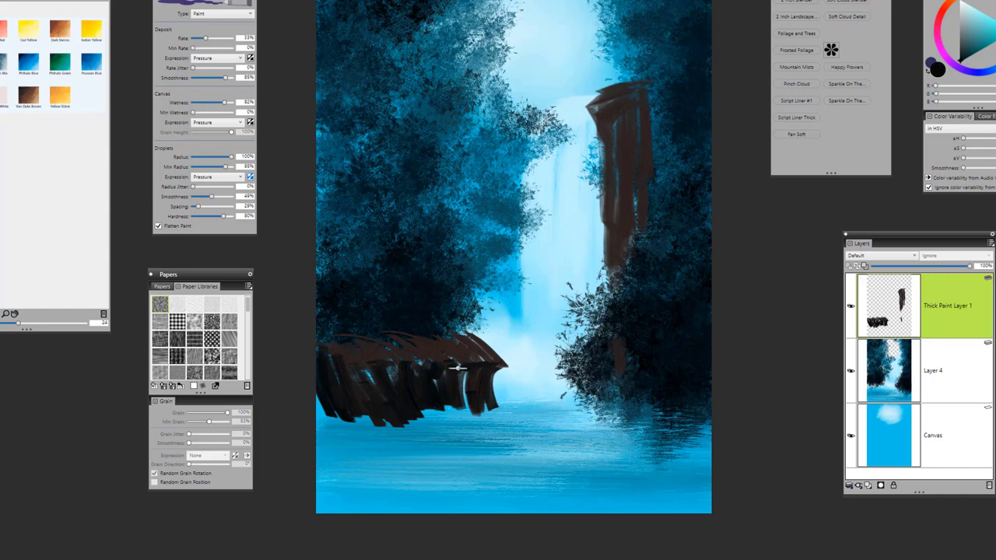
drag(457, 366, 459, 407)
mouse_move(492, 375)
mouse_down()
mouse_move(485, 403)
mouse_move(464, 379)
mouse_move(461, 410)
mouse_move(422, 408)
mouse_up()
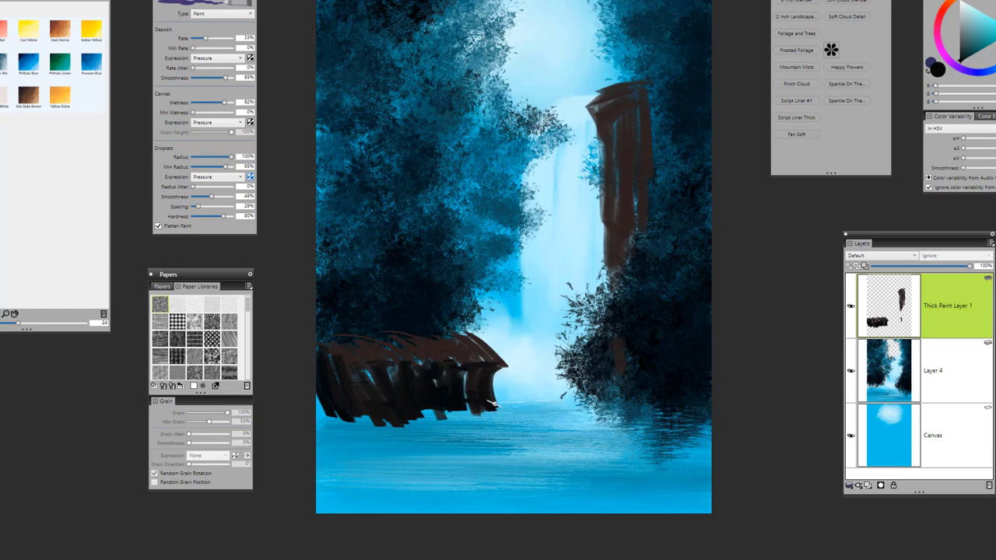
mouse_move(489, 388)
mouse_down()
mouse_move(504, 408)
mouse_move(426, 418)
mouse_move(460, 406)
mouse_move(332, 424)
mouse_move(322, 401)
mouse_up()
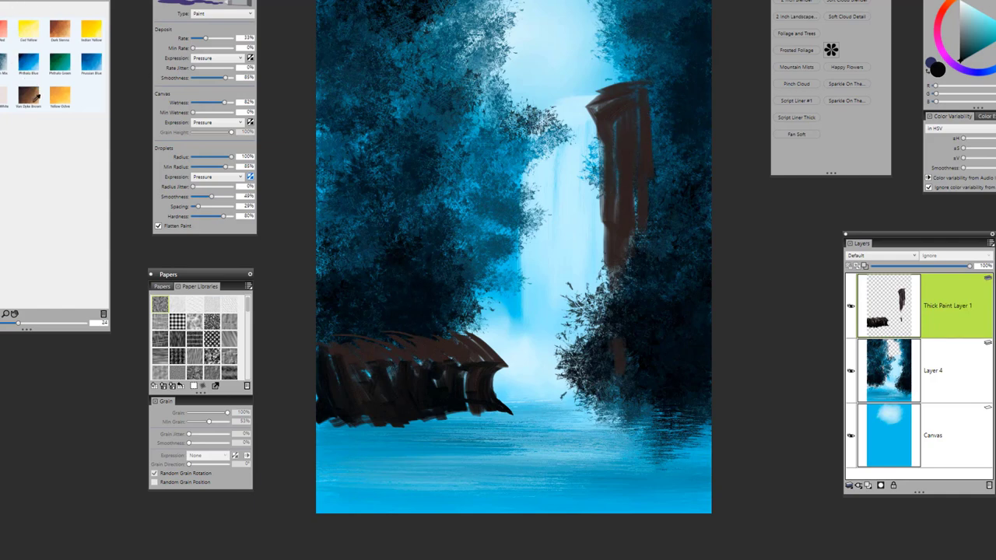
Paint tan highlights on the cliff's top using Paint with Grain, a high-contrast mottled paper and a color sampled from the Van Dyke Brown swatch
drag(37, 97, 38, 97)
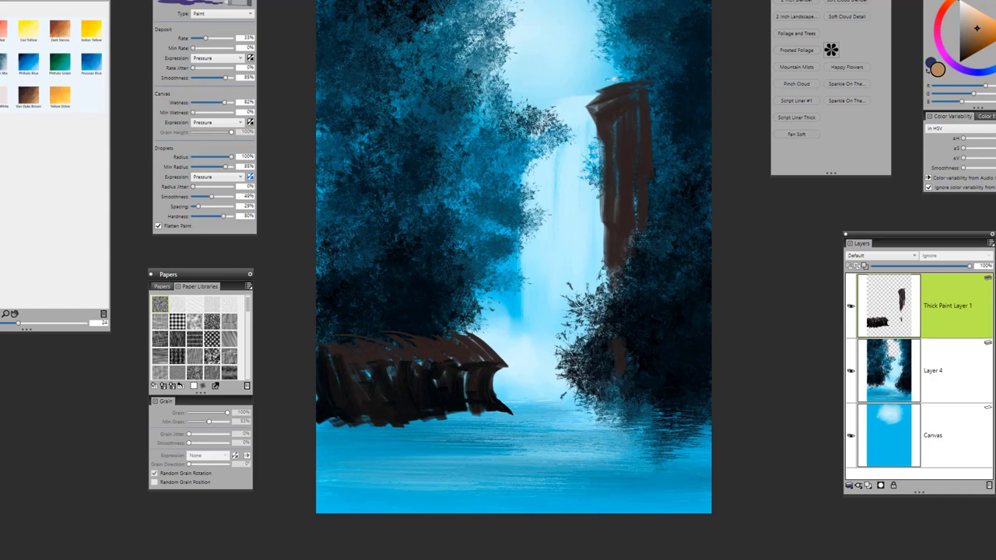
click(209, 18)
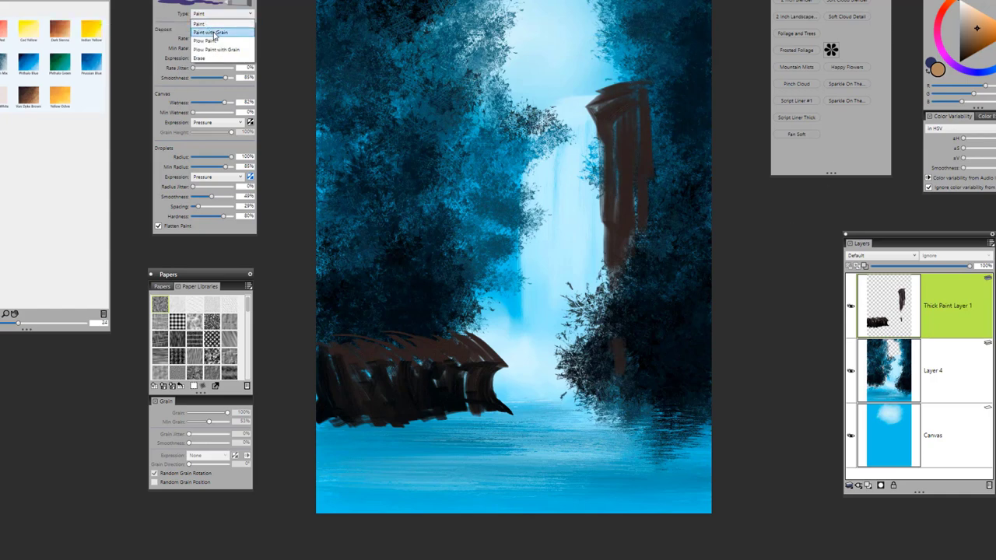
click(212, 33)
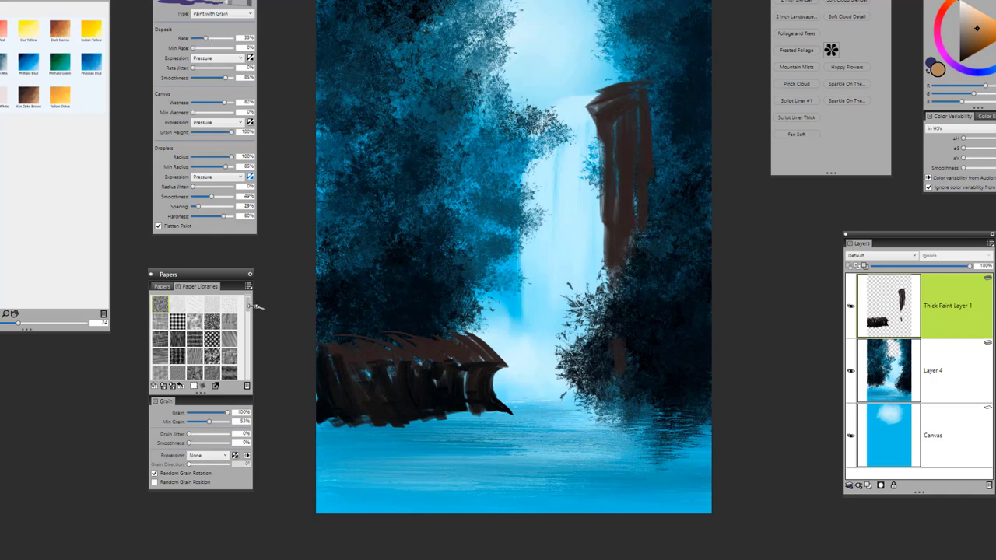
drag(248, 310, 248, 333)
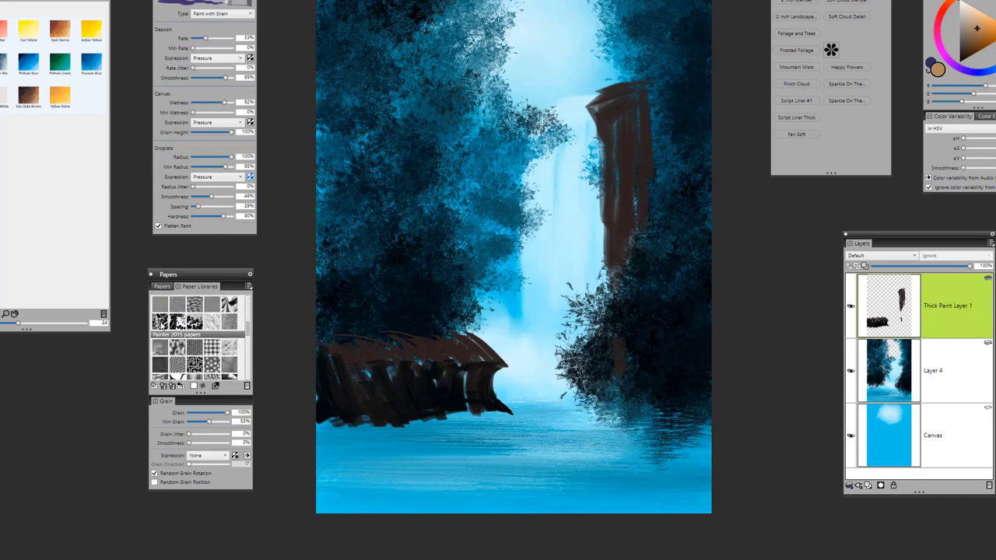
click(160, 320)
mouse_move(614, 91)
mouse_down()
mouse_move(648, 80)
mouse_move(605, 95)
mouse_move(643, 86)
mouse_move(610, 104)
mouse_move(638, 99)
mouse_move(636, 170)
mouse_move(636, 91)
mouse_move(629, 114)
mouse_move(603, 100)
mouse_up()
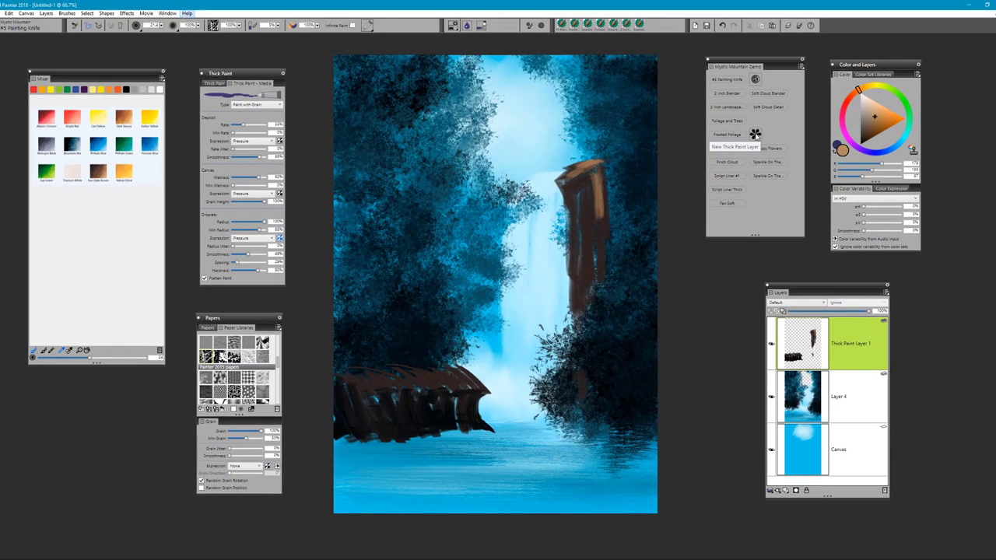
Add a thick paint layer above Thick Paint Layer 1 and paint grainy tan texture over the upper front of the cliff
click(831, 53)
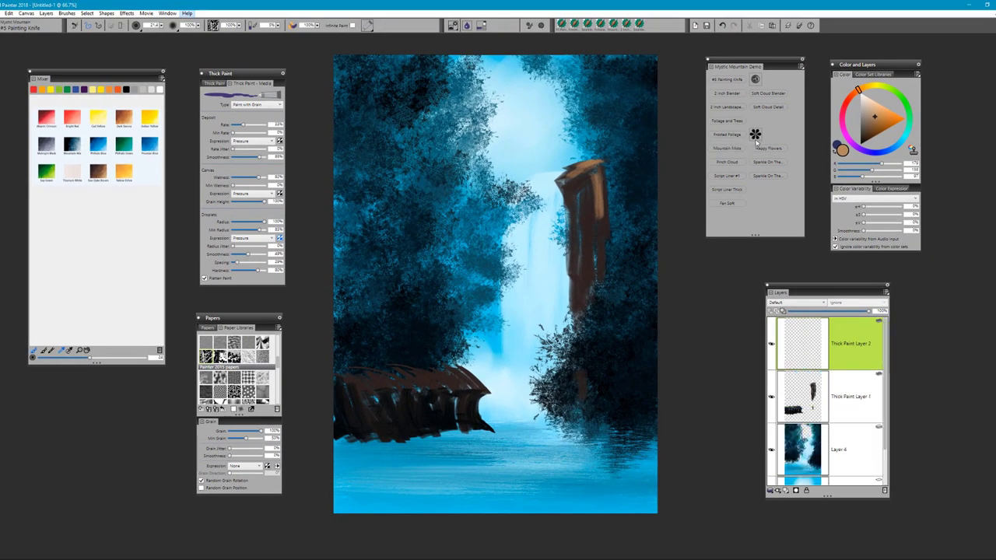
click(786, 491)
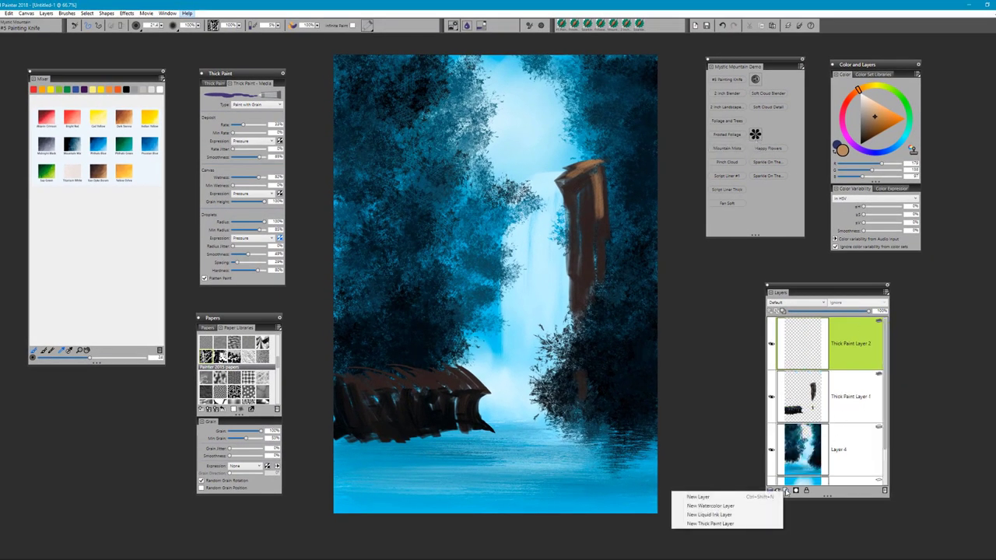
click(848, 333)
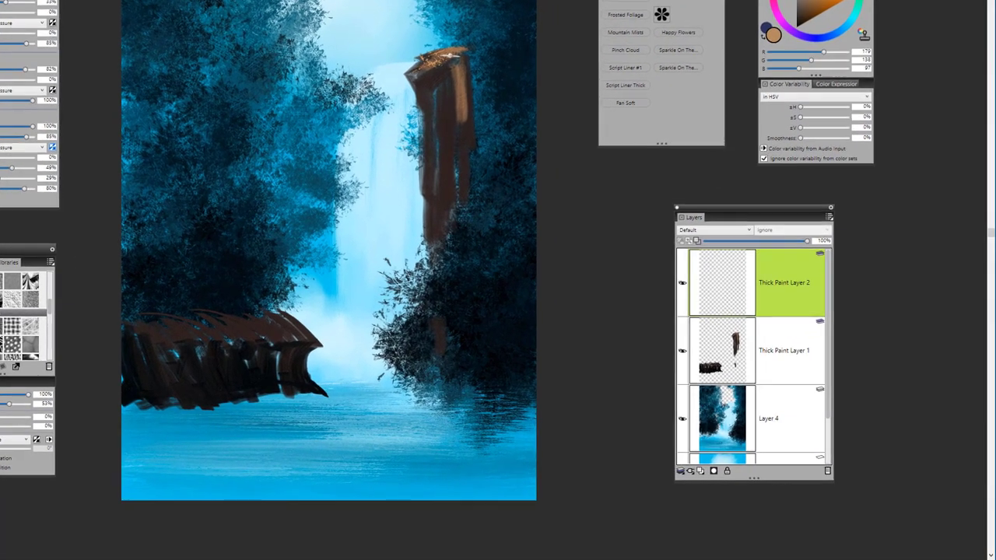
mouse_move(437, 91)
mouse_down()
mouse_move(415, 77)
mouse_move(431, 104)
mouse_move(456, 52)
mouse_move(429, 100)
mouse_move(416, 80)
mouse_move(429, 100)
mouse_up()
Extend the grainy rock texture down the cliff's front and outer side with dark and mid browns sampled from the cliff
alt+click(451, 106)
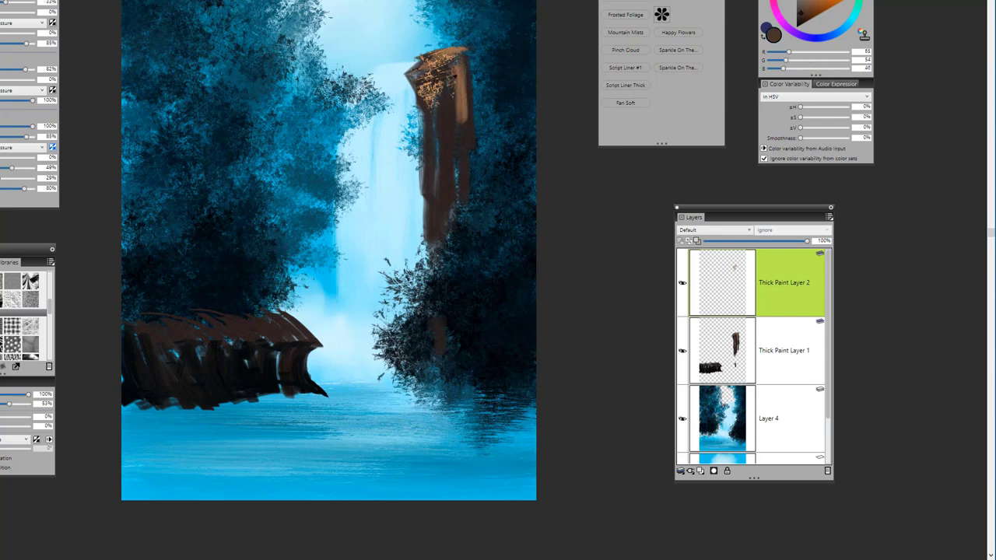
mouse_move(465, 77)
mouse_down()
mouse_move(459, 155)
mouse_move(431, 78)
mouse_move(440, 151)
mouse_up()
mouse_move(431, 78)
mouse_down()
mouse_move(440, 150)
mouse_move(432, 120)
mouse_up()
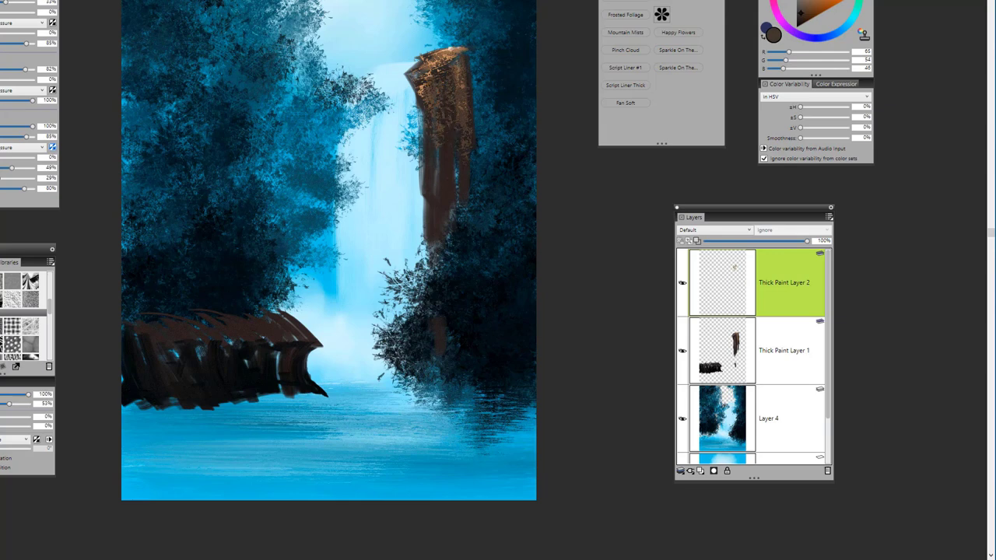
alt+click(451, 49)
drag(458, 74, 463, 124)
drag(462, 68, 465, 161)
drag(464, 110, 456, 182)
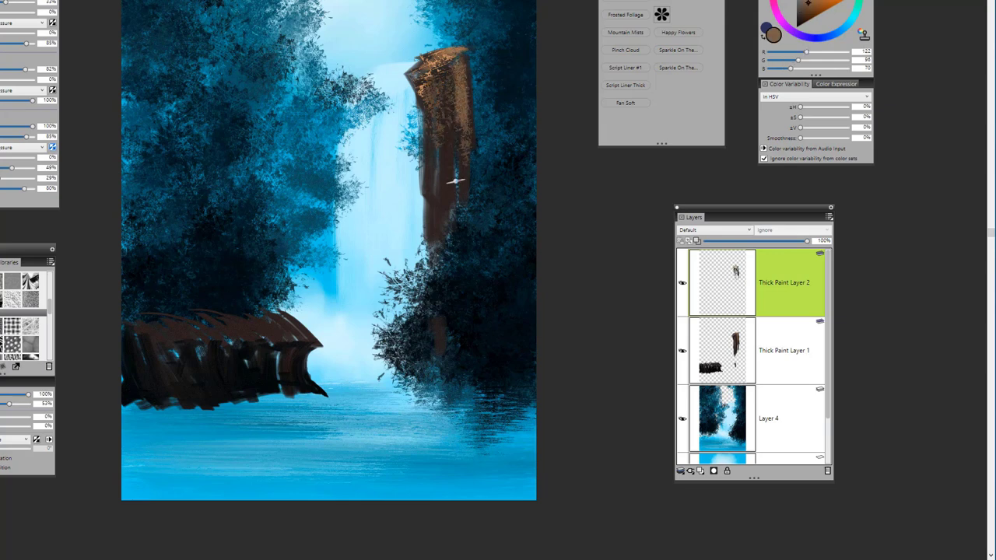
Build up grainy brown and tan texture along the cliff's waterfall-side edge and over its top
mouse_move(428, 104)
mouse_down()
mouse_move(457, 173)
mouse_move(434, 185)
mouse_up()
drag(432, 134, 430, 185)
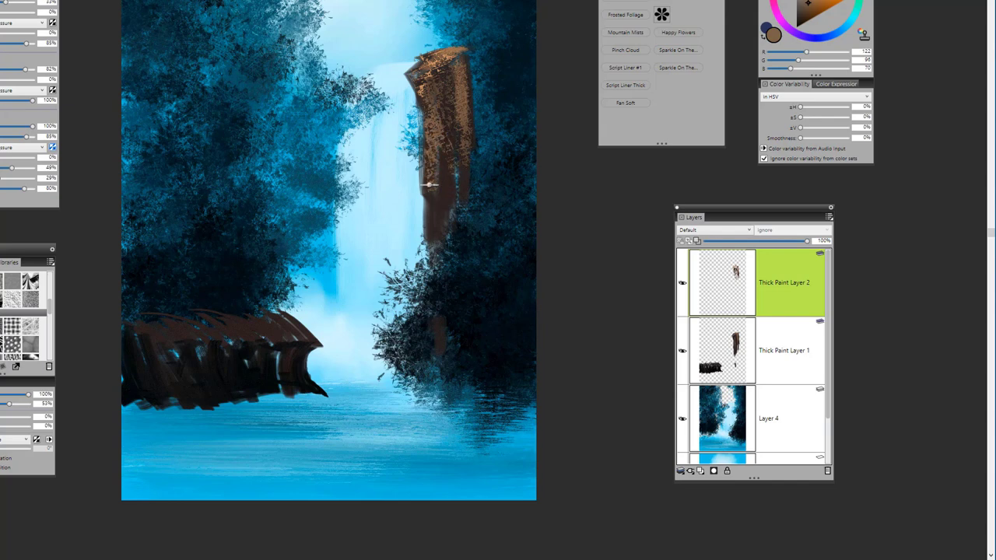
alt+click(442, 195)
drag(433, 111, 438, 171)
mouse_move(426, 81)
mouse_down()
mouse_move(433, 102)
mouse_move(462, 53)
mouse_up()
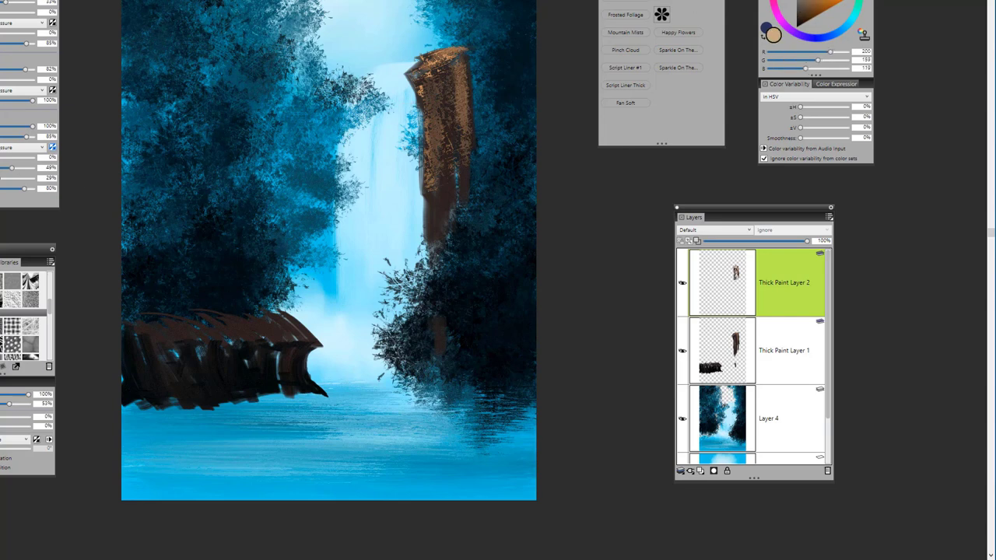
Add pale tan highlights to the cliff's top edge and grainy light texture to its upper front
alt+click(438, 30)
mouse_move(430, 58)
mouse_down()
mouse_move(466, 51)
mouse_move(463, 65)
mouse_move(414, 78)
mouse_up()
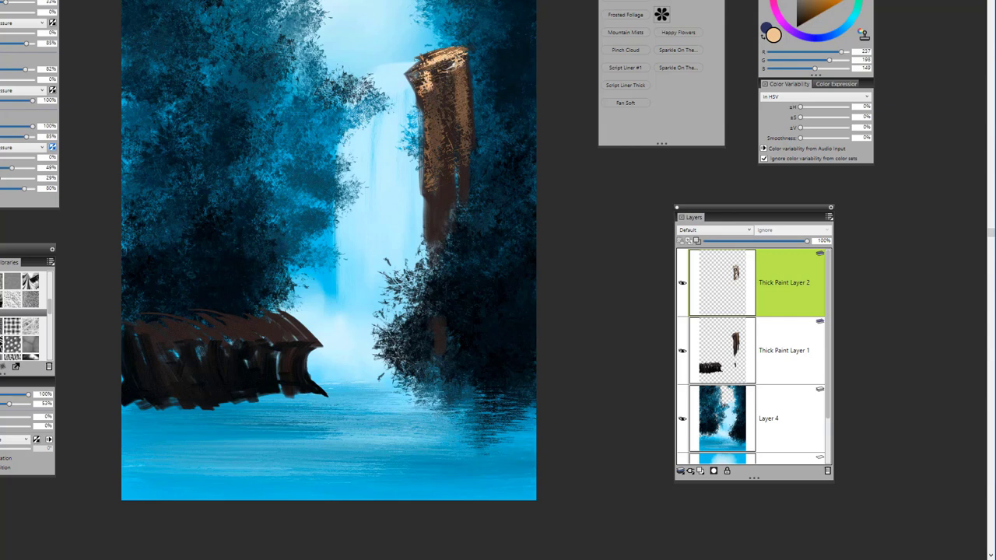
drag(442, 67, 442, 131)
alt+click(456, 70)
drag(448, 65, 447, 124)
Alternate sampled pale tan highlights and darker brown grain down the cliff's front to define its rock planes
alt+click(438, 114)
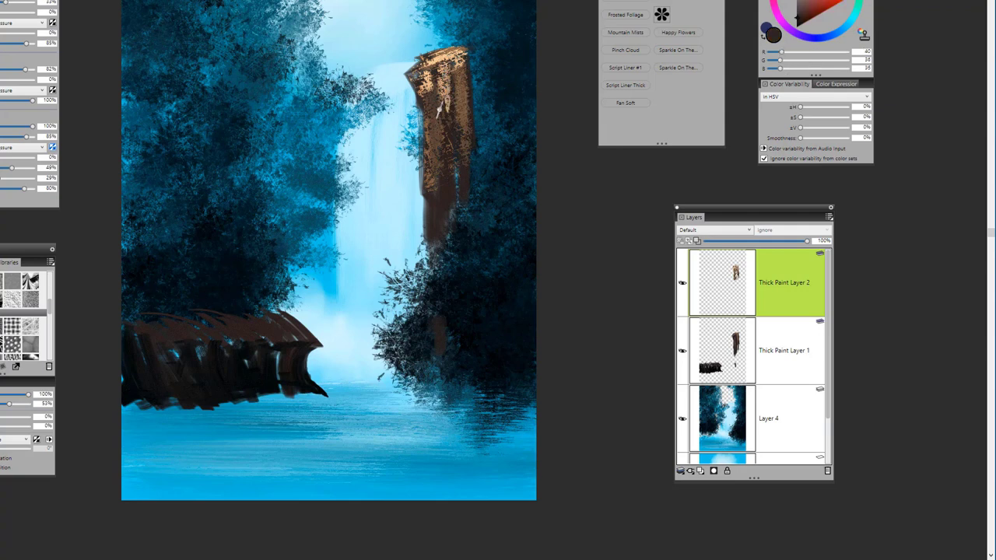
alt+click(458, 65)
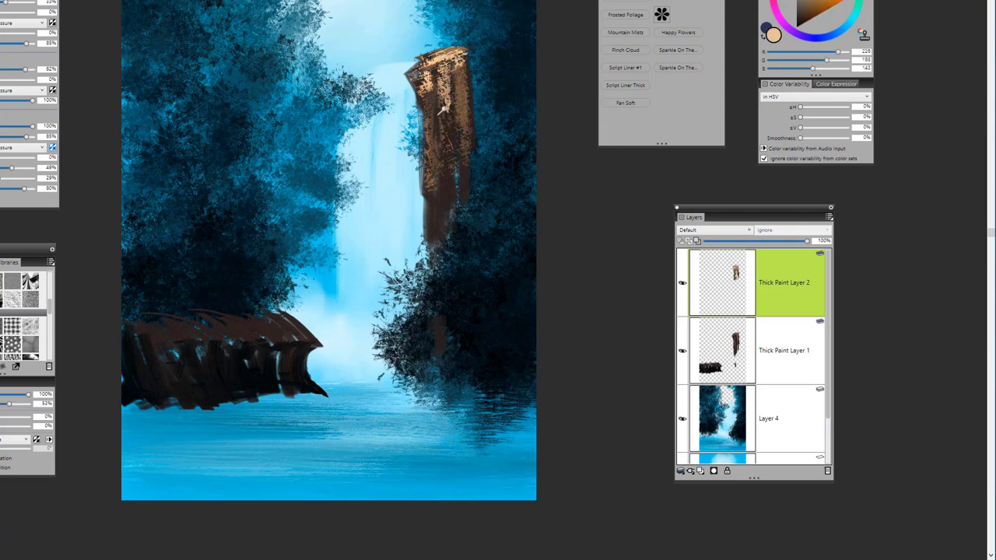
drag(442, 123, 449, 113)
mouse_move(428, 165)
mouse_down()
mouse_move(429, 128)
mouse_move(429, 179)
mouse_up()
alt+click(446, 114)
mouse_move(446, 109)
mouse_down()
mouse_move(432, 232)
mouse_move(448, 218)
mouse_up()
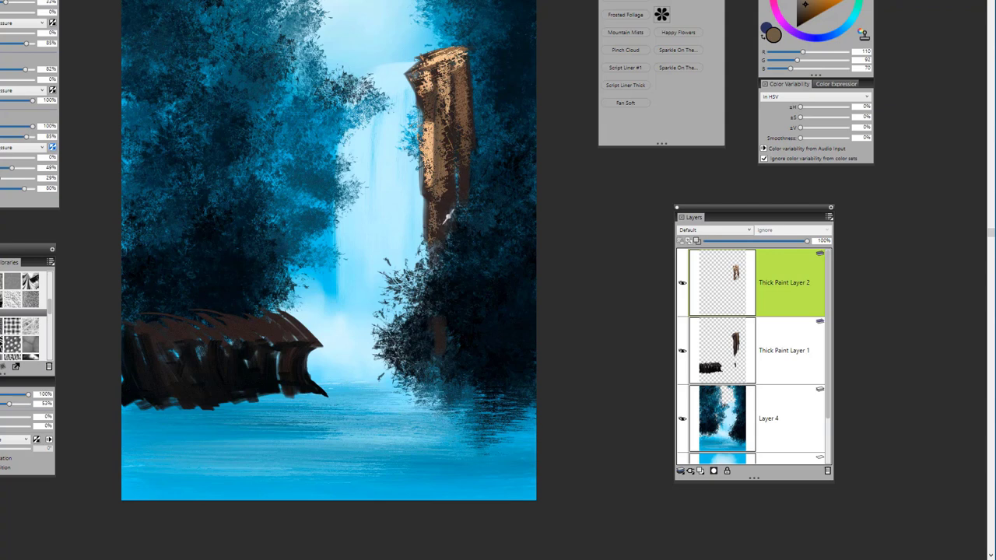
Paint grainy pale tan on the left ledge's top, then extend it toward the canvas edge in a duller tan
mouse_move(281, 317)
mouse_down()
mouse_move(270, 317)
mouse_move(269, 340)
mouse_move(298, 324)
mouse_move(266, 318)
mouse_move(277, 335)
mouse_move(228, 323)
mouse_move(271, 332)
mouse_up()
click(814, 1)
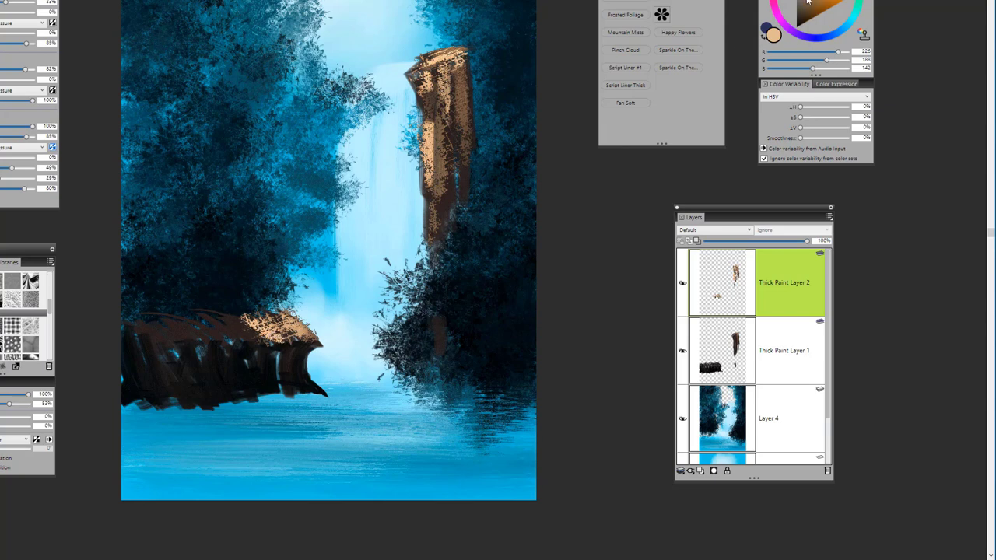
drag(808, 2, 814, 5)
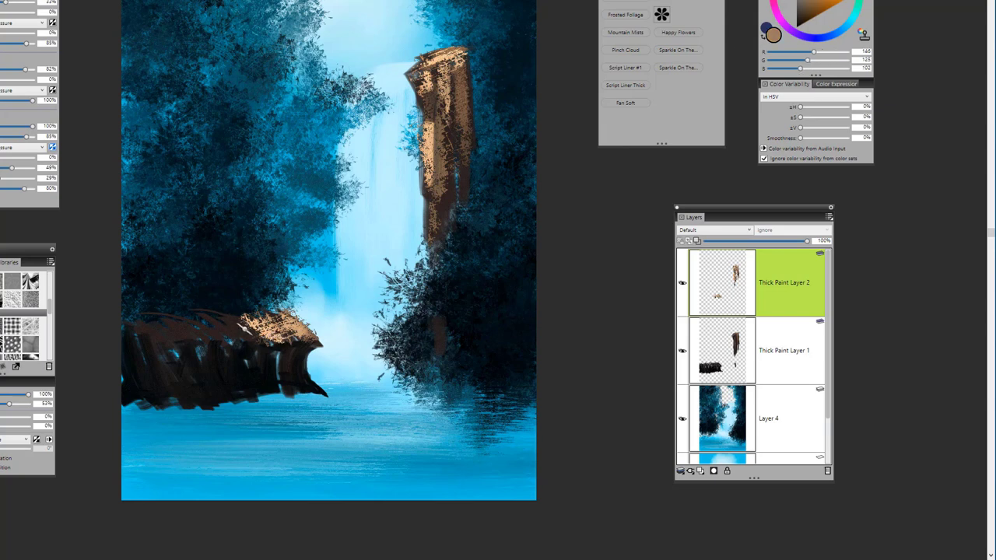
drag(247, 325, 271, 332)
mouse_move(226, 321)
mouse_down()
mouse_move(257, 341)
mouse_move(243, 320)
mouse_up()
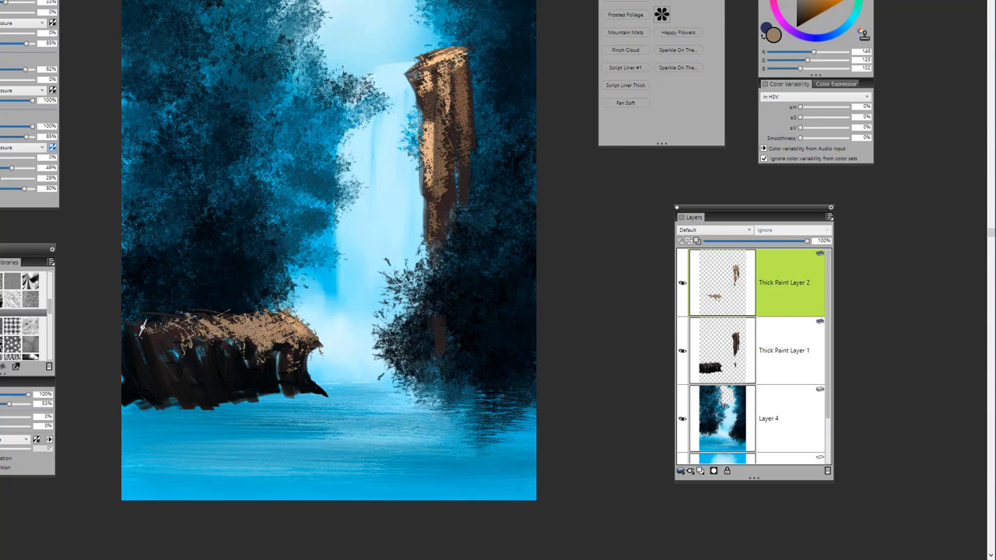
Shade the back of the left ledge's top and the cliff's front with a dark color sampled above the ledge
alt+click(194, 308)
mouse_move(197, 309)
mouse_down()
mouse_move(201, 325)
mouse_move(154, 313)
mouse_up()
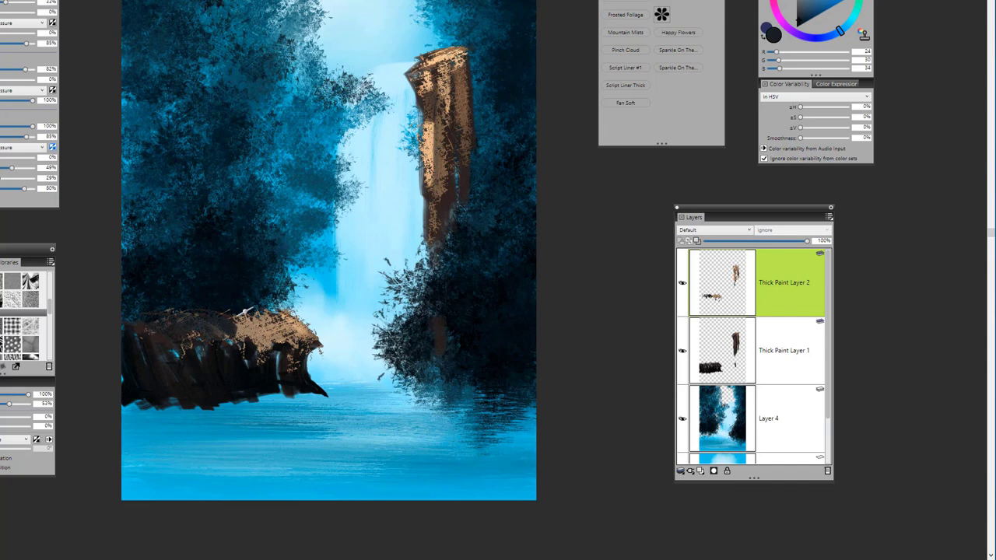
drag(246, 310, 257, 314)
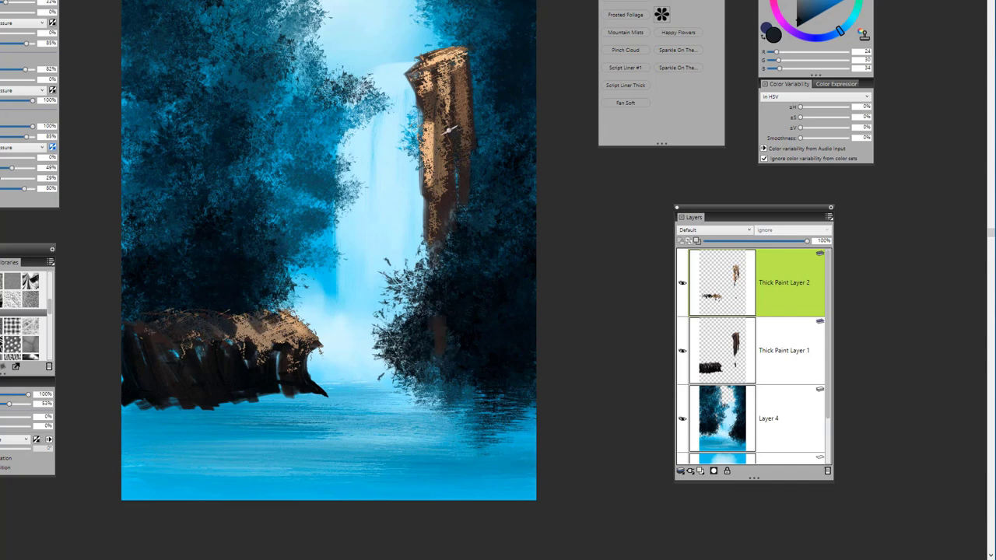
drag(449, 69, 446, 182)
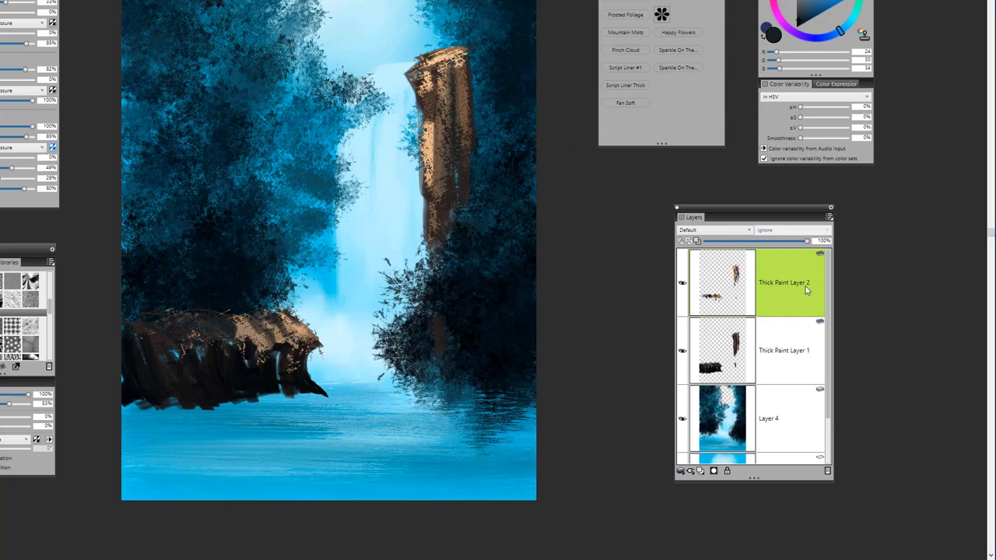
Merge Thick Paint Layer 1, Thick Paint Layer 2 and Layer 4 into a single layer
shift+click(783, 355)
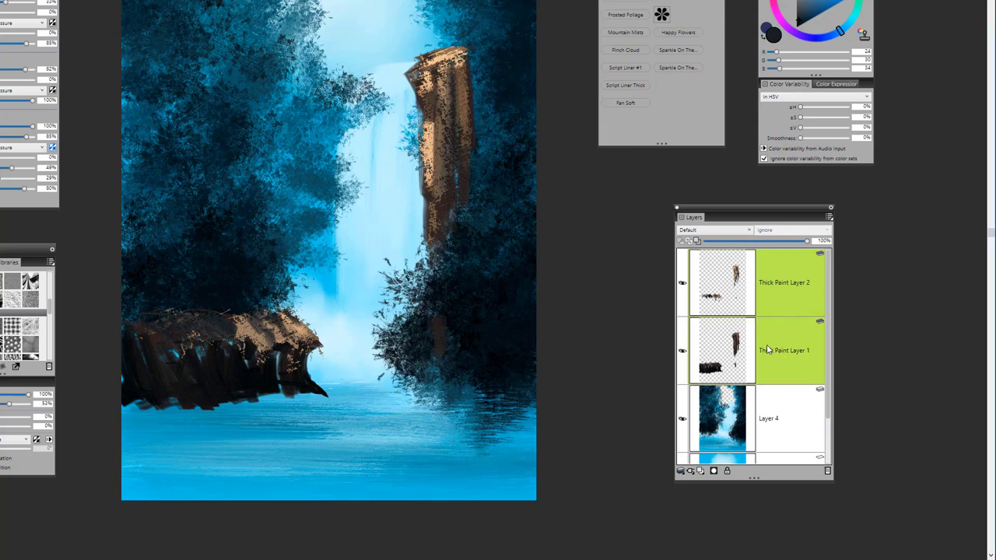
key(ctrl+e)
click(794, 292)
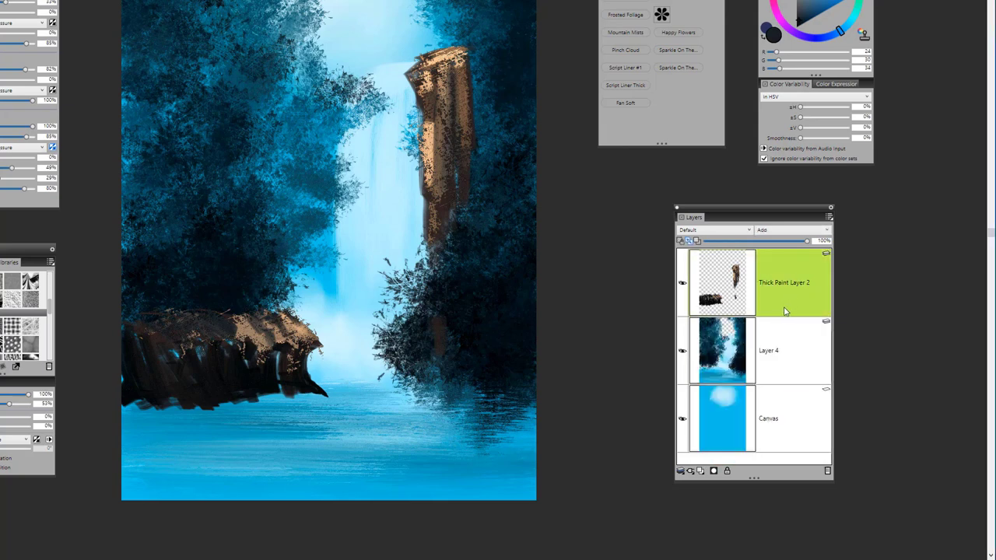
shift+click(785, 359)
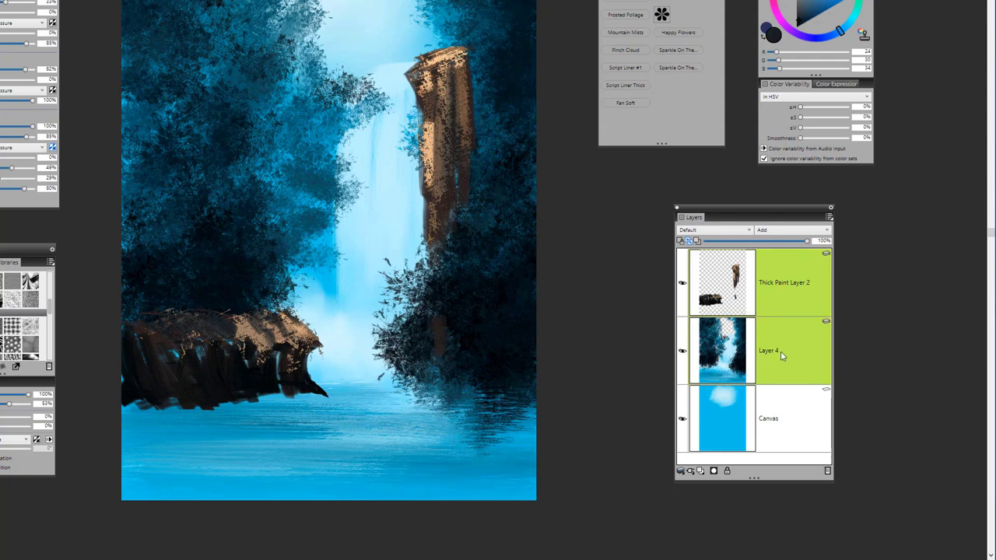
key(ctrl+e)
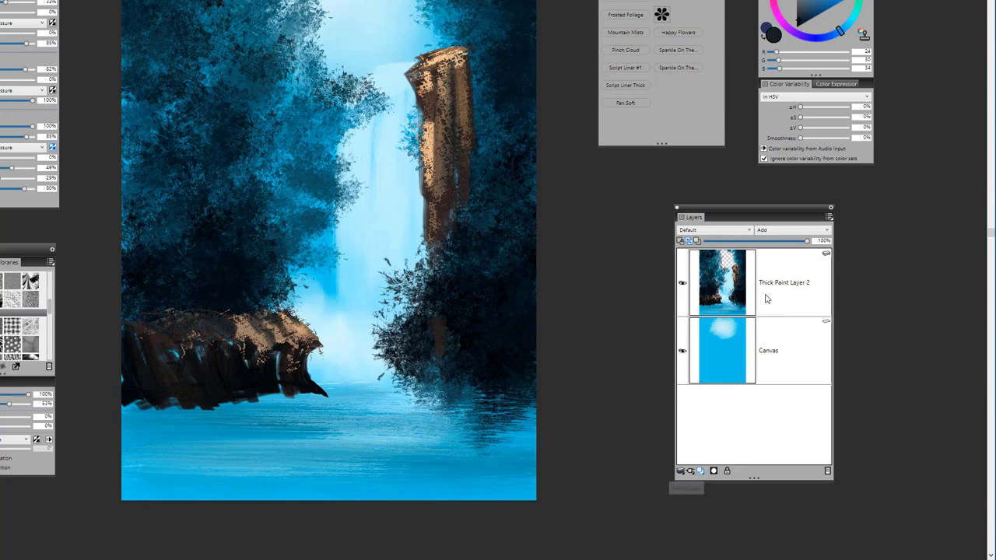
Add a new layer, soften the left ledge's base into the water and break up its waterline with Sparkle On The Water
click(691, 472)
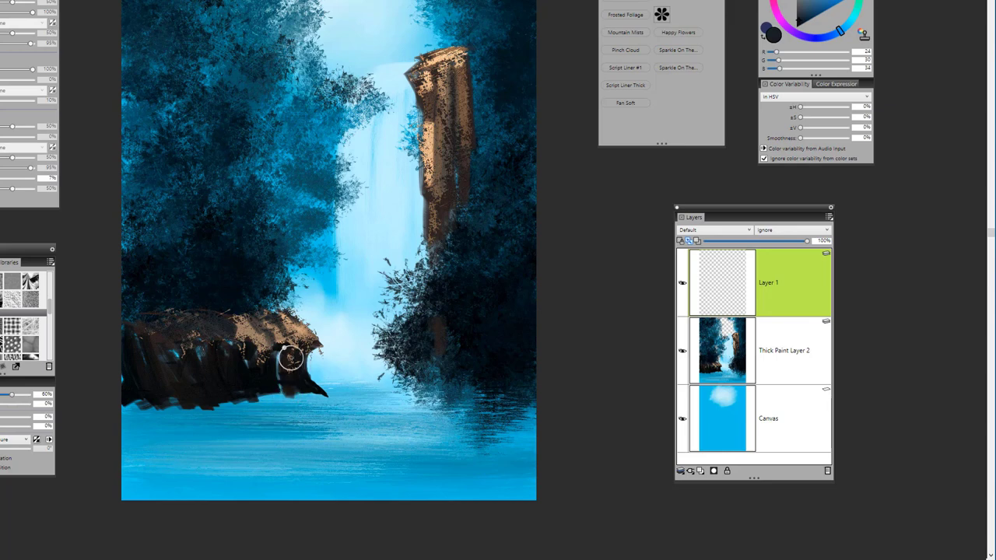
mouse_move(282, 390)
mouse_down()
mouse_move(317, 399)
mouse_move(255, 399)
mouse_move(294, 400)
mouse_move(290, 378)
mouse_move(314, 401)
mouse_move(233, 394)
mouse_move(216, 410)
mouse_move(202, 393)
mouse_move(193, 404)
mouse_move(159, 398)
mouse_move(294, 394)
mouse_move(269, 382)
mouse_up()
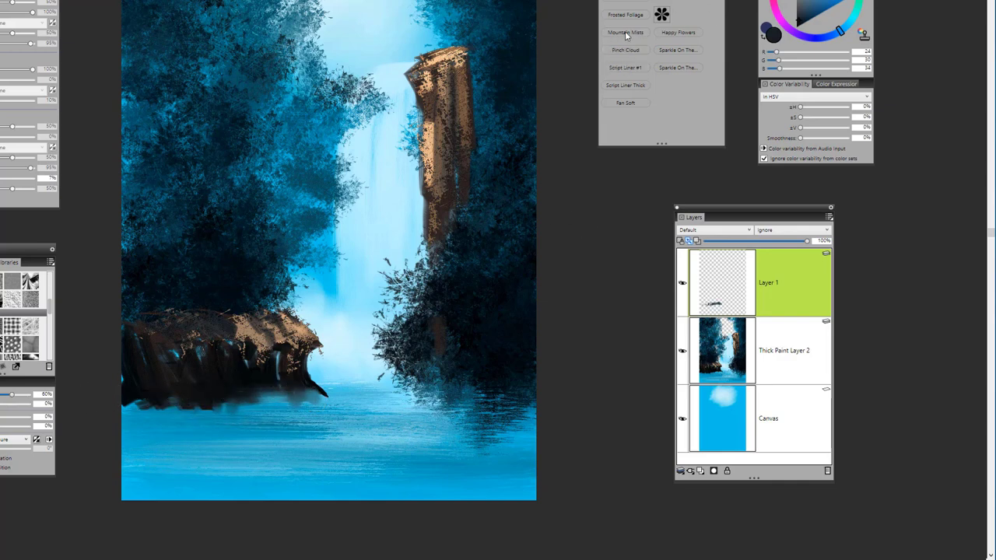
click(677, 68)
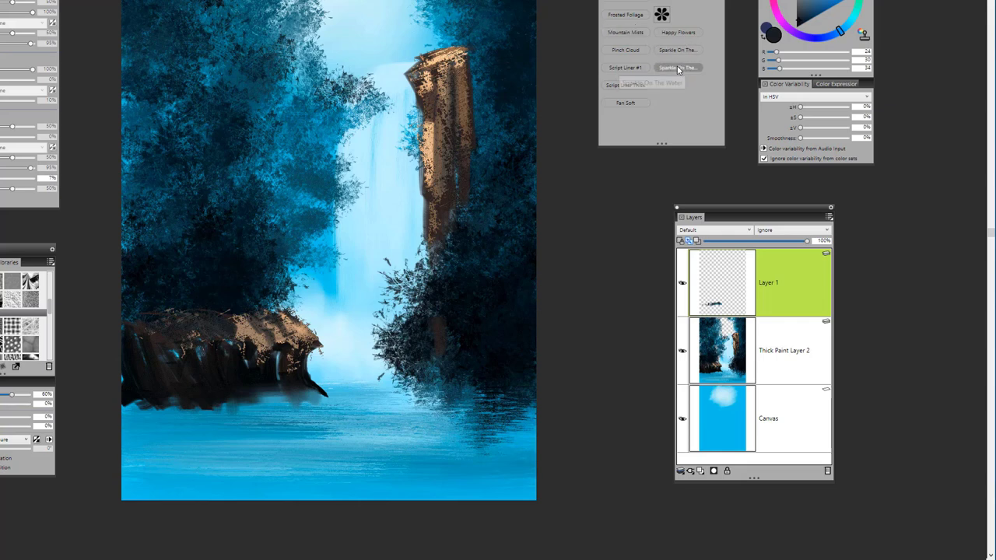
mouse_move(251, 394)
mouse_down()
mouse_move(229, 416)
mouse_move(217, 396)
mouse_move(207, 421)
mouse_move(195, 405)
mouse_move(189, 428)
mouse_move(171, 404)
mouse_move(167, 426)
mouse_move(153, 401)
mouse_move(155, 430)
mouse_up()
alt+click(273, 403)
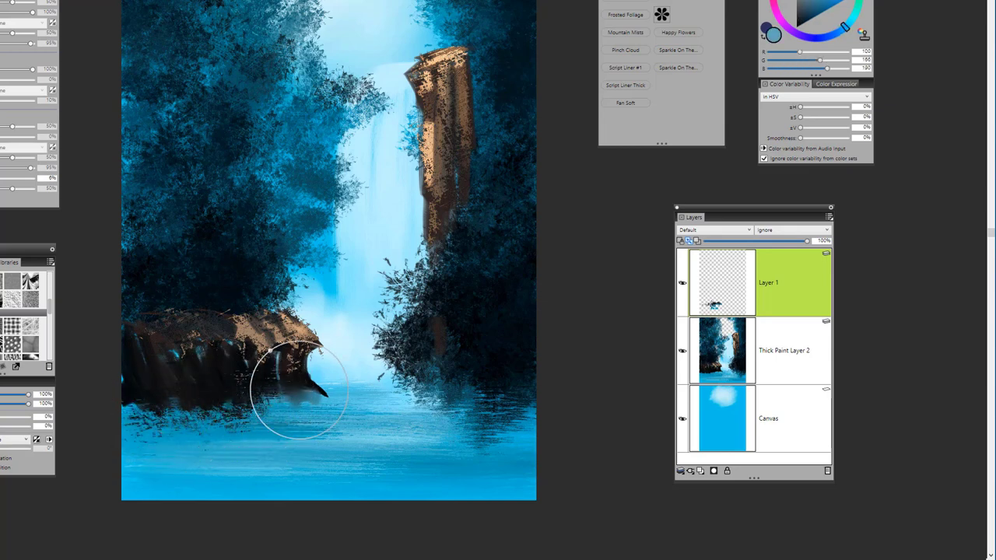
mouse_move(298, 388)
mouse_down()
mouse_move(295, 407)
mouse_move(289, 396)
mouse_up()
Paint blue water sampled from the pool over the ledge's reflection, the foreground and the area below the opposite foliage
alt+click(338, 420)
mouse_move(358, 416)
mouse_down()
mouse_move(271, 425)
mouse_move(313, 428)
mouse_move(330, 415)
mouse_up()
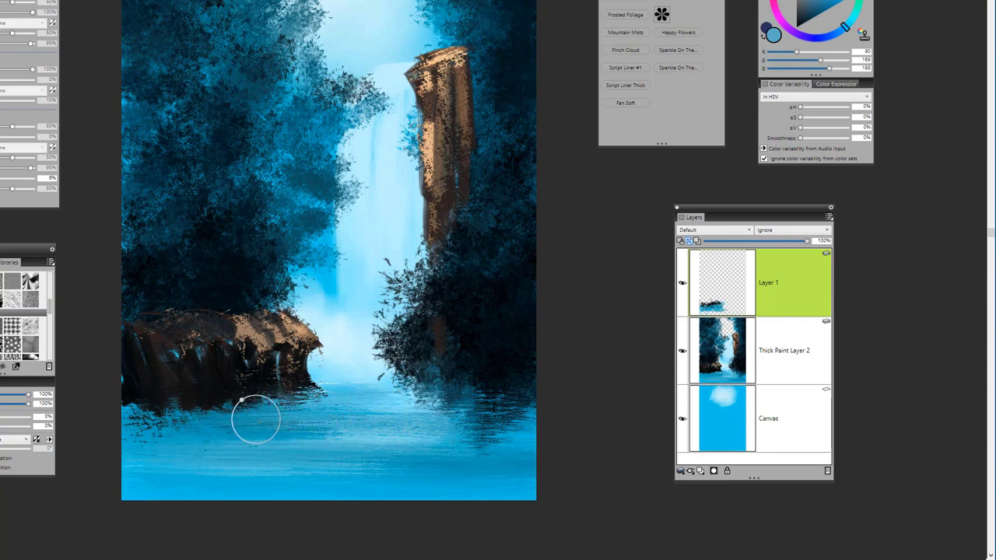
mouse_move(256, 420)
mouse_down()
mouse_move(216, 416)
mouse_move(364, 403)
mouse_move(287, 400)
mouse_move(364, 405)
mouse_move(316, 418)
mouse_move(122, 419)
mouse_move(225, 404)
mouse_move(219, 444)
mouse_move(209, 397)
mouse_move(200, 467)
mouse_move(182, 390)
mouse_move(182, 446)
mouse_up()
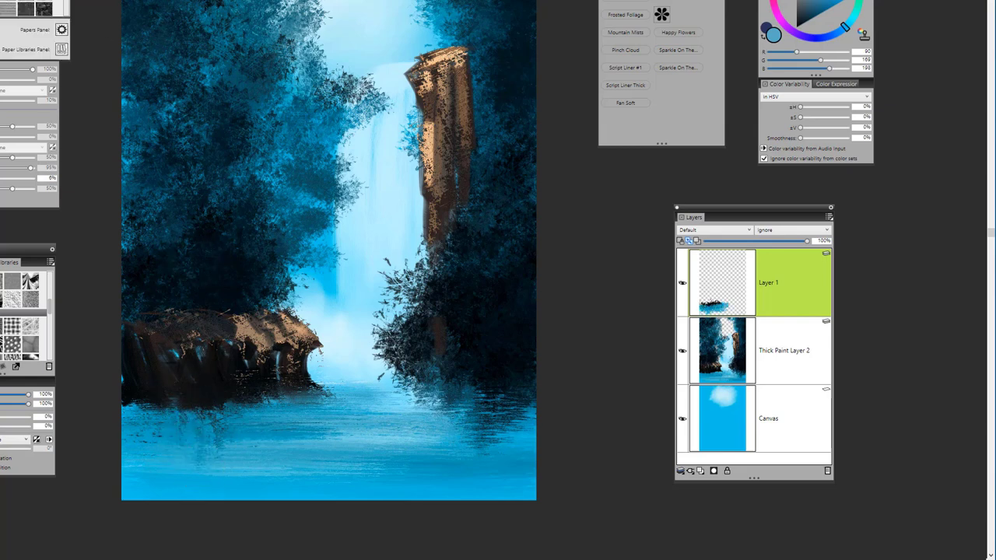
mouse_move(182, 444)
mouse_down()
mouse_move(195, 416)
mouse_move(199, 437)
mouse_move(209, 402)
mouse_move(219, 425)
mouse_move(229, 395)
mouse_up()
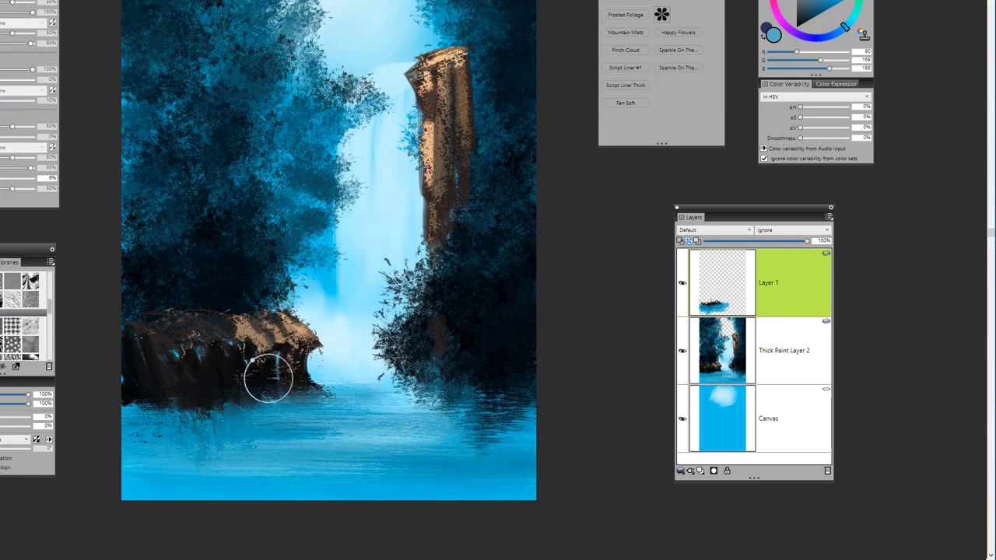
mouse_move(298, 442)
mouse_down()
mouse_move(254, 428)
mouse_move(186, 444)
mouse_move(158, 420)
mouse_move(120, 416)
mouse_move(368, 411)
mouse_move(189, 410)
mouse_move(314, 395)
mouse_move(140, 402)
mouse_move(252, 369)
mouse_move(189, 413)
mouse_move(154, 417)
mouse_move(142, 366)
mouse_move(131, 428)
mouse_move(131, 384)
mouse_move(135, 440)
mouse_move(186, 363)
mouse_move(187, 416)
mouse_move(207, 399)
mouse_move(208, 443)
mouse_move(204, 421)
mouse_move(223, 381)
mouse_move(265, 477)
mouse_up()
drag(504, 395, 504, 451)
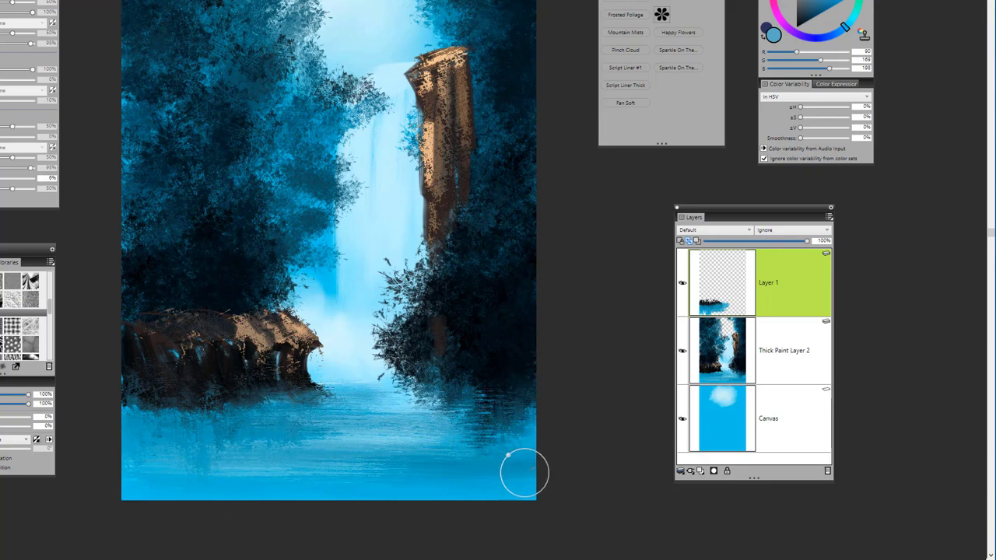
click(312, 437)
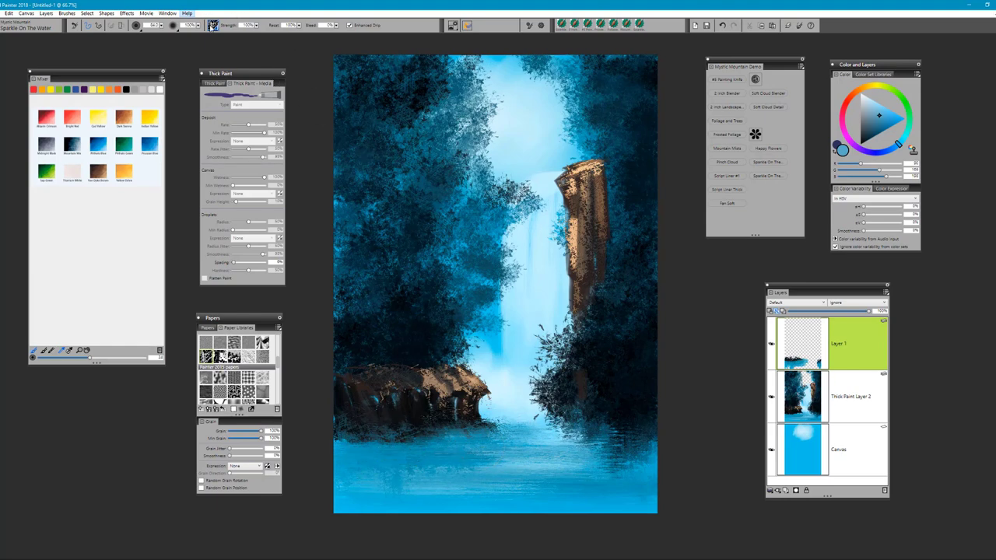
Choose another paper texture and brush horizontal blue ripples across the pool and along the left ledge's waterline
click(212, 25)
click(218, 47)
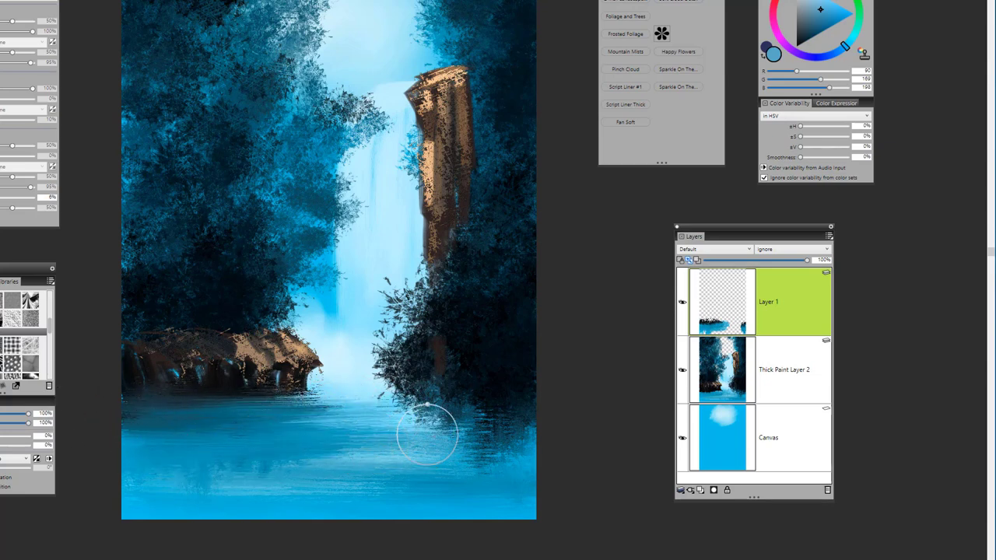
mouse_move(427, 434)
mouse_down()
mouse_move(251, 416)
mouse_move(357, 403)
mouse_move(164, 402)
mouse_up()
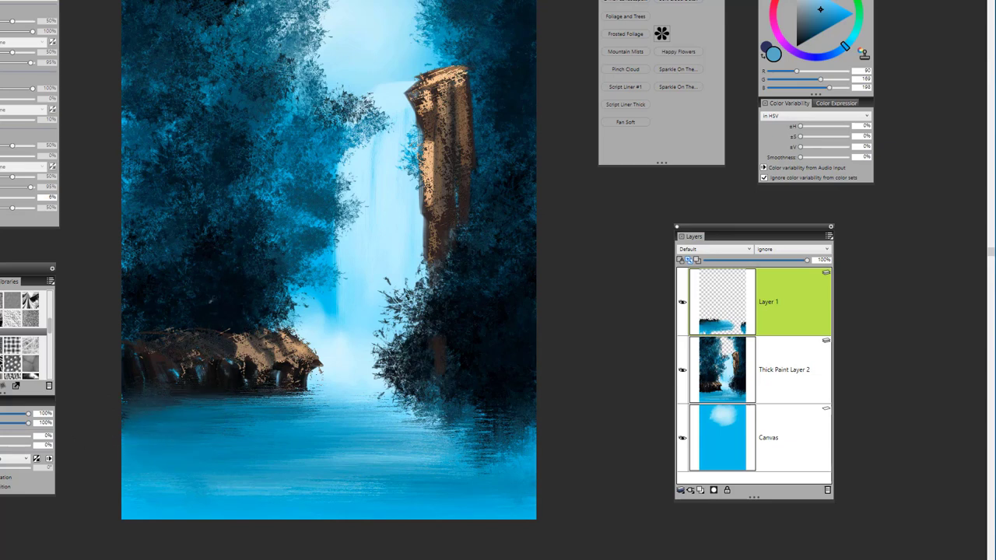
Paint dark rippled reflections into both sides of the pool with a near-black blue sampled from the left trees
alt+click(215, 298)
mouse_move(117, 422)
mouse_down()
mouse_move(249, 413)
mouse_move(119, 415)
mouse_move(211, 418)
mouse_up()
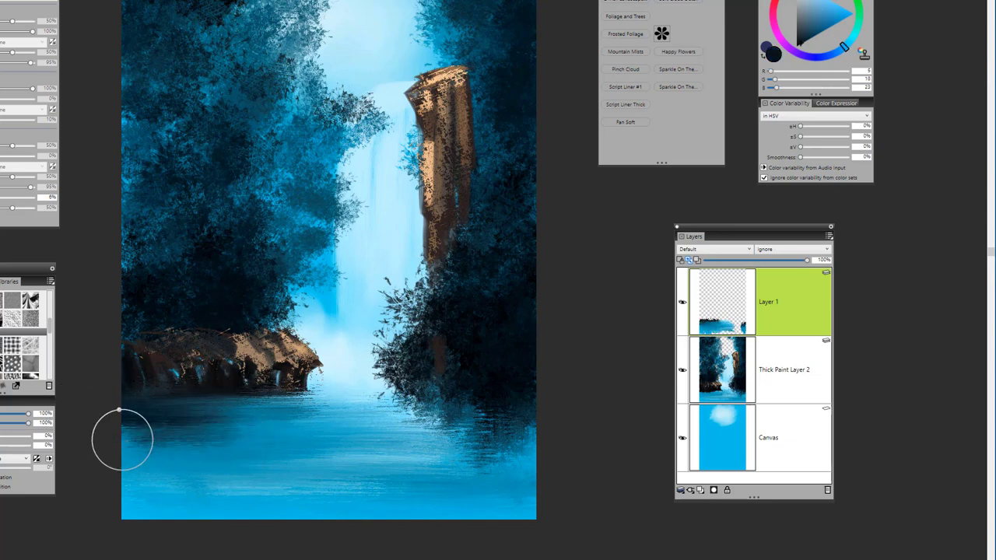
mouse_move(122, 440)
mouse_down()
mouse_move(322, 478)
mouse_move(239, 502)
mouse_move(131, 509)
mouse_move(187, 484)
mouse_move(549, 505)
mouse_move(436, 506)
mouse_move(542, 472)
mouse_move(500, 451)
mouse_move(470, 507)
mouse_move(527, 509)
mouse_move(378, 471)
mouse_move(514, 451)
mouse_move(351, 456)
mouse_move(487, 466)
mouse_move(458, 499)
mouse_move(185, 493)
mouse_move(104, 471)
mouse_move(469, 511)
mouse_move(573, 508)
mouse_move(499, 471)
mouse_move(511, 446)
mouse_move(550, 431)
mouse_move(249, 396)
mouse_move(81, 406)
mouse_move(226, 386)
mouse_move(69, 394)
mouse_up()
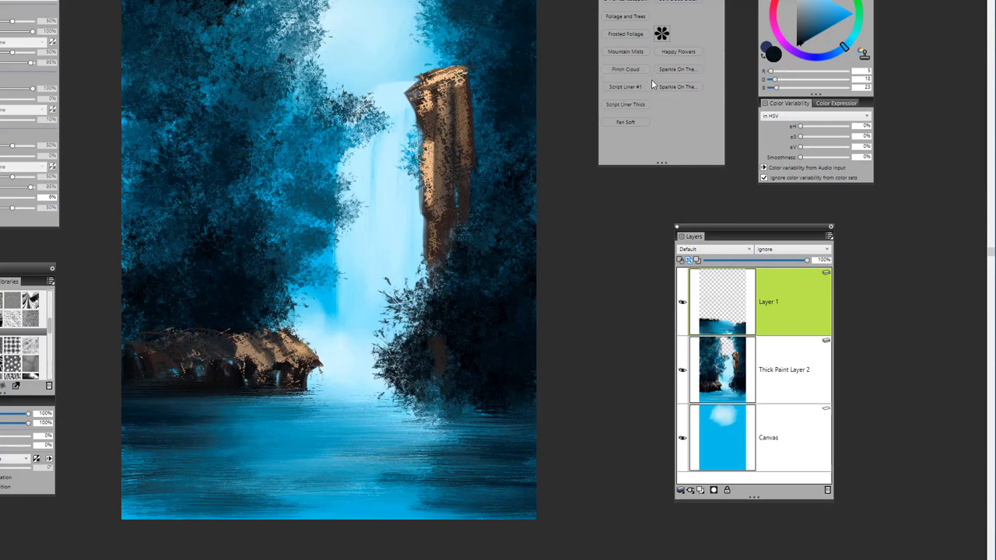
Start an orange bush at the waterline beneath the cliff using Frosted Foliage, the Yellow Ochre swatch and sampled dark shading
click(627, 33)
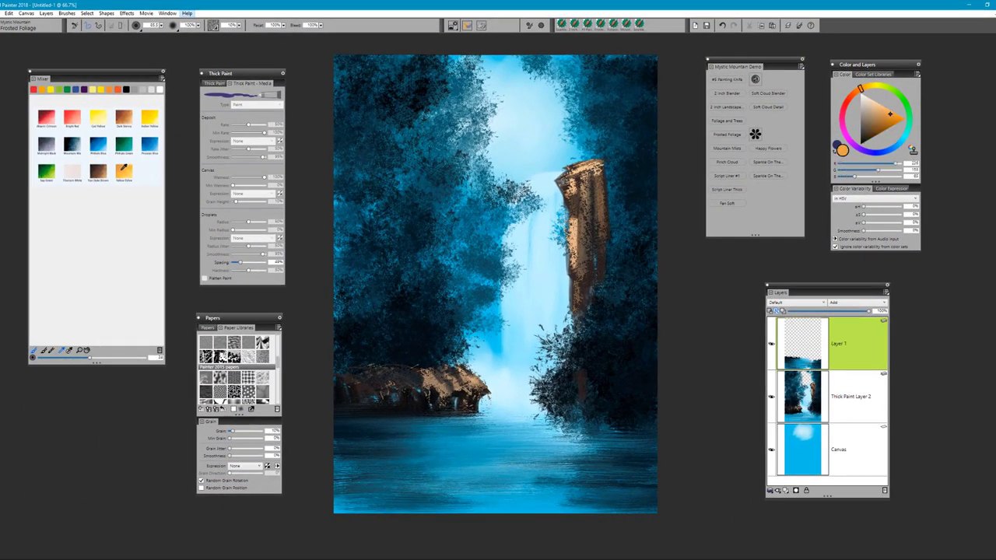
drag(618, 364, 696, 292)
mouse_move(542, 395)
mouse_down()
mouse_move(554, 389)
mouse_move(581, 392)
mouse_move(577, 408)
mouse_move(566, 374)
mouse_up()
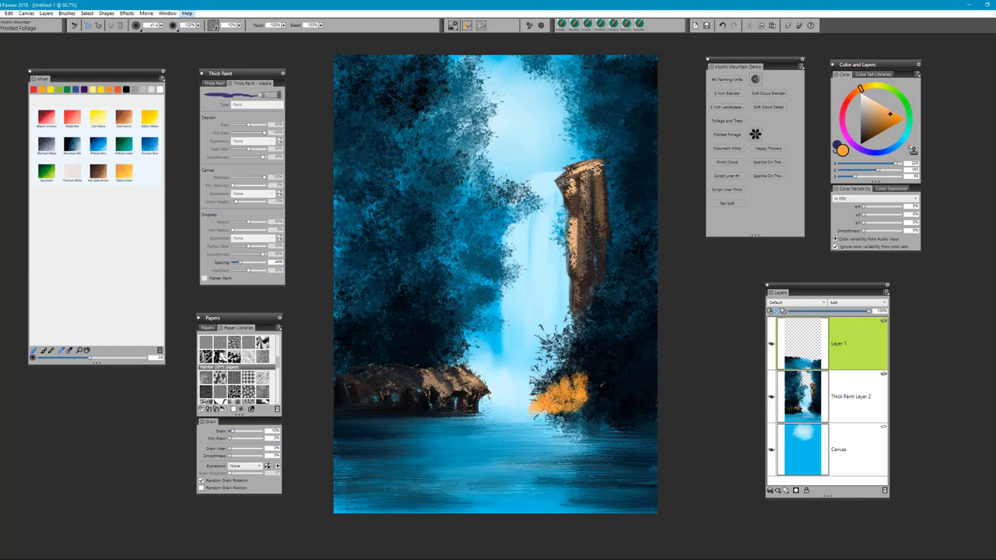
alt+click(593, 383)
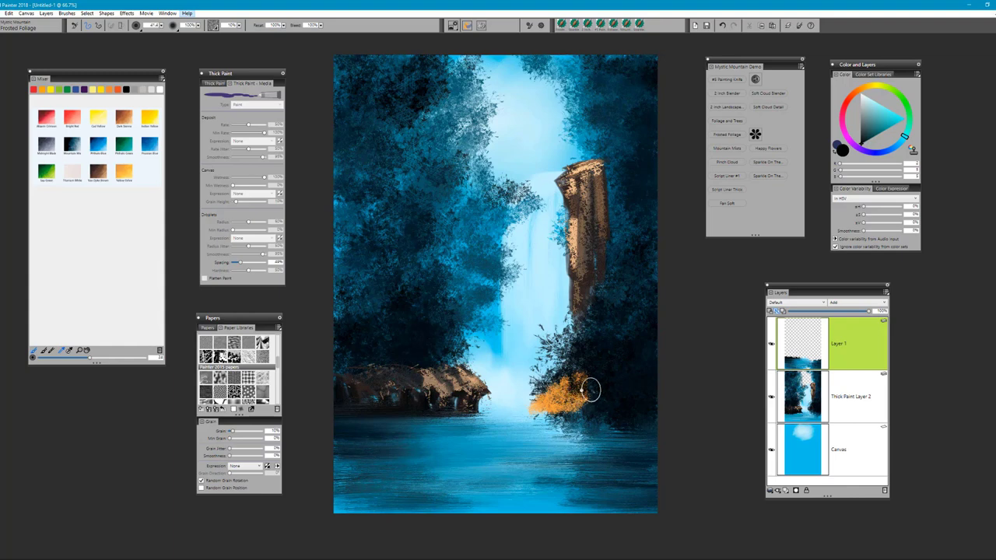
alt+click(582, 386)
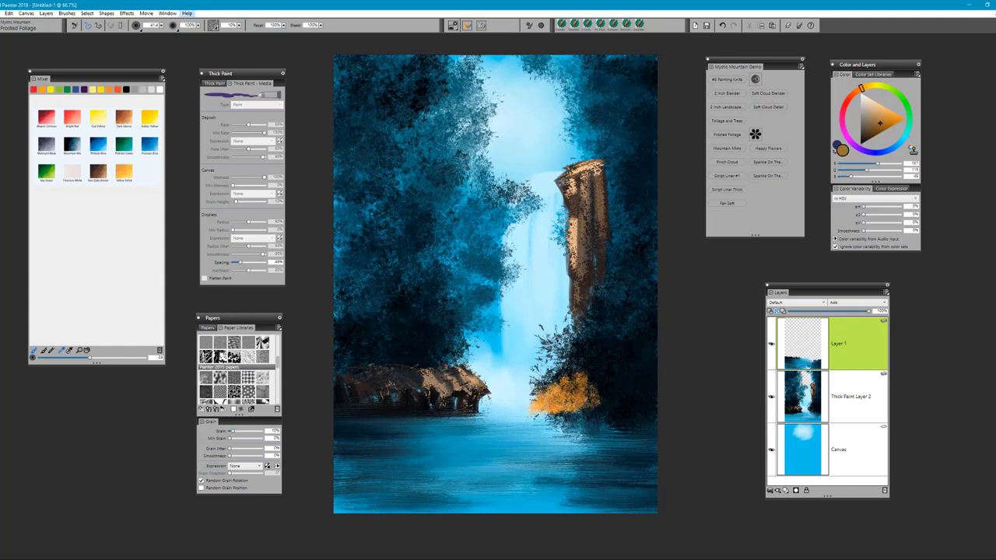
Enlarge the brush and extend the bush to the canvas edge with sampled darker ochre foliage and dark shading
mouse_move(614, 400)
ctrl+alt+mouse_down()
mouse_move(598, 375)
mouse_move(611, 363)
mouse_move(588, 363)
mouse_move(659, 380)
mouse_move(630, 385)
mouse_move(631, 377)
mouse_move(651, 380)
mouse_move(617, 403)
mouse_move(631, 384)
mouse_move(652, 389)
mouse_move(636, 403)
mouse_move(653, 394)
mouse_move(628, 413)
mouse_move(627, 402)
mouse_move(641, 400)
mouse_move(604, 409)
mouse_move(615, 391)
mouse_move(642, 392)
mouse_move(548, 413)
mouse_move(610, 414)
mouse_move(554, 413)
mouse_move(591, 396)
mouse_move(656, 408)
mouse_move(643, 387)
mouse_move(669, 388)
ctrl+alt+mouse_up()
click(588, 352)
click(606, 386)
alt+click(629, 403)
alt+click(611, 379)
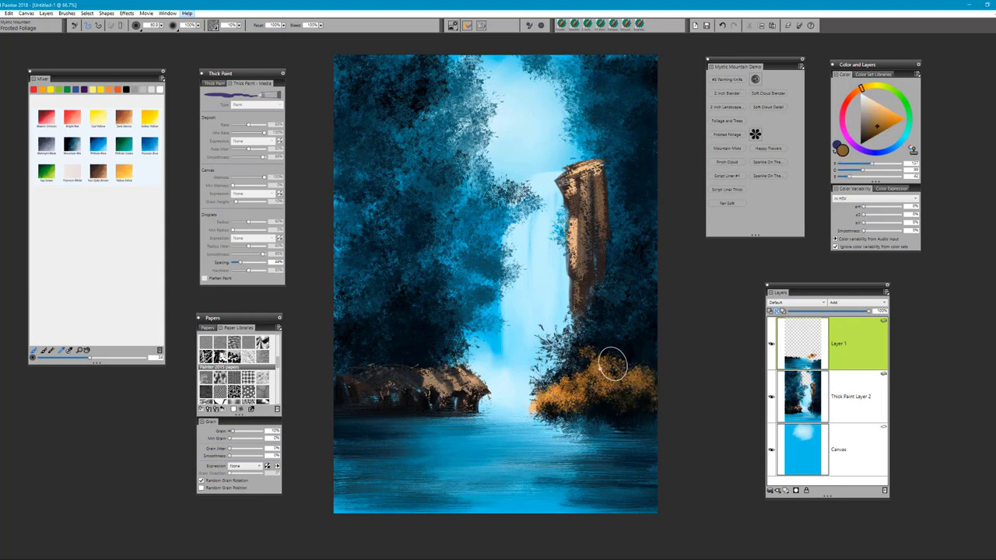
mouse_move(612, 364)
mouse_down()
mouse_move(572, 373)
mouse_move(624, 371)
mouse_move(660, 384)
mouse_up()
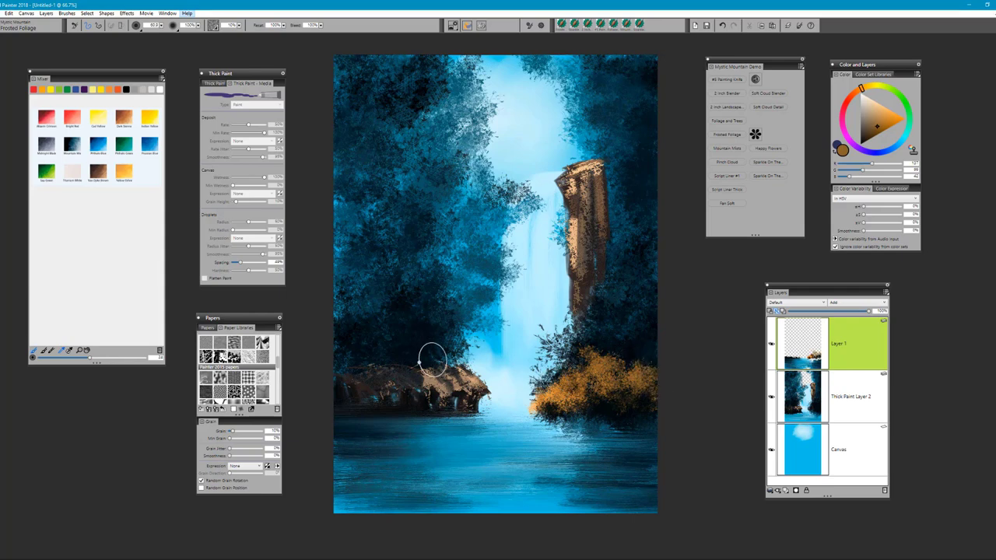
Paint an ochre bush in the left foreground, enlarging the brush for its lower mass, and extend the right bush down over the water
mouse_move(433, 360)
mouse_down()
mouse_move(436, 349)
mouse_move(454, 358)
mouse_up()
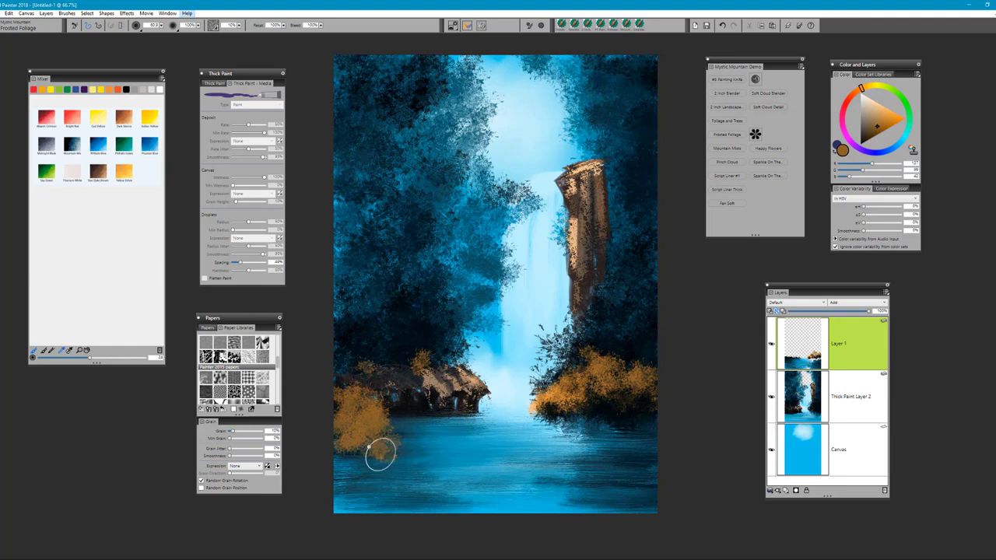
drag(380, 455, 379, 469)
ctrl+alt+drag(396, 433, 420, 433)
mouse_move(348, 436)
mouse_down()
mouse_move(378, 448)
mouse_move(342, 469)
mouse_move(348, 452)
mouse_move(386, 458)
mouse_move(392, 473)
mouse_move(417, 465)
mouse_move(388, 484)
mouse_move(360, 470)
mouse_move(350, 477)
mouse_move(379, 481)
mouse_up()
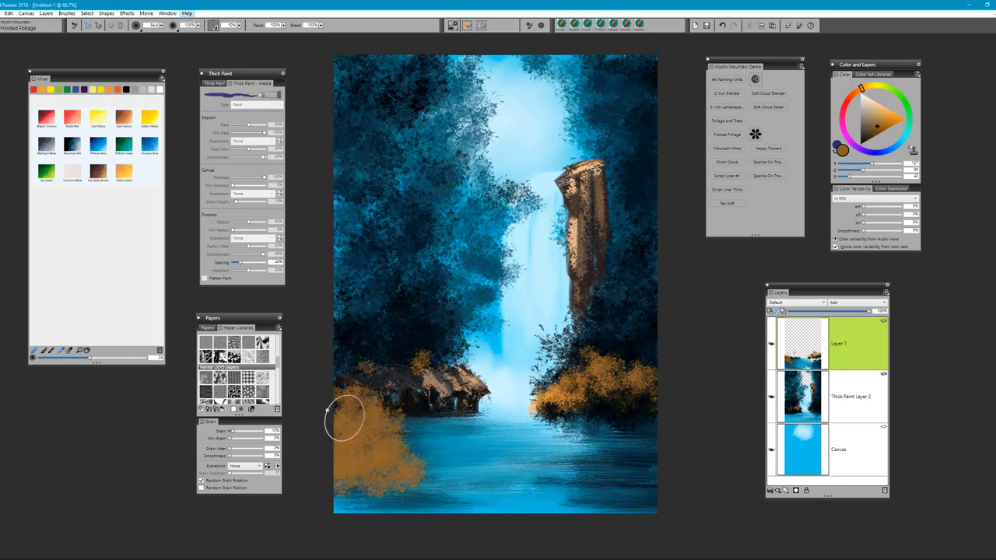
mouse_move(344, 419)
mouse_down()
mouse_move(364, 383)
mouse_move(373, 395)
mouse_move(339, 379)
mouse_move(388, 390)
mouse_move(366, 398)
mouse_move(381, 377)
mouse_move(424, 377)
mouse_move(365, 383)
mouse_move(401, 393)
mouse_move(373, 428)
mouse_move(347, 421)
mouse_move(368, 401)
mouse_move(394, 399)
mouse_move(388, 430)
mouse_move(379, 429)
mouse_move(415, 443)
mouse_up()
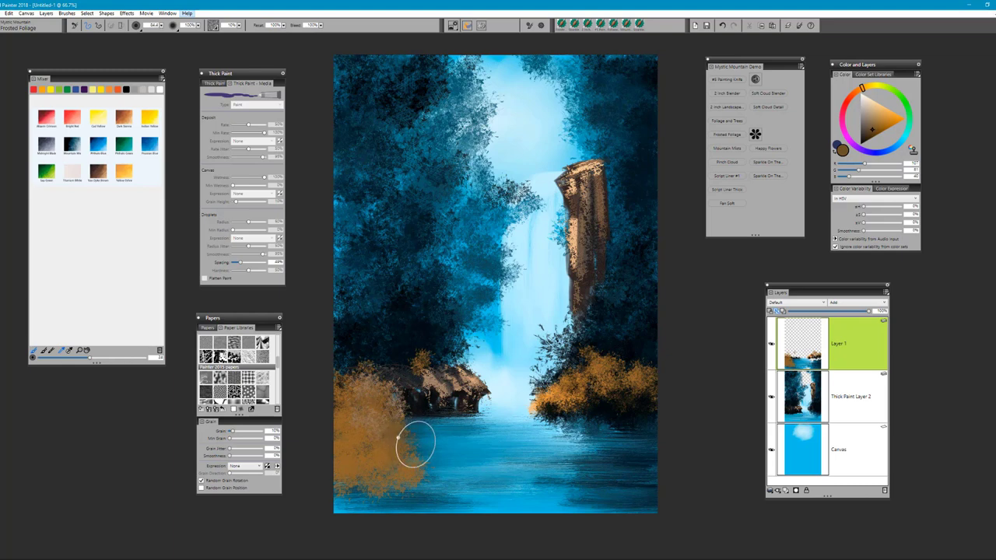
mouse_move(629, 405)
mouse_down()
mouse_move(622, 399)
mouse_move(667, 412)
mouse_move(656, 409)
mouse_move(638, 428)
mouse_move(613, 413)
mouse_move(658, 447)
mouse_move(676, 441)
mouse_move(622, 431)
mouse_move(630, 416)
mouse_up()
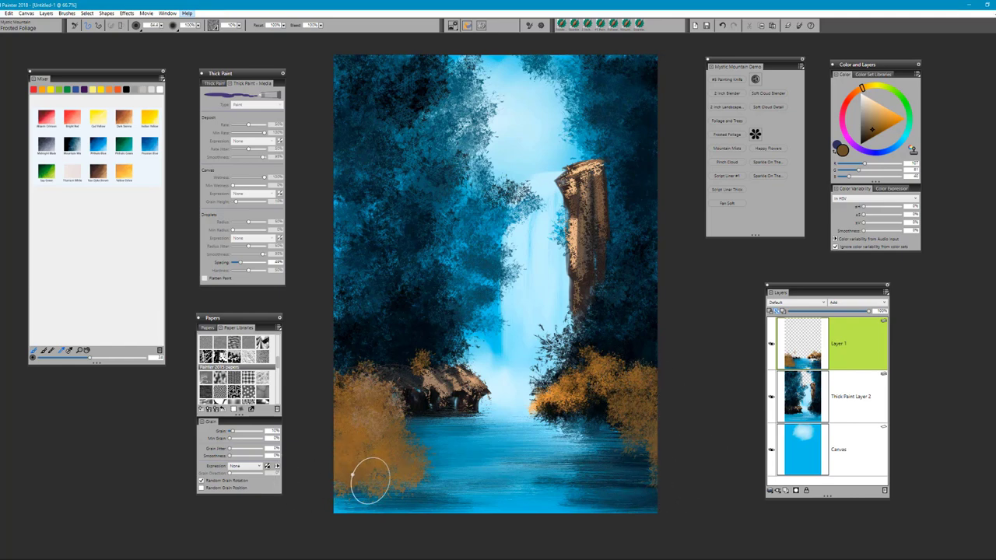
Highlight the upper parts of both foreground bushes with a lighter, more saturated orange
click(881, 120)
mouse_move(406, 410)
mouse_down()
mouse_move(375, 387)
mouse_move(404, 390)
mouse_move(395, 406)
mouse_move(359, 374)
mouse_move(375, 371)
mouse_move(400, 395)
mouse_move(364, 411)
mouse_move(397, 412)
mouse_move(408, 463)
mouse_up()
mouse_move(576, 381)
mouse_down()
mouse_move(621, 397)
mouse_move(583, 379)
mouse_move(550, 402)
mouse_move(587, 371)
mouse_move(618, 400)
mouse_up()
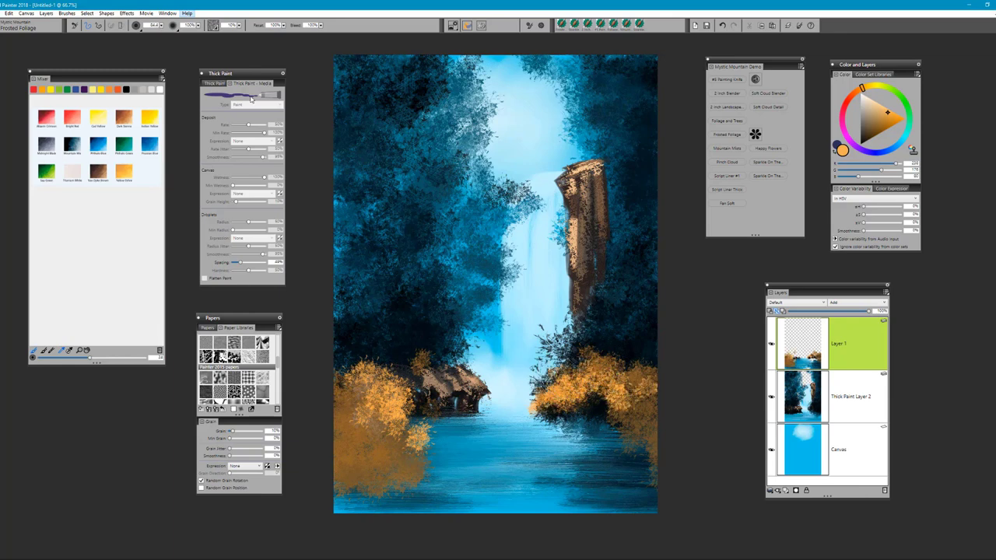
Add muted teal-green foliage using the green swatch above and over the right bush, along the canvas edge
click(126, 141)
drag(623, 406, 639, 395)
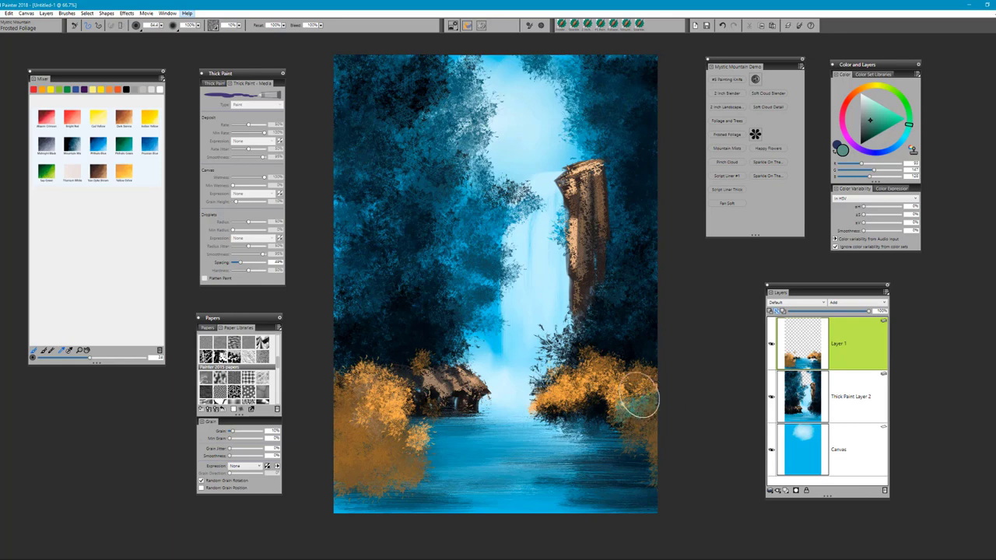
mouse_move(633, 354)
mouse_down()
mouse_move(653, 377)
mouse_move(627, 336)
mouse_move(617, 339)
mouse_move(649, 346)
mouse_move(609, 337)
mouse_move(622, 344)
mouse_move(658, 328)
mouse_up()
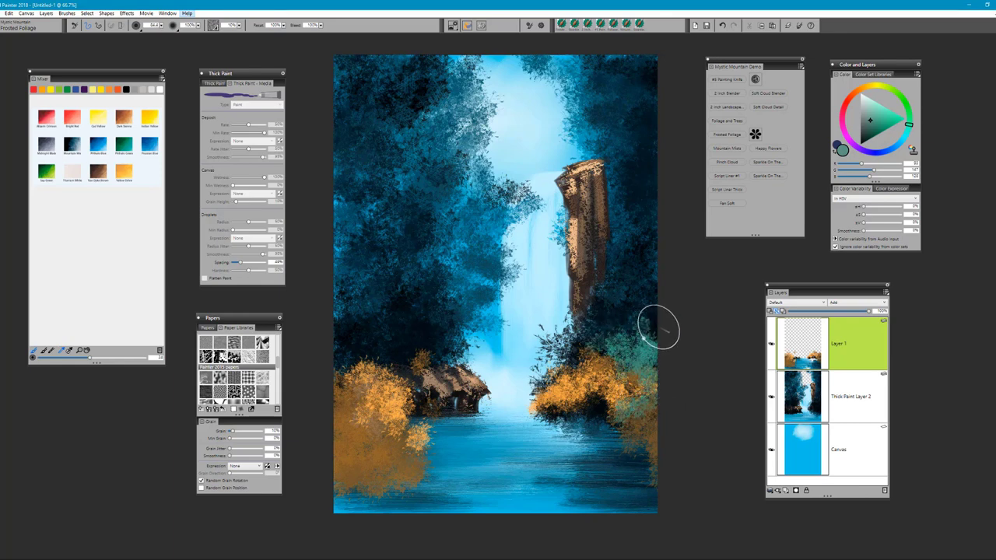
drag(667, 392, 654, 436)
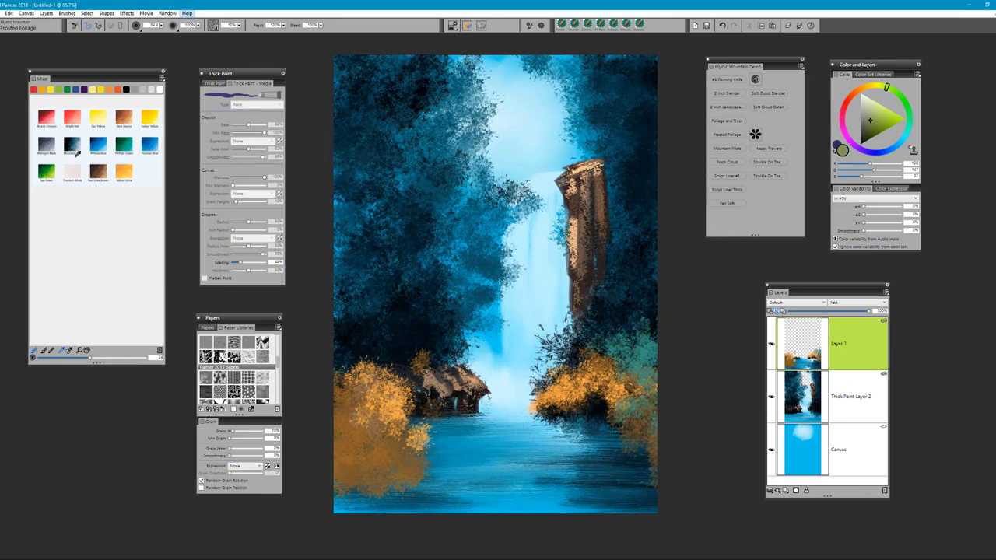
Paint muted olive-green foliage into the trees above the left ledge and around the cliff on the right
drag(48, 164, 52, 170)
mouse_move(368, 313)
mouse_down()
mouse_move(362, 337)
mouse_move(408, 354)
mouse_move(342, 354)
mouse_move(426, 343)
mouse_move(414, 353)
mouse_move(415, 326)
mouse_move(435, 349)
mouse_up()
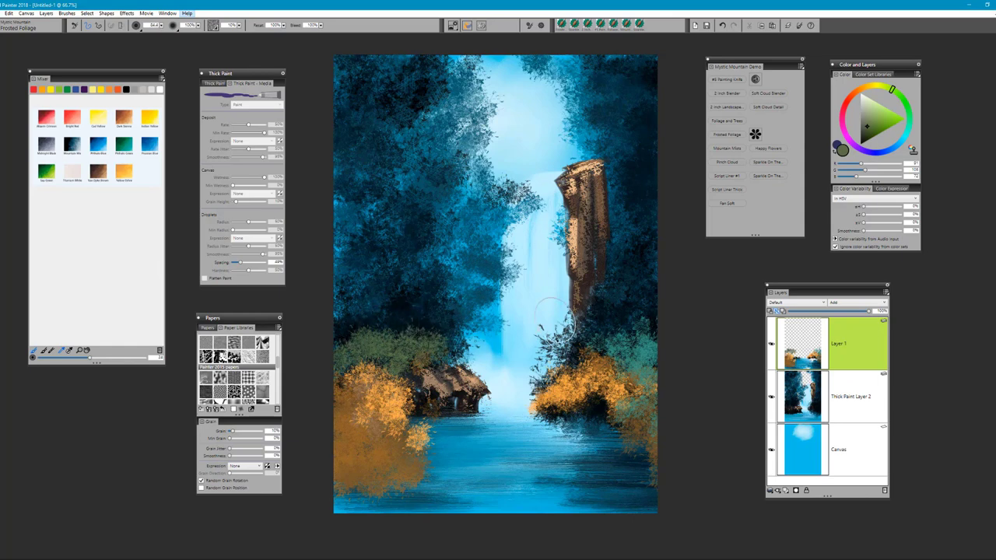
mouse_move(604, 345)
mouse_down()
mouse_move(669, 347)
mouse_move(684, 332)
mouse_move(613, 368)
mouse_move(642, 319)
mouse_move(657, 335)
mouse_move(581, 352)
mouse_move(627, 352)
mouse_move(610, 382)
mouse_move(645, 382)
mouse_move(664, 424)
mouse_move(656, 446)
mouse_move(619, 393)
mouse_move(627, 385)
mouse_move(608, 392)
mouse_move(591, 359)
mouse_up()
mouse_move(641, 341)
mouse_down()
mouse_move(621, 307)
mouse_move(650, 316)
mouse_move(606, 325)
mouse_move(653, 327)
mouse_up()
mouse_move(638, 270)
mouse_down()
mouse_move(619, 221)
mouse_move(638, 233)
mouse_move(618, 232)
mouse_move(648, 220)
mouse_move(608, 280)
mouse_move(642, 280)
mouse_move(627, 278)
mouse_move(616, 297)
mouse_move(658, 292)
mouse_move(614, 294)
mouse_move(592, 314)
mouse_move(629, 311)
mouse_move(581, 293)
mouse_move(640, 286)
mouse_move(661, 265)
mouse_move(643, 212)
mouse_up()
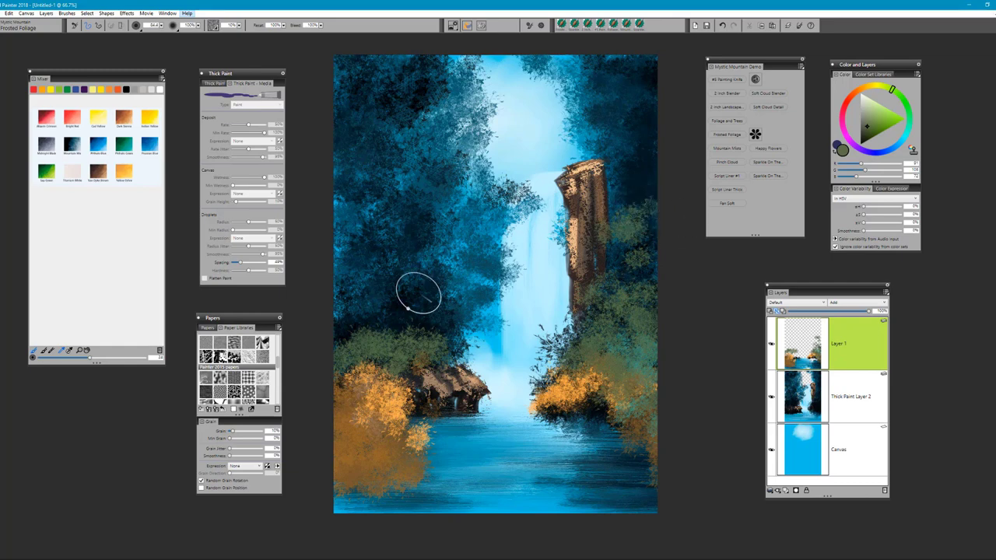
mouse_move(415, 289)
mouse_down()
mouse_move(389, 306)
mouse_move(452, 319)
mouse_move(410, 329)
mouse_move(383, 280)
mouse_move(357, 288)
mouse_move(385, 271)
mouse_move(435, 289)
mouse_move(399, 268)
mouse_move(436, 218)
mouse_move(450, 230)
mouse_move(445, 253)
mouse_move(380, 247)
mouse_up()
drag(593, 277, 620, 307)
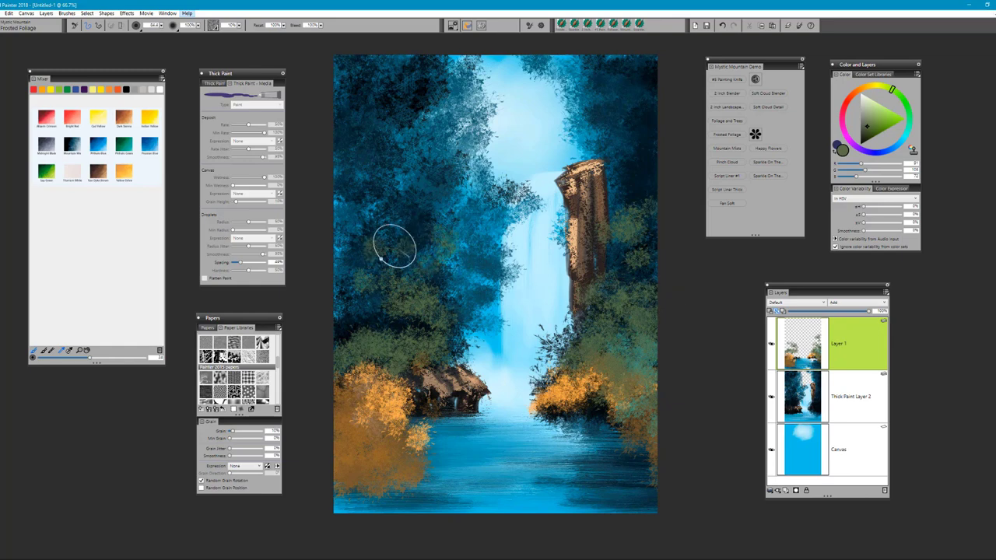
click(392, 247)
mouse_move(646, 257)
mouse_down()
mouse_move(578, 286)
mouse_move(597, 300)
mouse_move(629, 259)
mouse_move(665, 283)
mouse_move(637, 323)
mouse_move(660, 320)
mouse_move(633, 350)
mouse_up()
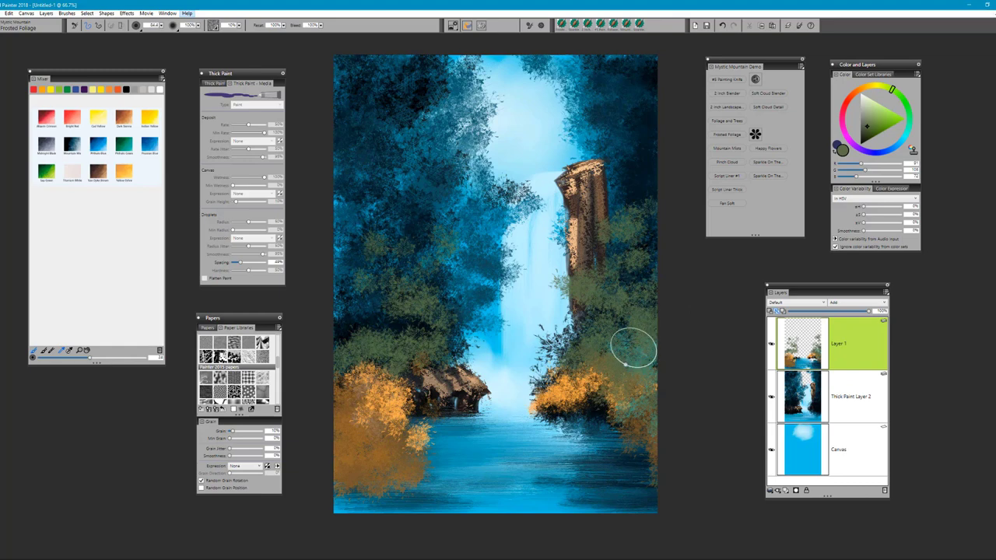
Shade both foreground bushes with dark brown, and renew the orange highlights on the right bush with sampled ochre
drag(389, 387, 372, 414)
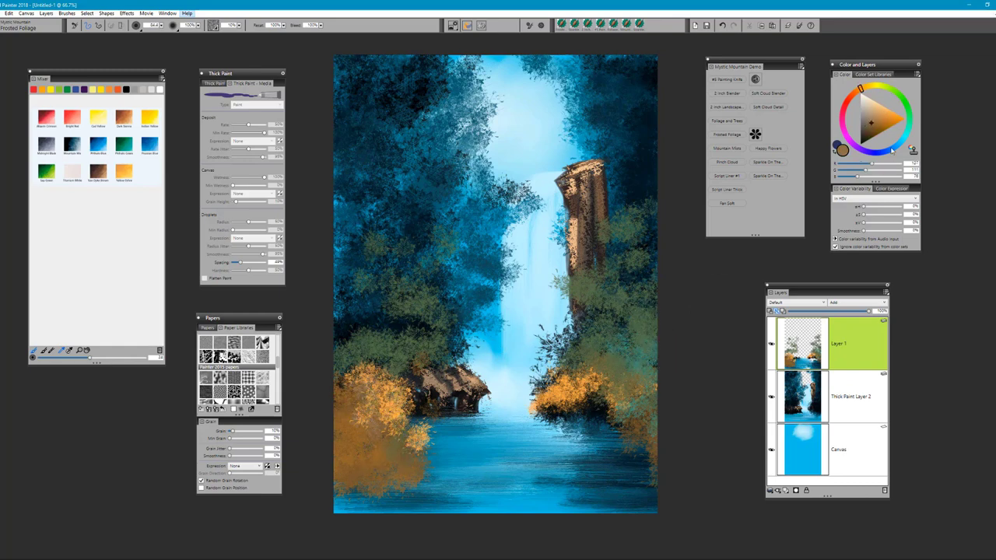
mouse_move(379, 379)
mouse_down()
mouse_move(334, 427)
mouse_move(345, 400)
mouse_move(367, 396)
mouse_move(375, 431)
mouse_move(391, 442)
mouse_move(375, 438)
mouse_move(403, 468)
mouse_move(360, 473)
mouse_up()
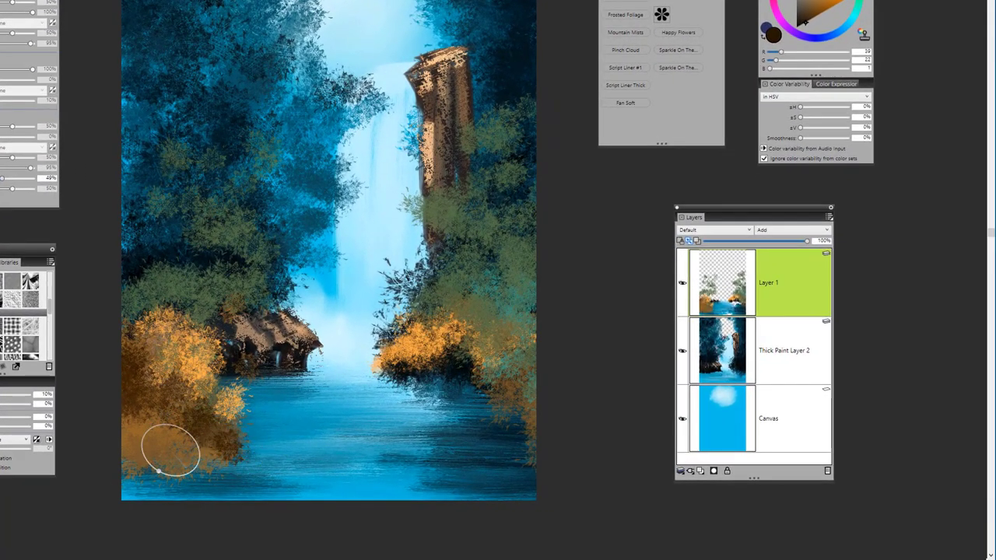
mouse_move(170, 450)
mouse_down()
mouse_move(142, 425)
mouse_move(193, 430)
mouse_move(151, 417)
mouse_move(158, 370)
mouse_move(246, 427)
mouse_move(214, 380)
mouse_move(213, 402)
mouse_move(111, 439)
mouse_move(230, 449)
mouse_move(148, 435)
mouse_move(137, 418)
mouse_move(161, 374)
mouse_move(137, 366)
mouse_move(195, 433)
mouse_up()
mouse_move(538, 409)
mouse_down()
mouse_move(501, 368)
mouse_move(464, 376)
mouse_move(530, 377)
mouse_move(533, 360)
mouse_move(496, 352)
mouse_move(536, 375)
mouse_up()
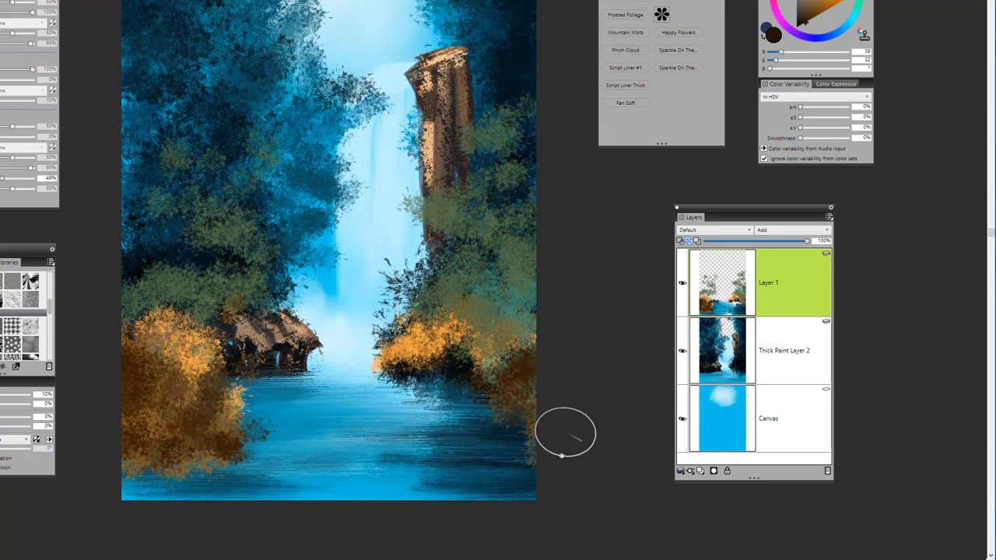
mouse_move(494, 348)
mouse_down()
mouse_move(505, 323)
mouse_move(529, 317)
mouse_move(464, 318)
mouse_move(492, 291)
mouse_move(476, 310)
mouse_move(500, 325)
mouse_move(489, 319)
mouse_move(511, 278)
mouse_up()
alt+click(444, 327)
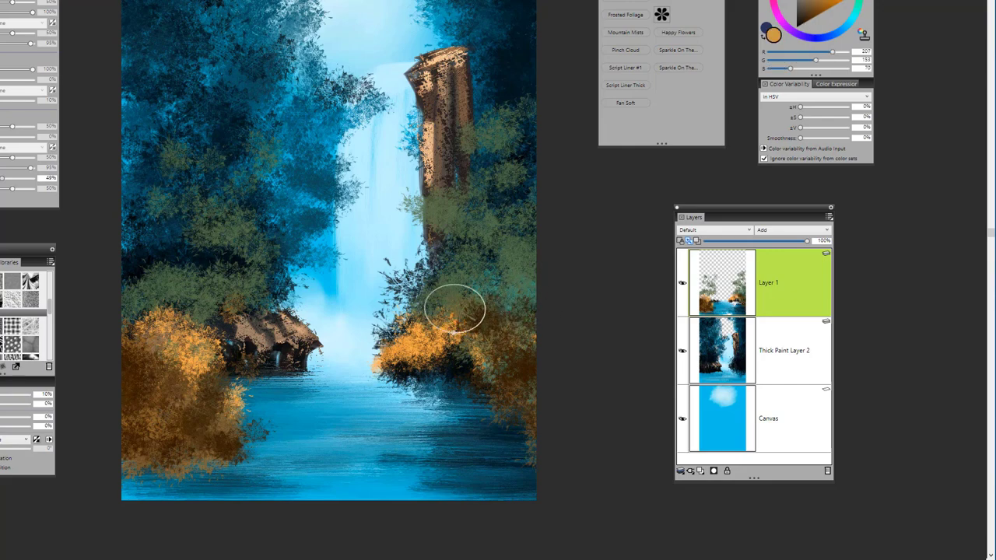
mouse_move(454, 309)
mouse_down()
mouse_move(497, 308)
mouse_move(487, 338)
mouse_up()
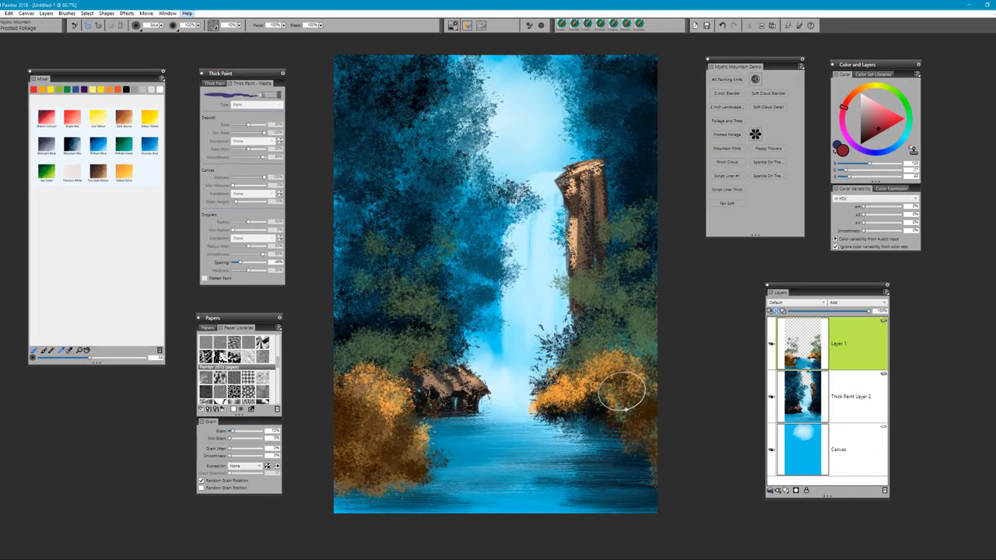
Dab dark red foliage into both foreground bushes, at the left canvas edge and beside the cliff
drag(500, 341, 511, 293)
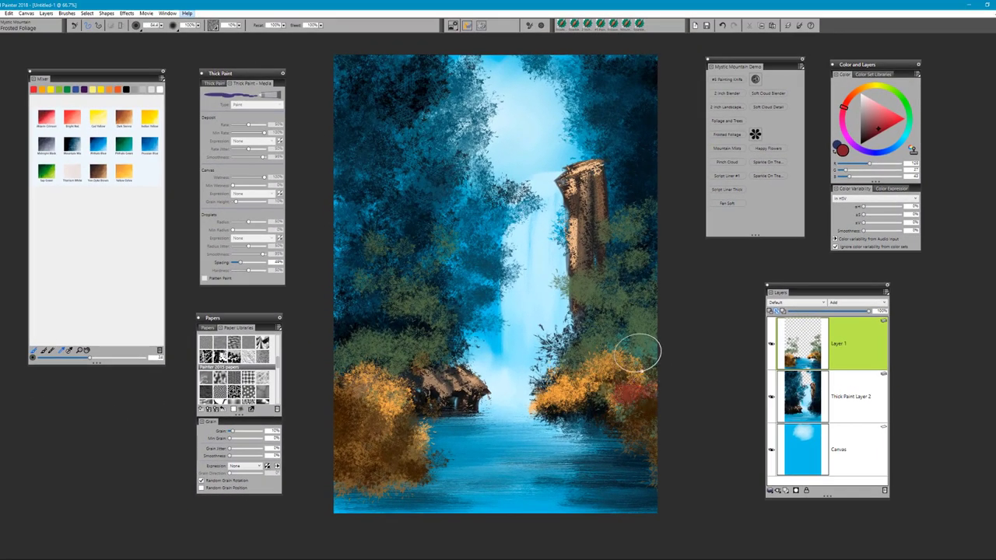
mouse_move(638, 351)
mouse_down()
mouse_move(645, 379)
mouse_move(669, 395)
mouse_up()
mouse_move(358, 381)
mouse_down()
mouse_move(374, 427)
mouse_move(405, 429)
mouse_move(423, 456)
mouse_up()
drag(648, 350, 629, 366)
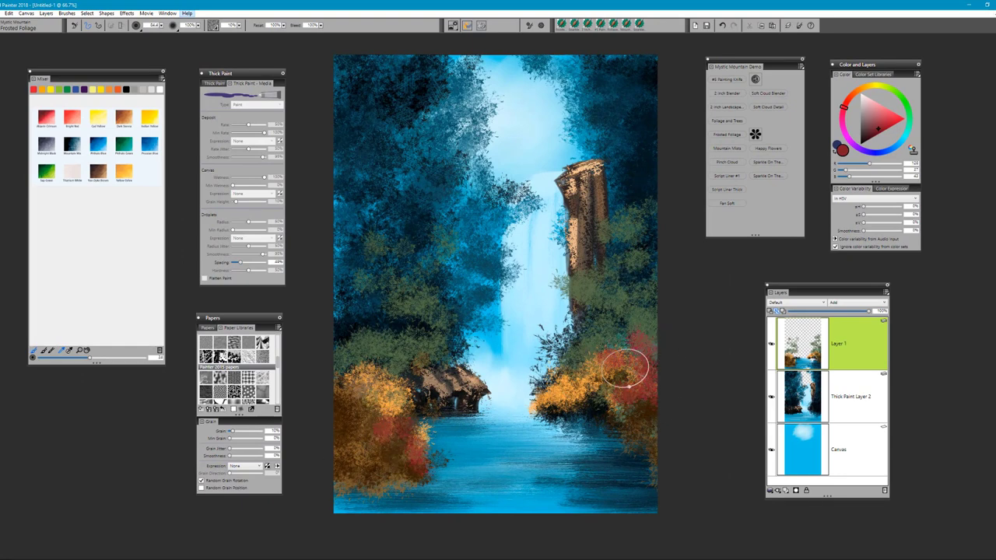
click(342, 336)
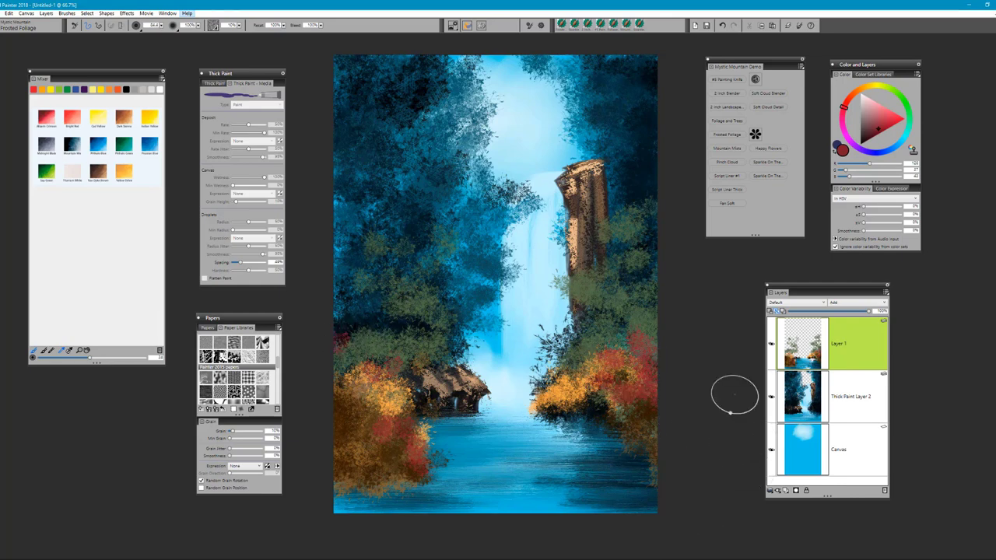
click(616, 250)
click(614, 205)
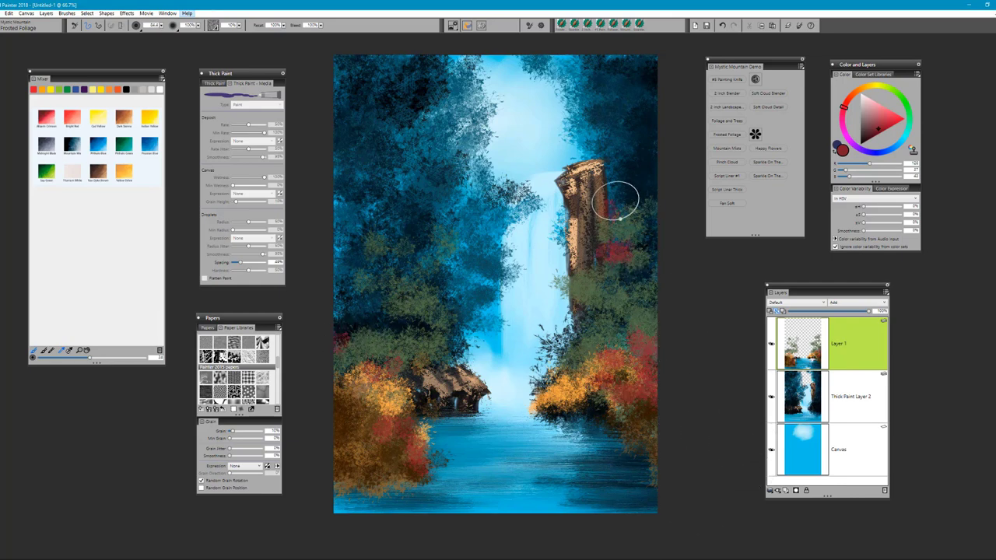
Cover the upper right edge of the cliff with near-black blue foliage sampled from the adjacent trees
alt+click(622, 193)
click(610, 191)
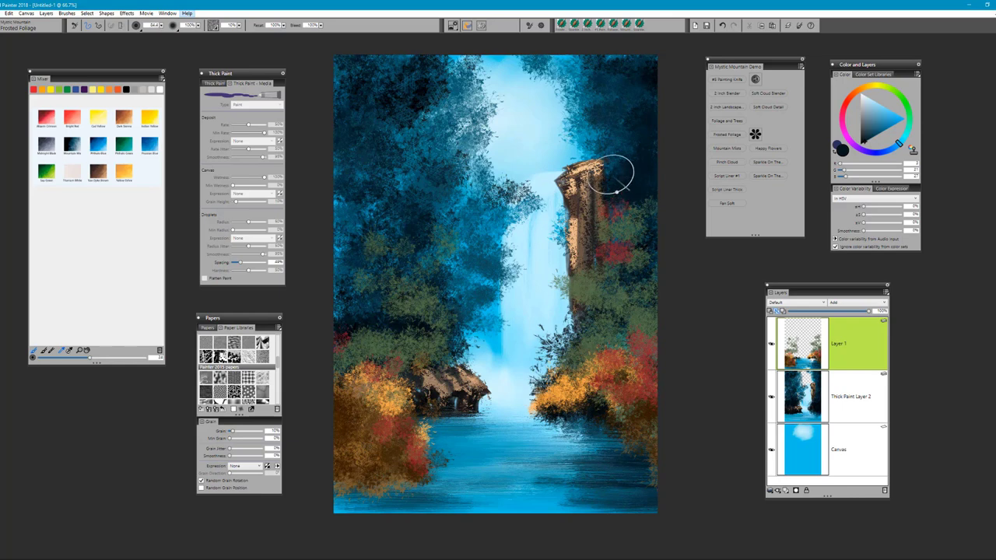
click(608, 171)
click(600, 158)
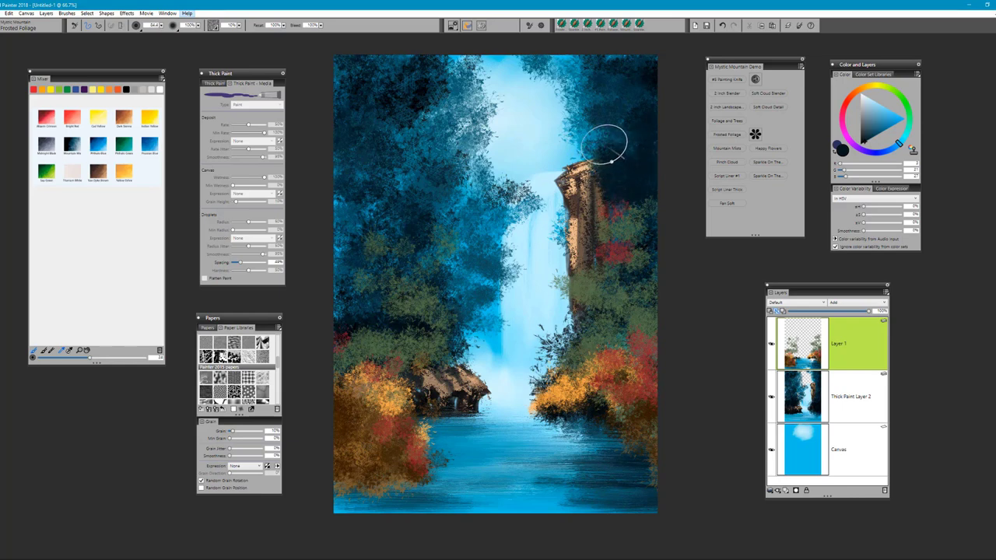
click(599, 148)
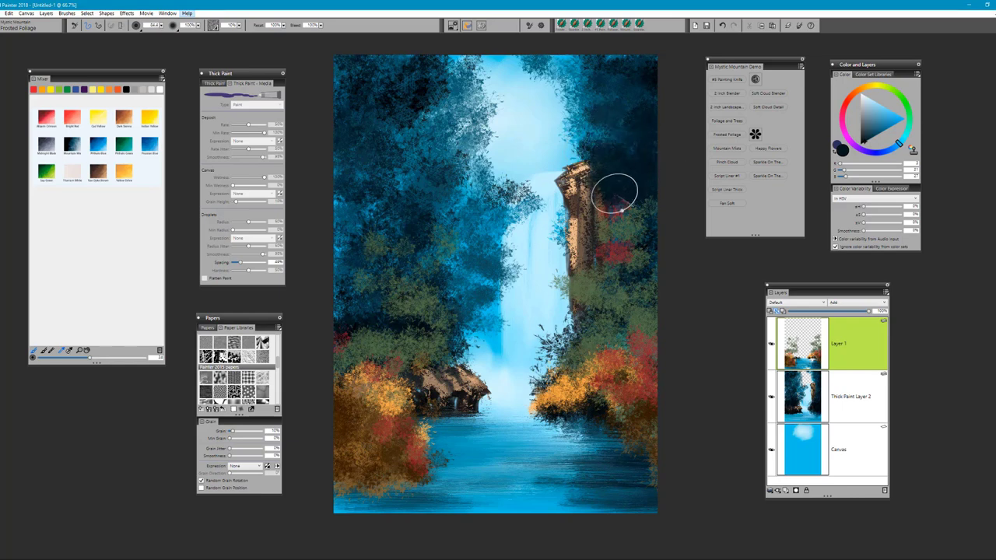
Add sampled olive-green foliage to the dark trees above and beside the cliff top
alt+click(628, 211)
click(620, 193)
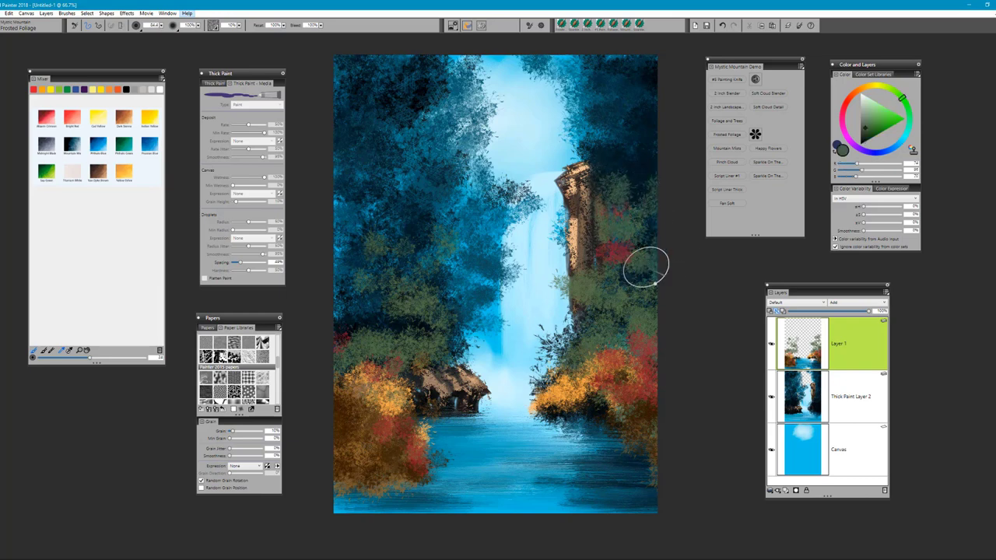
click(607, 151)
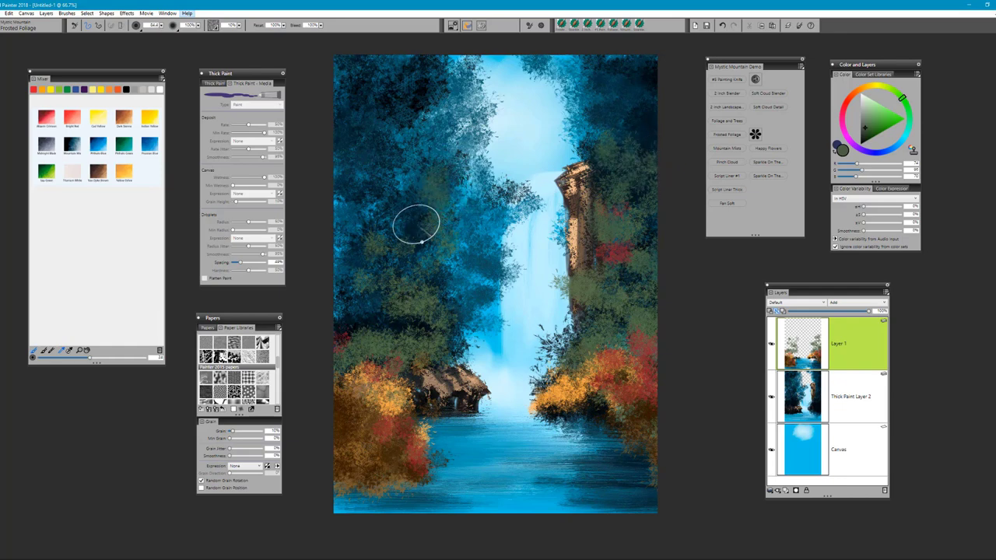
Paint ochre foliage sampled from the left bush into the upper trees on both sides of the waterfall
alt+click(371, 269)
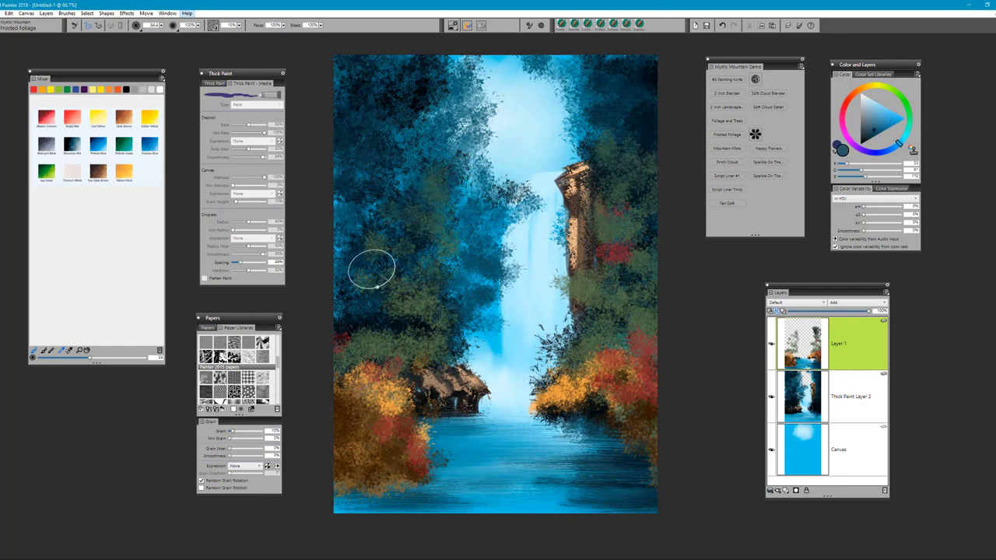
alt+click(393, 383)
mouse_move(441, 117)
mouse_down()
mouse_move(423, 152)
mouse_move(477, 186)
mouse_up()
mouse_move(642, 200)
mouse_down()
mouse_move(603, 182)
mouse_move(603, 194)
mouse_move(582, 195)
mouse_move(620, 180)
mouse_move(640, 197)
mouse_move(572, 142)
mouse_move(599, 134)
mouse_move(612, 145)
mouse_move(631, 133)
mouse_move(576, 128)
mouse_move(636, 105)
mouse_move(571, 102)
mouse_move(617, 81)
mouse_move(613, 70)
mouse_move(558, 87)
mouse_move(599, 79)
mouse_move(634, 119)
mouse_move(605, 116)
mouse_move(569, 134)
mouse_move(548, 129)
mouse_move(585, 126)
mouse_move(555, 112)
mouse_move(574, 116)
mouse_move(554, 64)
mouse_move(475, 101)
mouse_move(489, 74)
mouse_move(449, 94)
mouse_move(486, 179)
mouse_up()
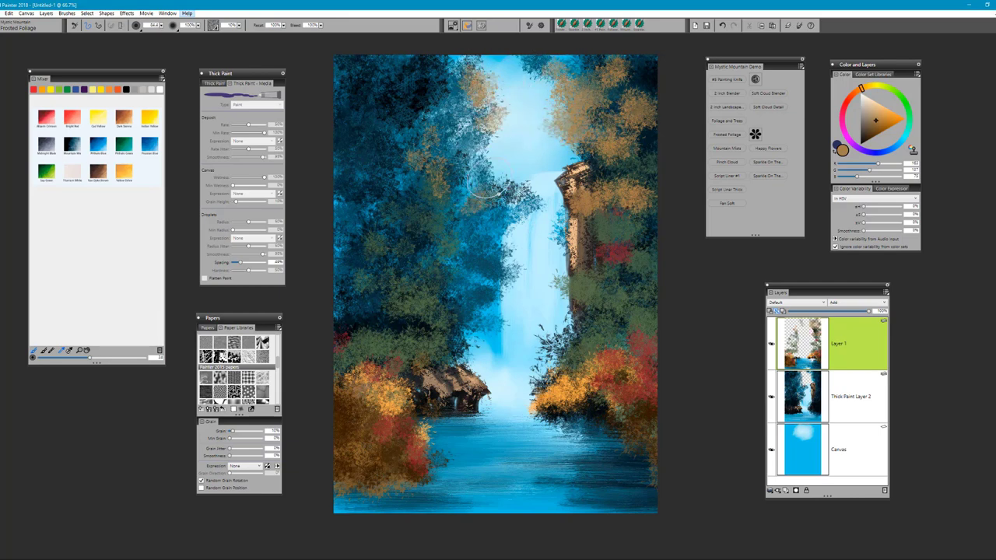
Build up the foliage beside the cliff with sampled green and dark red, carrying the red down to the right bush
alt+click(623, 224)
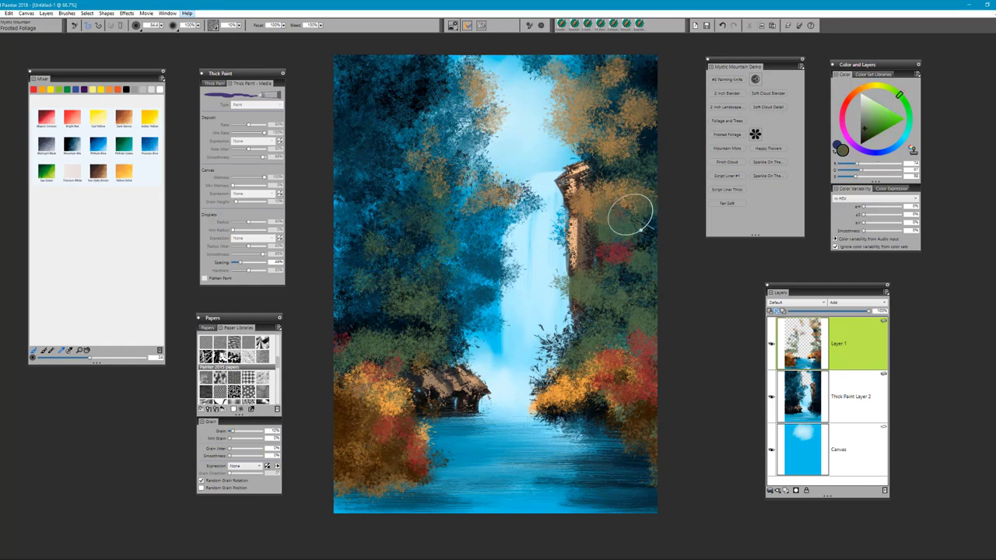
mouse_move(631, 254)
mouse_down()
mouse_move(591, 245)
mouse_move(645, 266)
mouse_move(598, 270)
mouse_move(599, 250)
mouse_move(658, 270)
mouse_up()
alt+click(616, 255)
alt+click(652, 342)
mouse_move(616, 226)
mouse_down()
mouse_move(585, 238)
mouse_move(583, 251)
mouse_move(627, 274)
mouse_move(615, 319)
mouse_move(587, 324)
mouse_move(569, 358)
mouse_move(632, 350)
mouse_move(658, 391)
mouse_up()
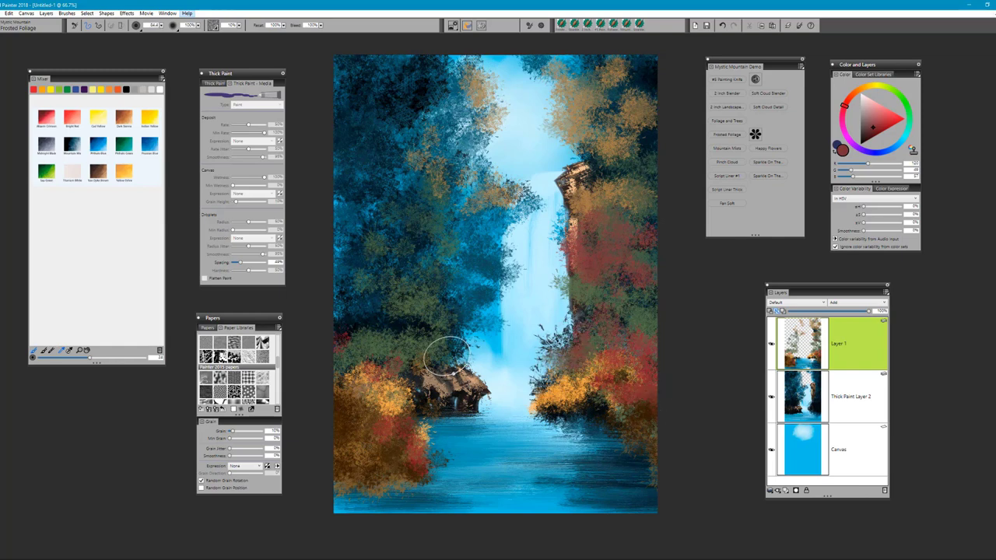
Dab dark red foliage above the left ledge and tone it down with near-black blue sampled from the nearby trees
mouse_move(447, 356)
mouse_down()
mouse_move(474, 346)
mouse_move(445, 330)
mouse_move(441, 360)
mouse_move(471, 355)
mouse_move(484, 336)
mouse_up()
alt+click(420, 333)
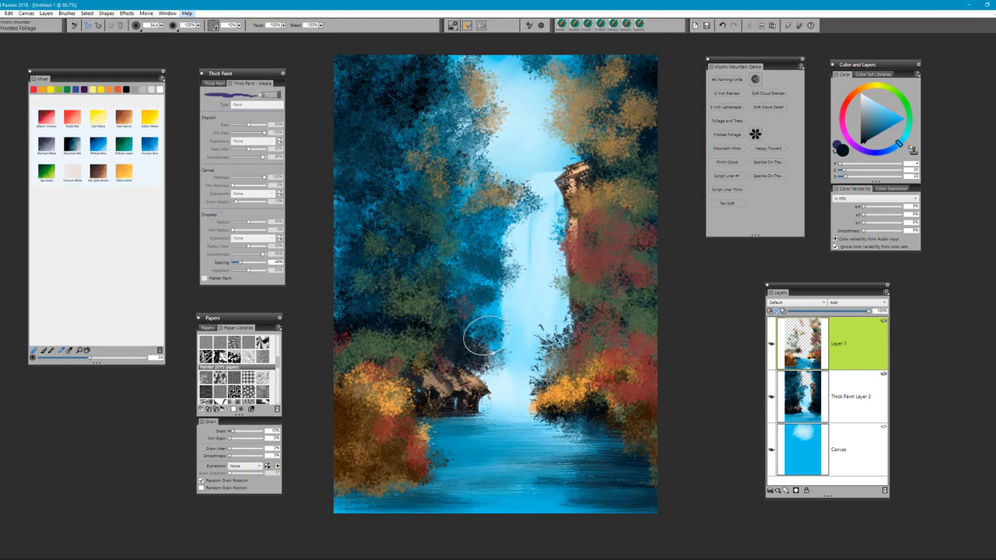
alt+click(495, 314)
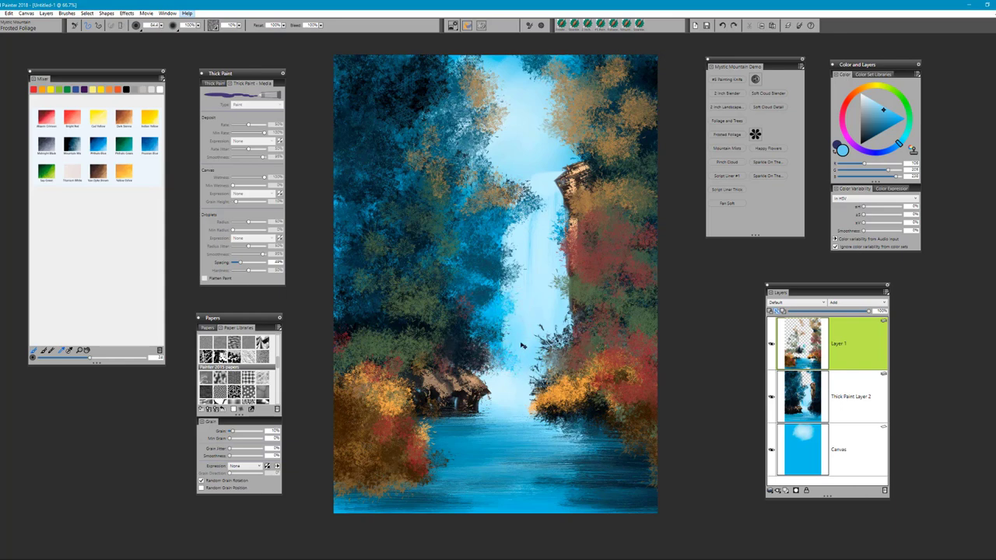
alt+click(460, 350)
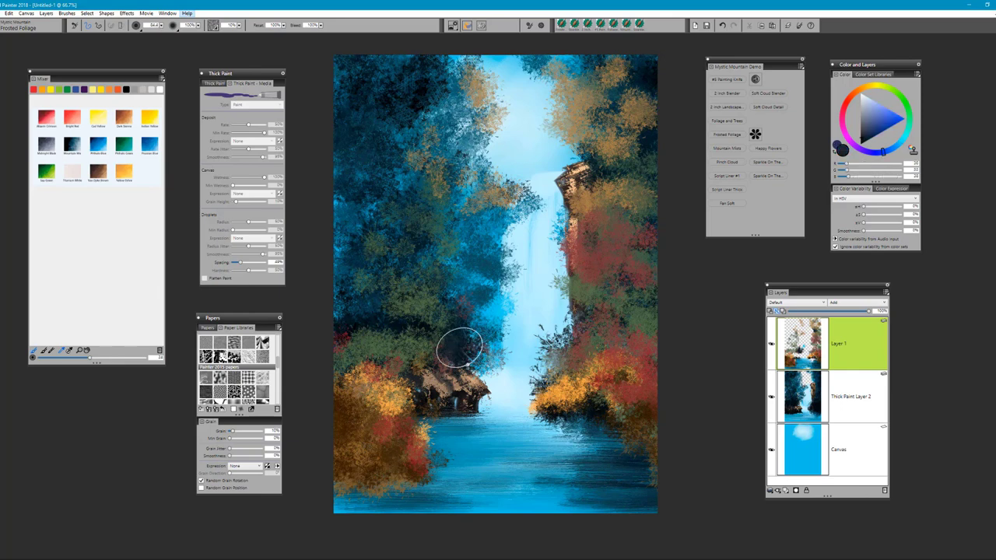
alt+click(419, 337)
alt+click(440, 344)
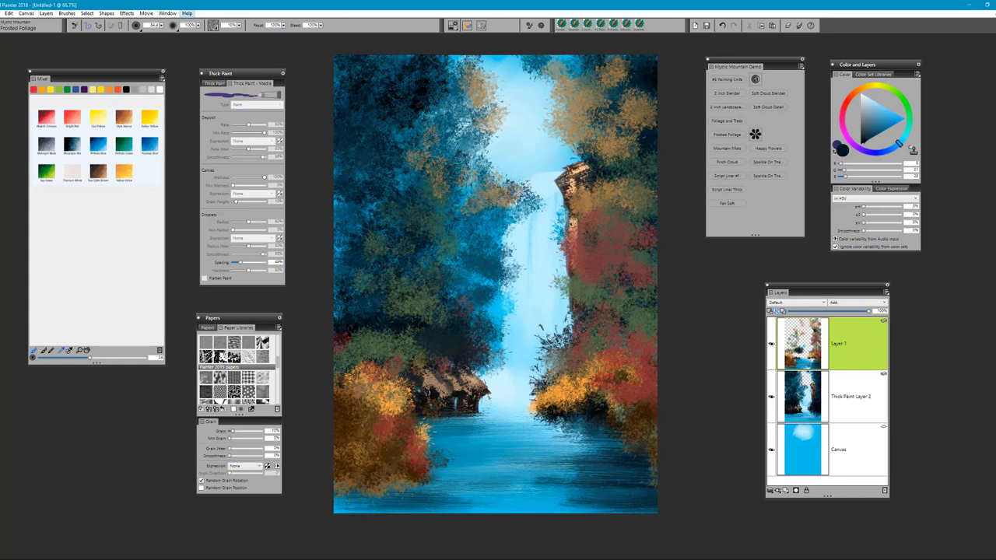
alt+click(438, 334)
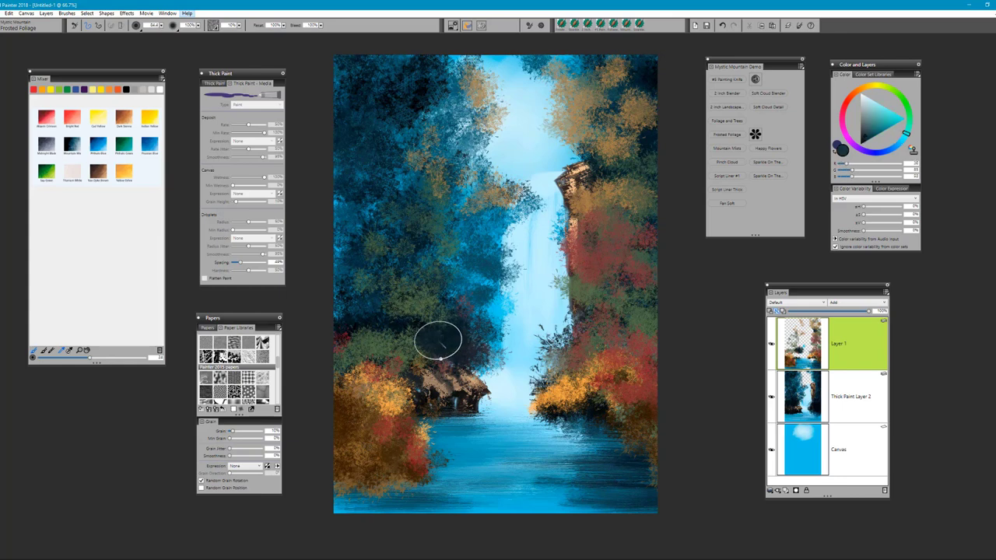
Dab sampled near-black green and muted brown into the red bush on the right bank to break up its colour
alt+click(396, 333)
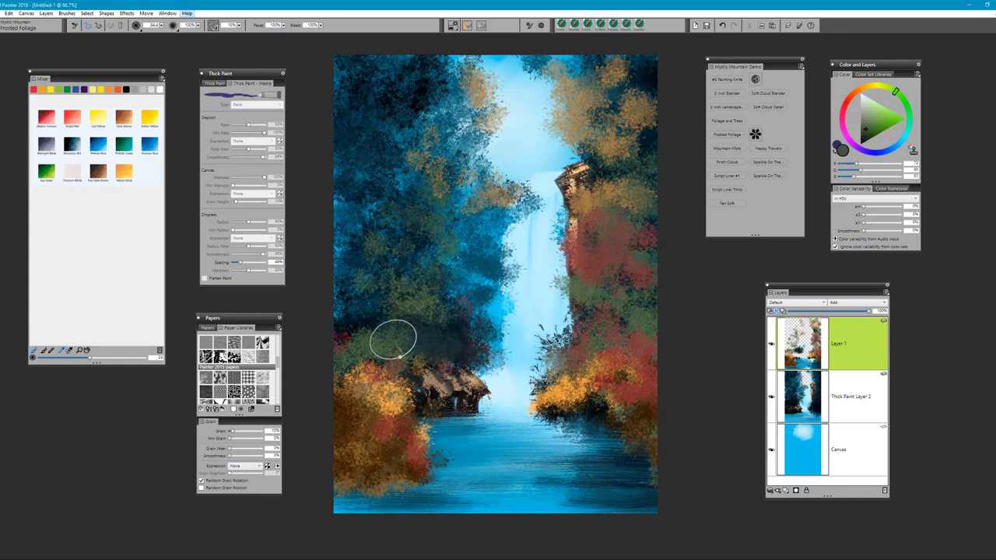
alt+click(374, 333)
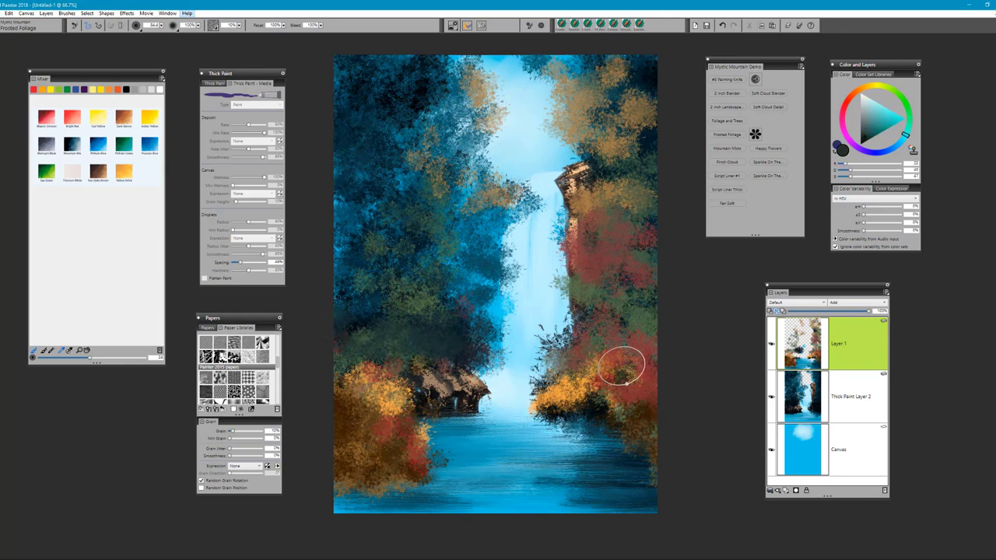
drag(636, 382, 601, 377)
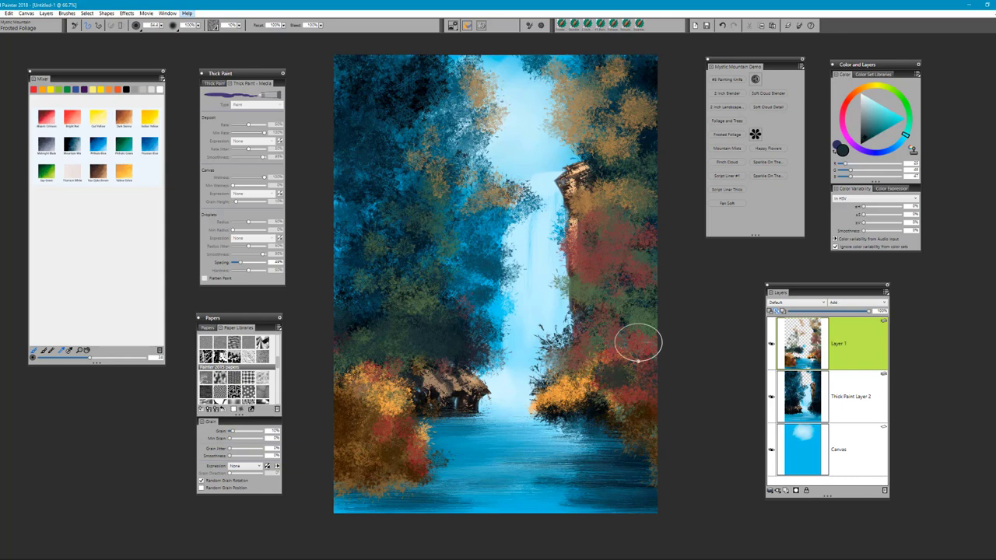
alt+click(602, 324)
mouse_move(592, 322)
mouse_down()
mouse_move(578, 308)
mouse_move(585, 318)
mouse_up()
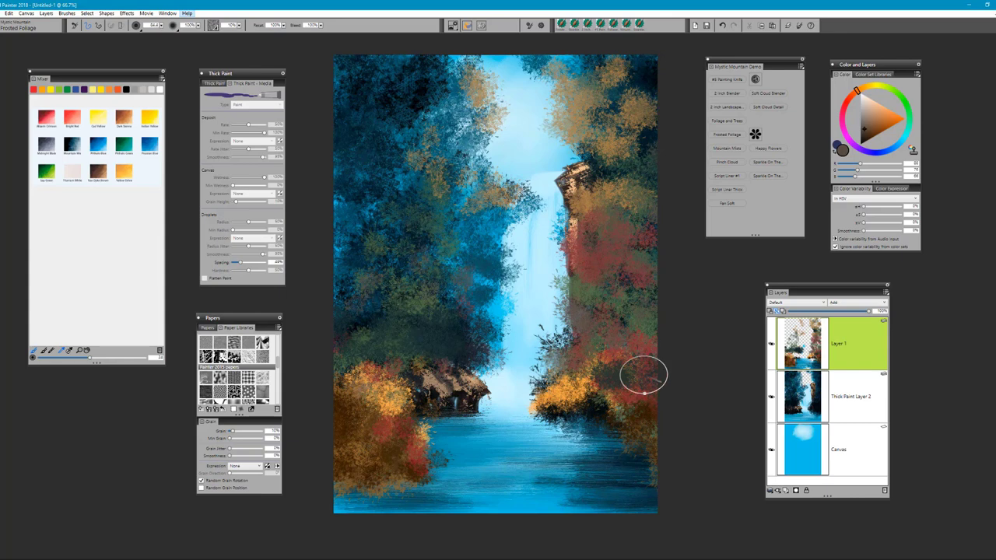
click(646, 407)
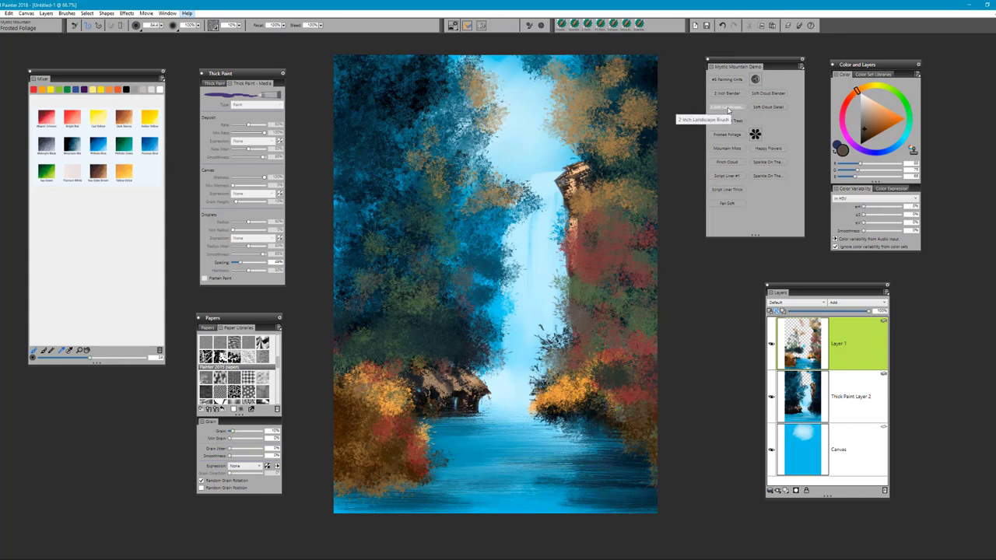
Dab near-black foliage along the lower right bank using the Foliage and Trees brush with a different paper texture
click(734, 122)
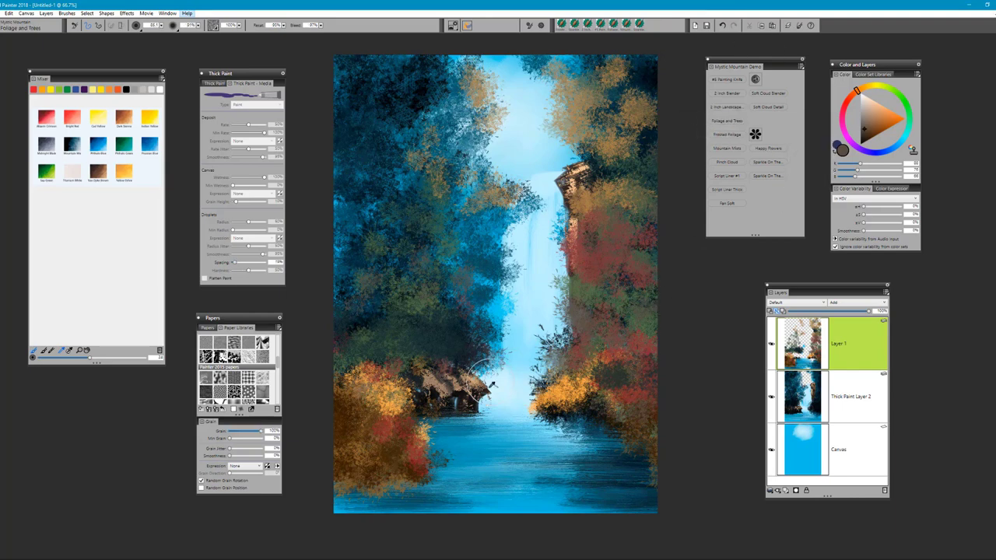
alt+click(544, 335)
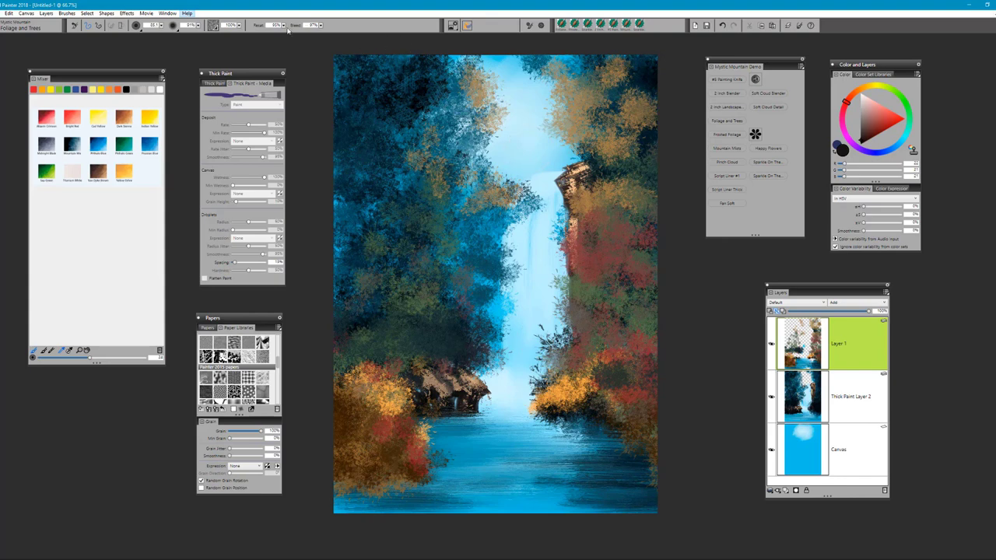
click(454, 26)
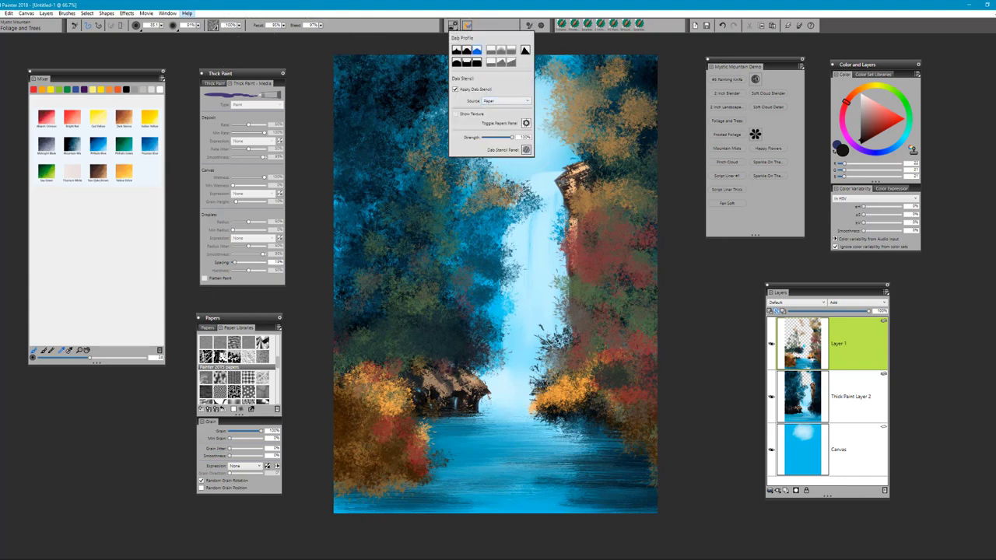
click(205, 357)
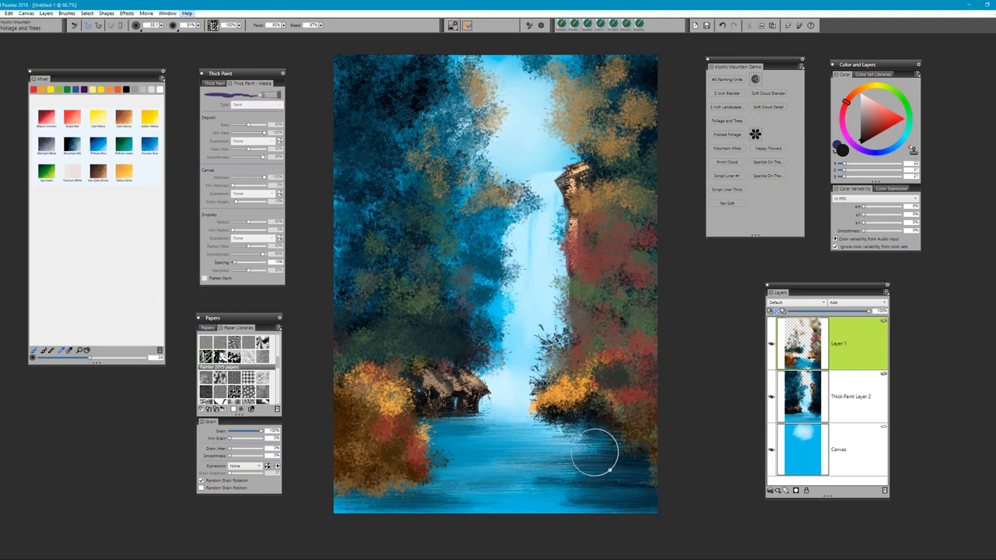
mouse_move(654, 460)
mouse_down()
mouse_move(646, 456)
mouse_move(658, 435)
mouse_move(644, 434)
mouse_up()
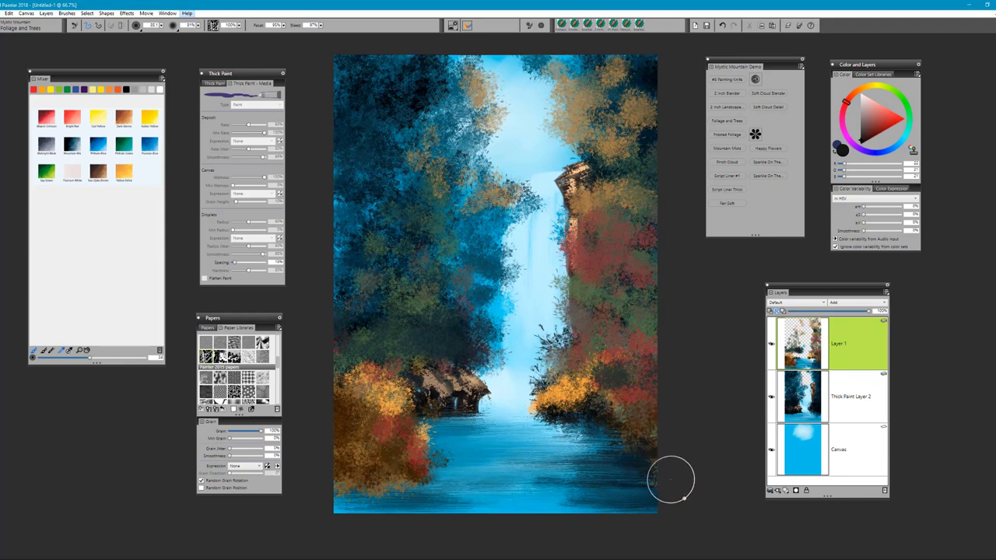
mouse_move(668, 479)
mouse_down()
mouse_move(645, 460)
mouse_move(653, 437)
mouse_move(586, 399)
mouse_up()
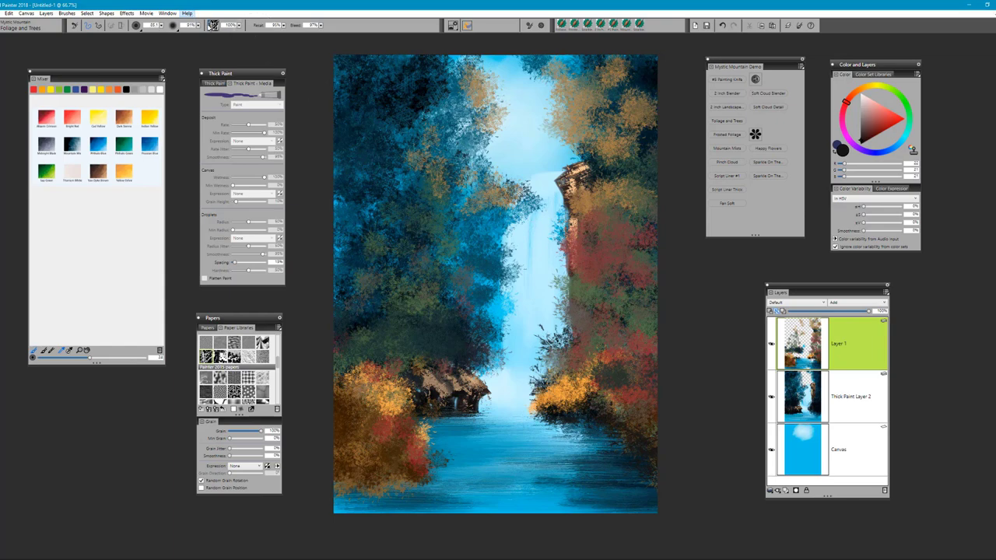
Change the brush's paper and paint sampled near-black under the orange bush along the right waterline
click(213, 25)
click(217, 46)
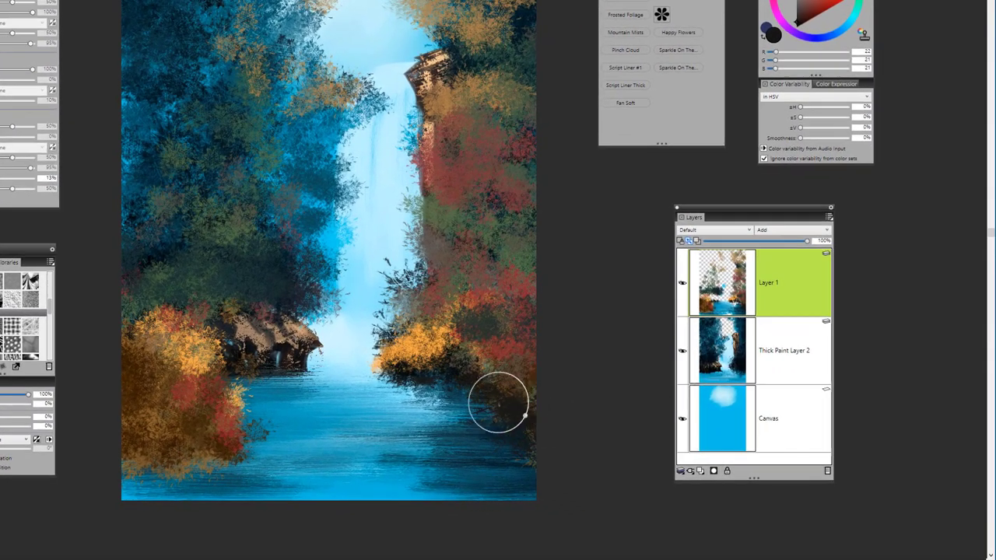
alt+click(422, 381)
mouse_move(388, 377)
mouse_down()
mouse_move(466, 373)
mouse_move(396, 367)
mouse_move(423, 357)
mouse_move(409, 364)
mouse_move(419, 366)
mouse_move(457, 288)
mouse_move(410, 359)
mouse_move(434, 361)
mouse_up()
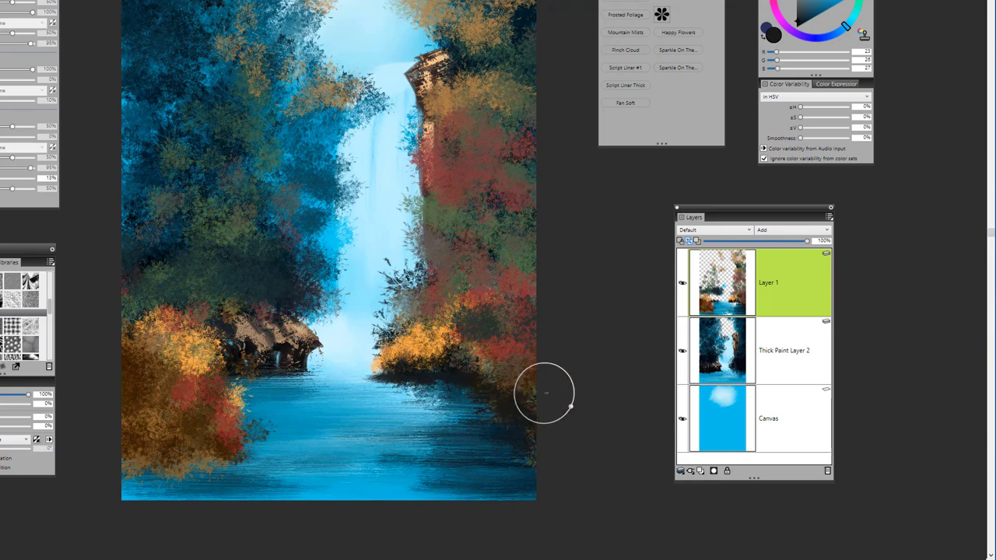
Paint near-black thick-paint rock along the right shoreline and dark crevices into the left ledge with Script Liner Thick
click(630, 86)
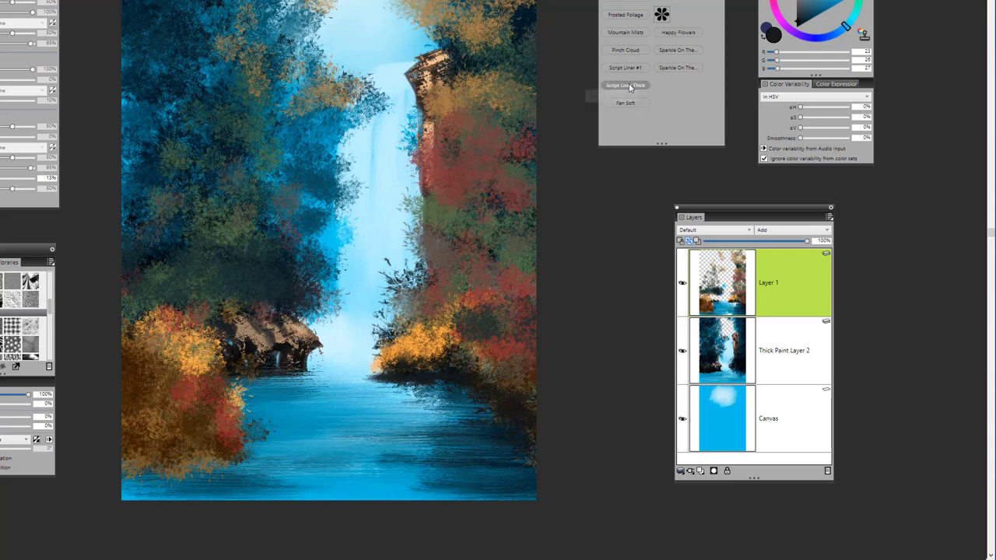
click(401, 376)
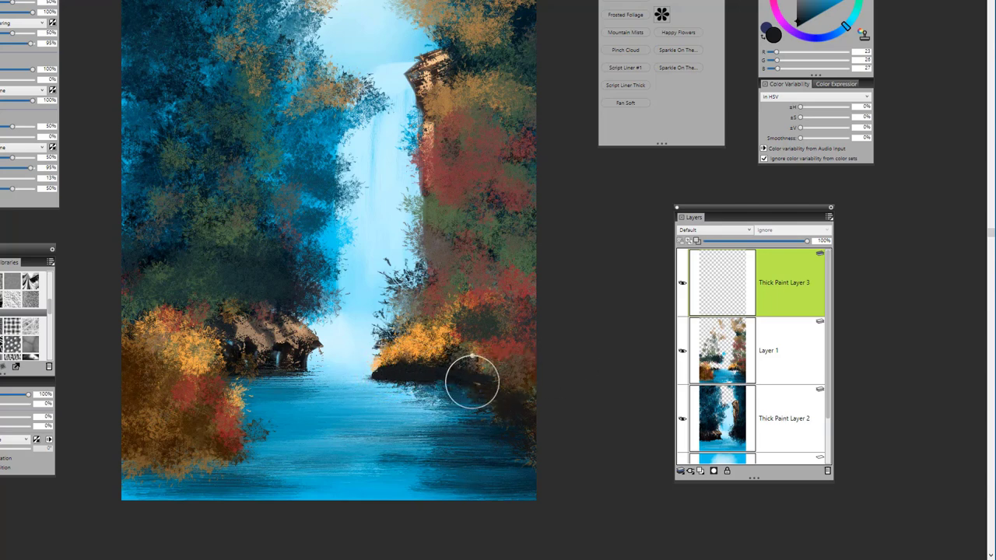
mouse_move(429, 389)
mouse_down()
mouse_move(490, 388)
mouse_move(471, 376)
mouse_move(463, 385)
mouse_move(473, 395)
mouse_move(540, 397)
mouse_move(488, 384)
mouse_move(495, 378)
mouse_move(460, 374)
mouse_move(531, 412)
mouse_move(495, 407)
mouse_move(521, 415)
mouse_up()
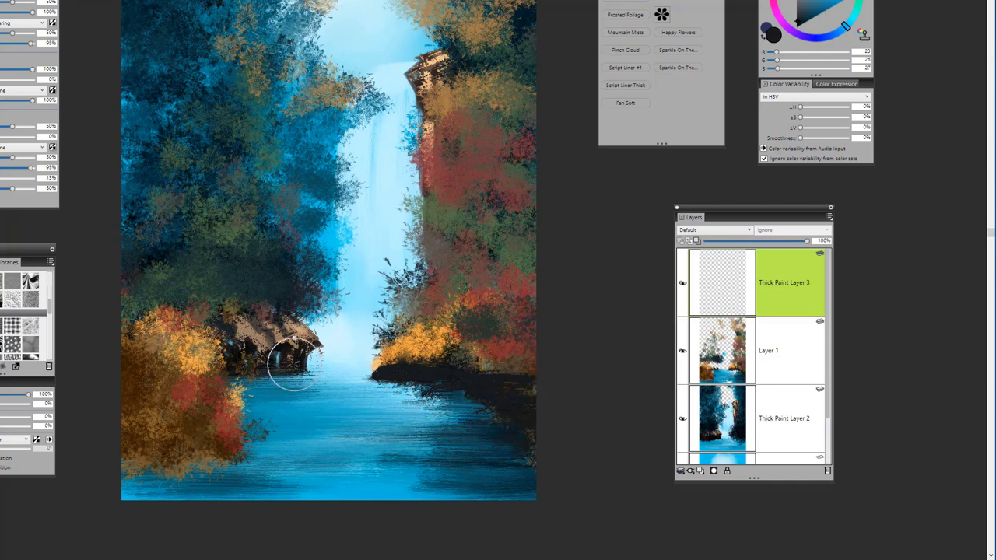
mouse_move(296, 346)
mouse_down()
mouse_move(273, 344)
mouse_move(265, 327)
mouse_move(275, 325)
mouse_move(281, 332)
mouse_move(244, 333)
mouse_move(247, 343)
mouse_move(233, 333)
mouse_move(264, 346)
mouse_move(261, 334)
mouse_move(292, 343)
mouse_move(290, 328)
mouse_move(304, 351)
mouse_move(251, 357)
mouse_move(241, 368)
mouse_move(307, 364)
mouse_up()
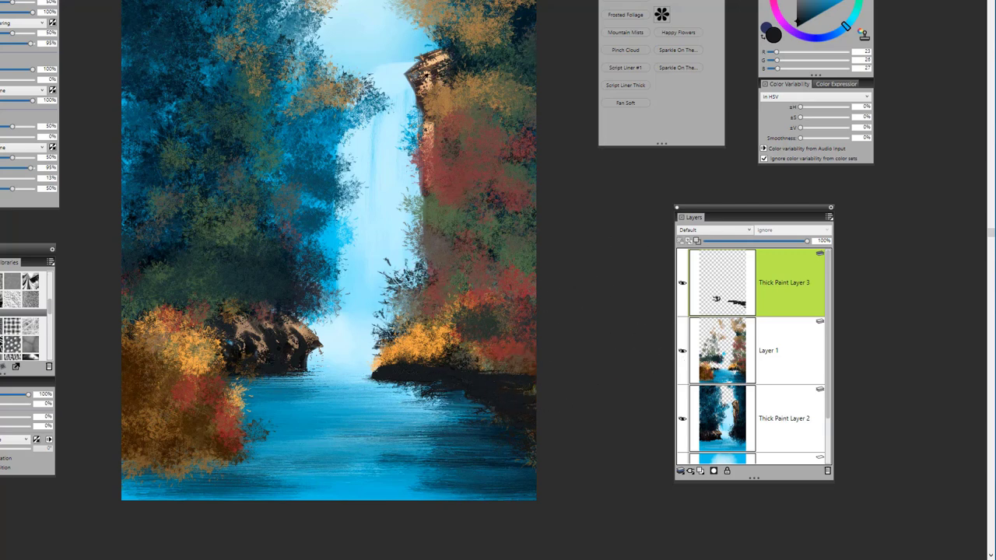
Paint dark brown and sampled cliff-top highlights over the right shoreline rocks, and resample near-black from them
alt+click(389, 327)
mouse_move(402, 368)
mouse_down()
mouse_move(518, 364)
mouse_move(485, 371)
mouse_move(501, 371)
mouse_move(484, 381)
mouse_move(508, 385)
mouse_move(486, 396)
mouse_up()
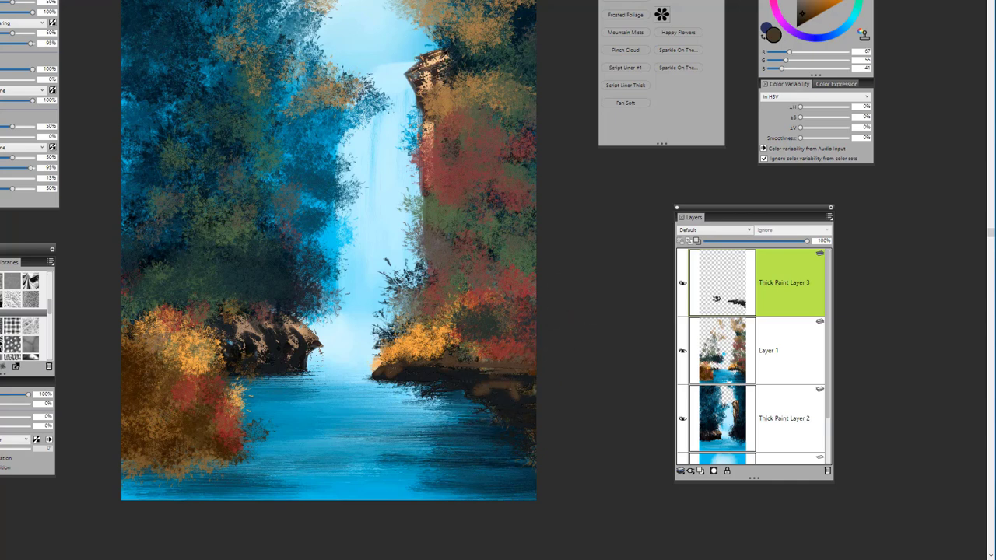
alt+click(440, 58)
mouse_move(489, 381)
mouse_down()
mouse_move(522, 380)
mouse_move(476, 387)
mouse_move(456, 381)
mouse_move(489, 381)
mouse_move(392, 377)
mouse_up()
alt+click(487, 389)
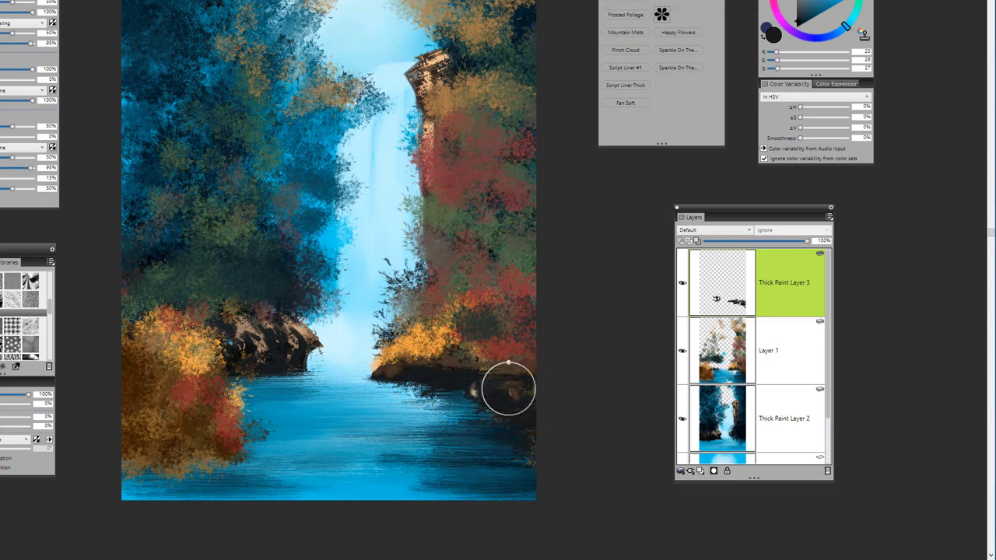
Build up the right bank's rocks with sampled dark brown from under the orange bush to the canvas edge
alt+click(448, 362)
mouse_move(447, 363)
mouse_down()
mouse_move(440, 371)
mouse_move(458, 370)
mouse_move(411, 369)
mouse_up()
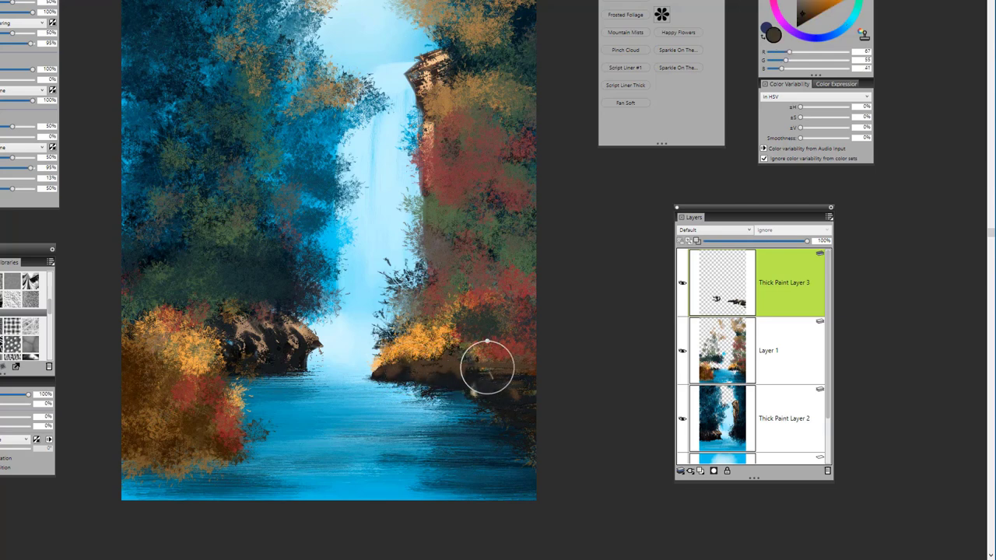
mouse_move(506, 369)
mouse_down()
mouse_move(505, 382)
mouse_move(533, 394)
mouse_up()
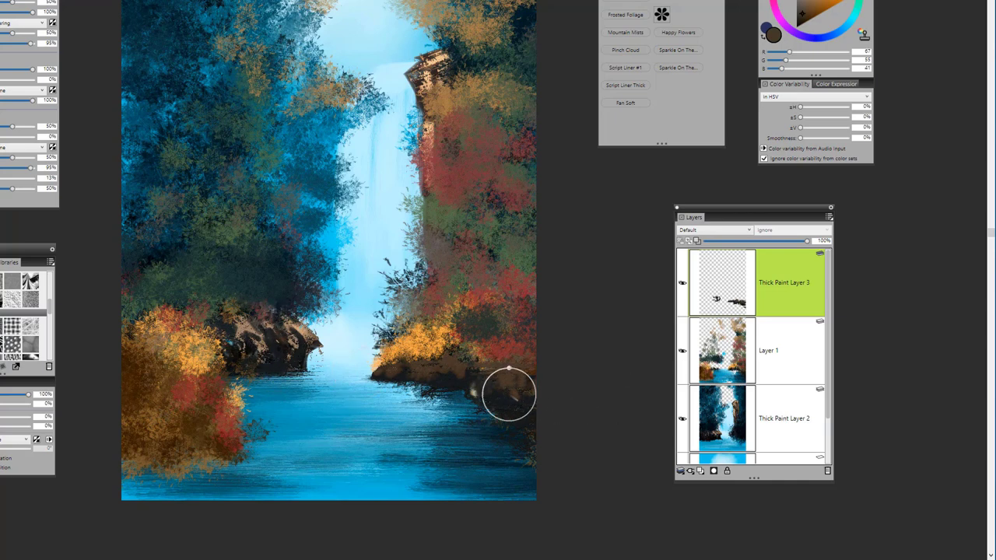
mouse_move(542, 391)
mouse_down()
mouse_move(473, 395)
mouse_move(544, 397)
mouse_up()
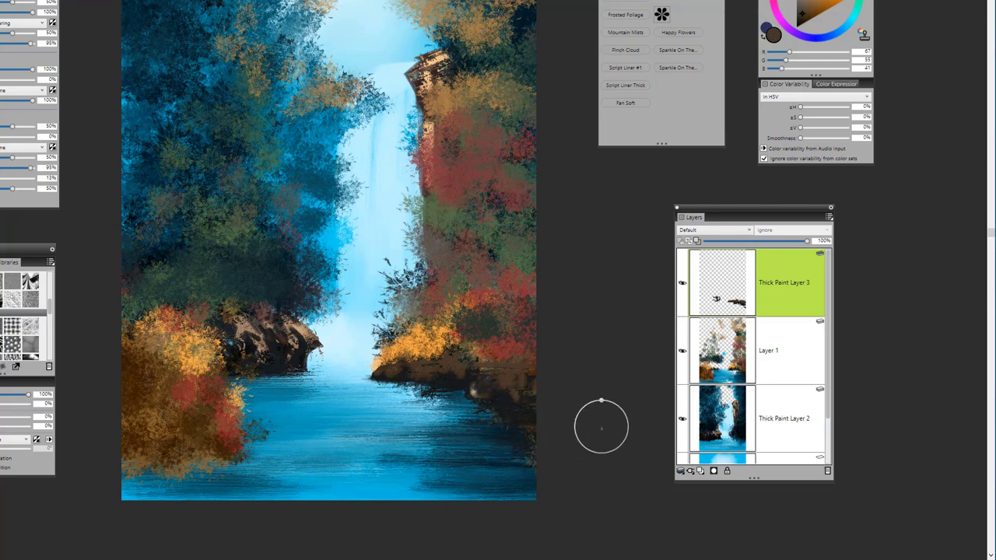
Paint horizontal dark teal ripples sampled from the water across the lower pool
alt+click(475, 437)
mouse_move(484, 440)
mouse_down()
mouse_move(319, 454)
mouse_move(483, 435)
mouse_move(411, 429)
mouse_move(455, 420)
mouse_move(360, 424)
mouse_move(408, 428)
mouse_up()
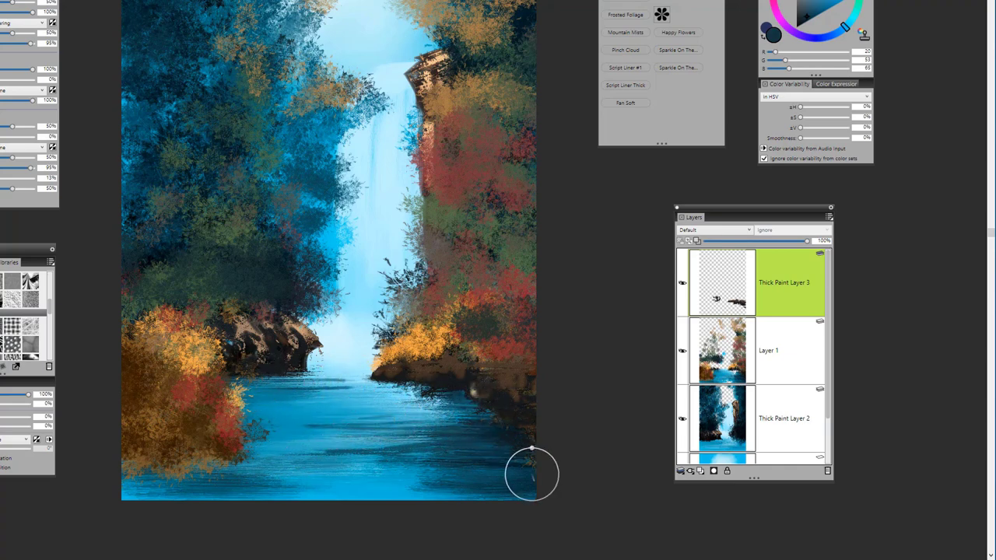
mouse_move(505, 486)
mouse_down()
mouse_move(171, 486)
mouse_move(466, 485)
mouse_move(253, 480)
mouse_move(276, 473)
mouse_move(479, 480)
mouse_move(286, 484)
mouse_move(535, 478)
mouse_move(436, 450)
mouse_move(287, 455)
mouse_move(429, 448)
mouse_up()
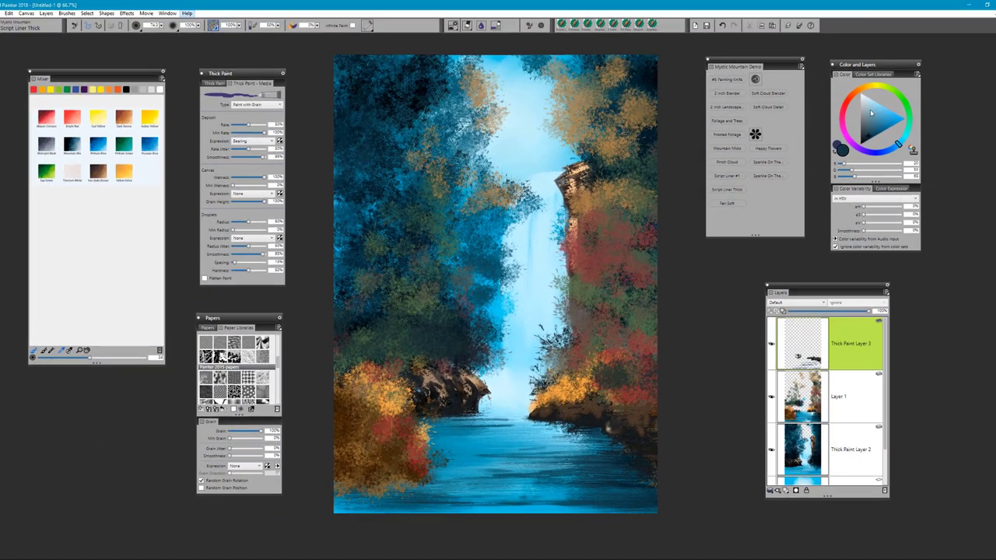
Choose near-white and paint horizontal foam streaks across the pool below the waterfall
click(864, 99)
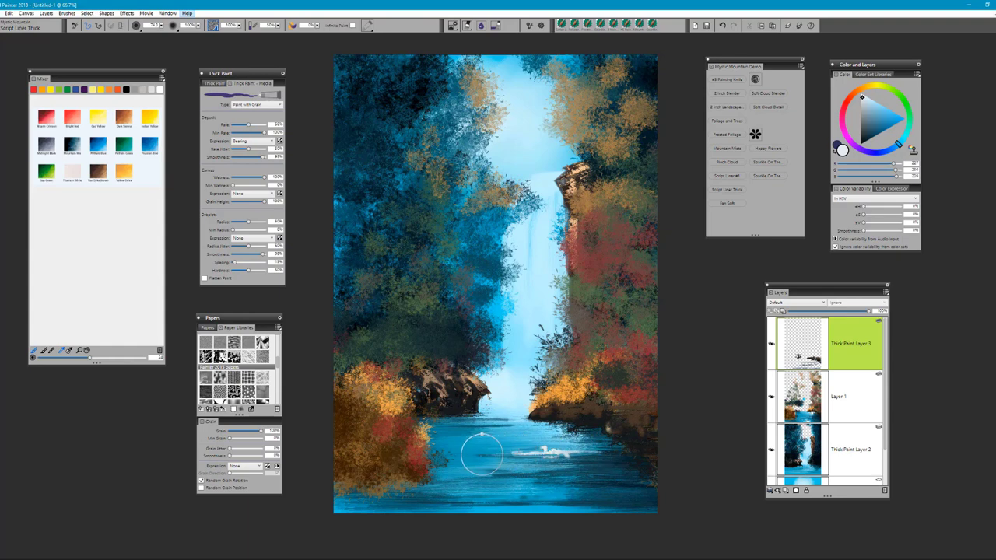
mouse_move(607, 456)
mouse_down()
mouse_move(479, 454)
mouse_move(504, 451)
mouse_up()
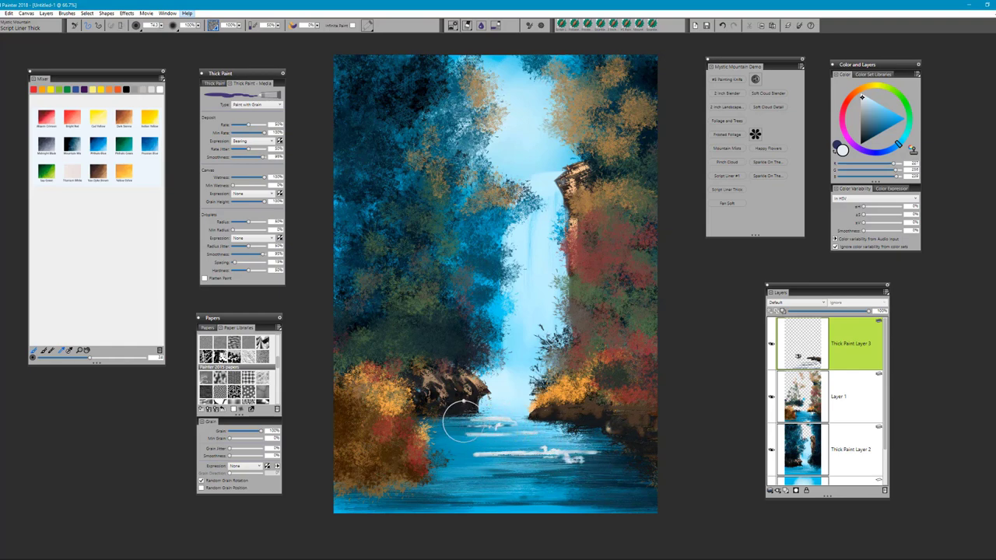
mouse_move(509, 476)
mouse_down()
mouse_move(582, 473)
mouse_move(526, 474)
mouse_move(572, 474)
mouse_move(524, 476)
mouse_up()
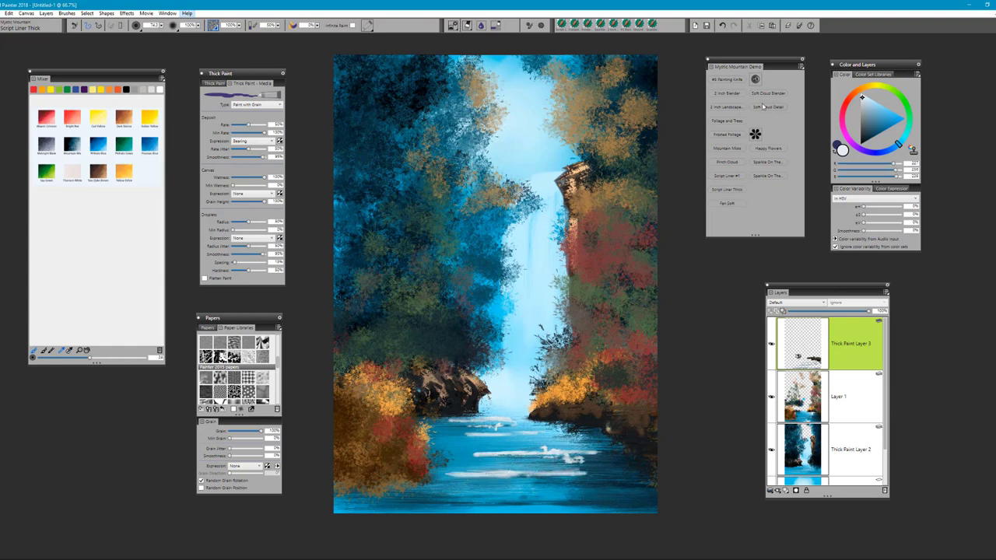
Switch to the first Sparkle On The Water brush, show its advanced brush controls, and add a new layer
click(771, 163)
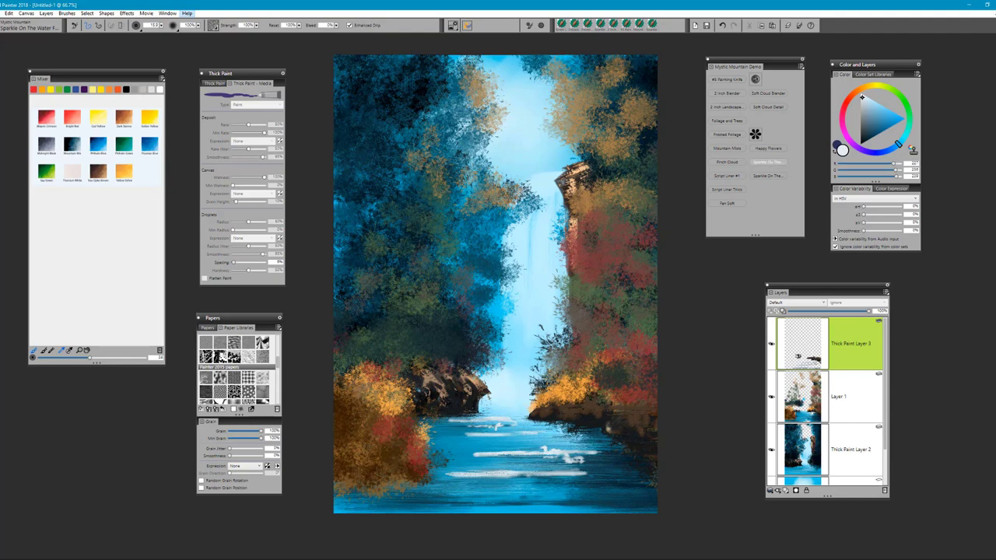
click(527, 28)
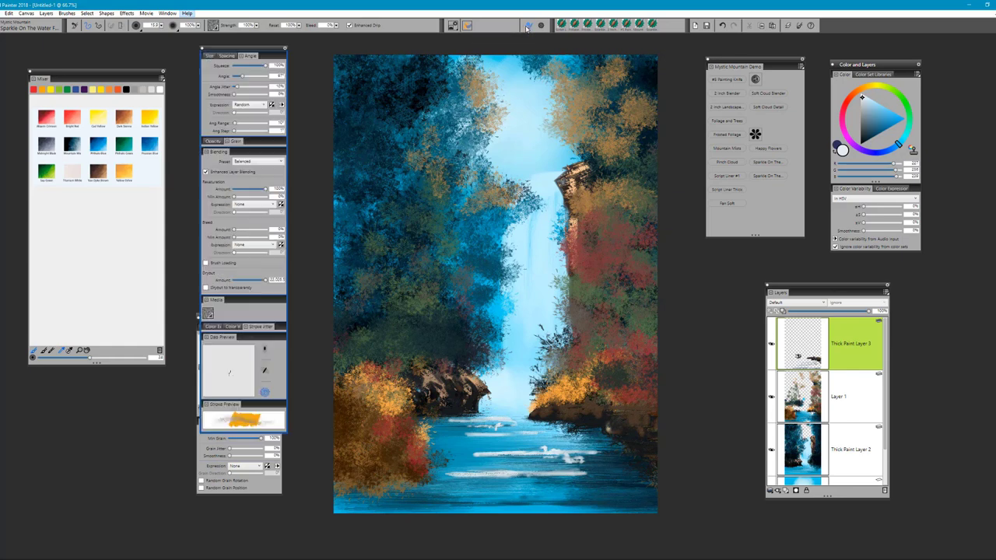
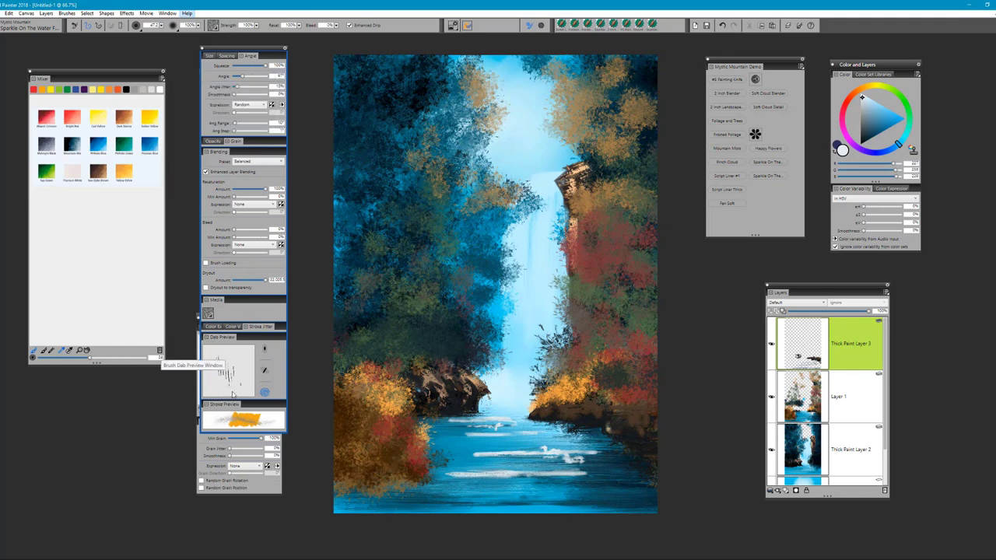
key(ctrl+shift+n)
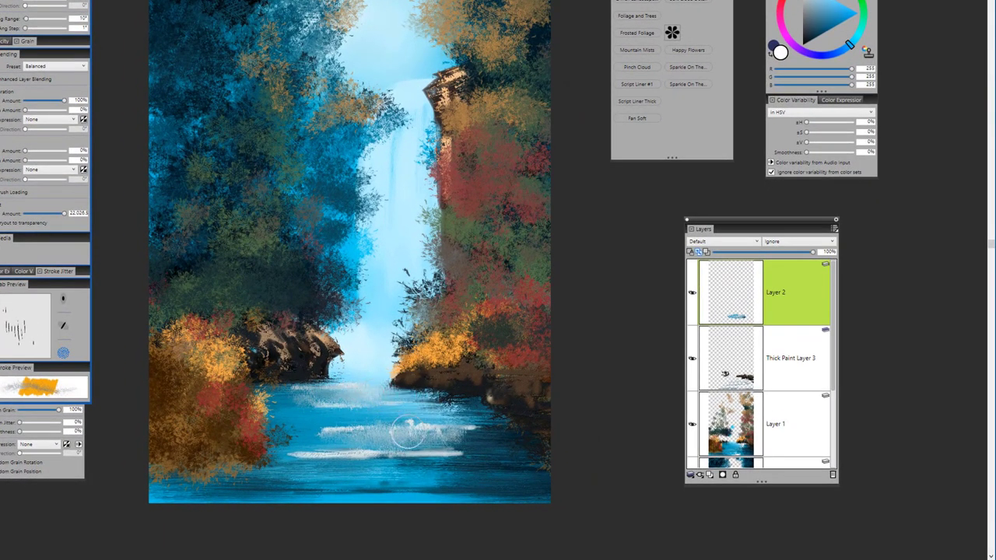
Spread the white foam streaks into soft, sparkling vertical reflections across the pool on Layer 2
mouse_move(418, 464)
mouse_down()
mouse_move(459, 455)
mouse_move(460, 463)
mouse_move(326, 471)
mouse_move(321, 459)
mouse_up()
mouse_move(456, 455)
mouse_down()
mouse_move(420, 476)
mouse_move(416, 458)
mouse_move(495, 460)
mouse_move(479, 465)
mouse_move(448, 456)
mouse_move(504, 453)
mouse_move(382, 455)
mouse_move(450, 456)
mouse_move(456, 473)
mouse_move(460, 455)
mouse_move(462, 472)
mouse_move(429, 454)
mouse_move(429, 469)
mouse_move(407, 453)
mouse_move(393, 473)
mouse_up()
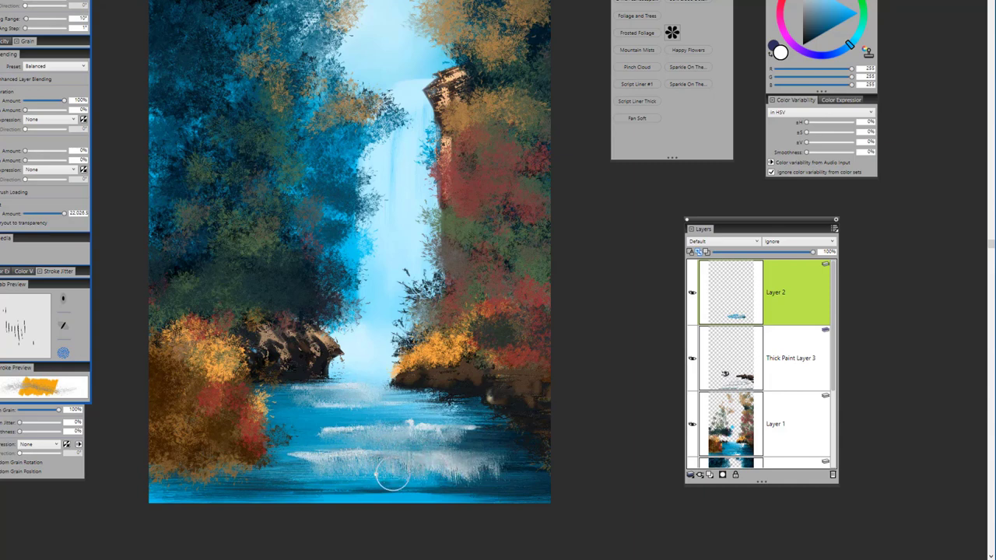
mouse_move(338, 454)
mouse_down()
mouse_move(306, 471)
mouse_move(291, 462)
mouse_move(498, 465)
mouse_up()
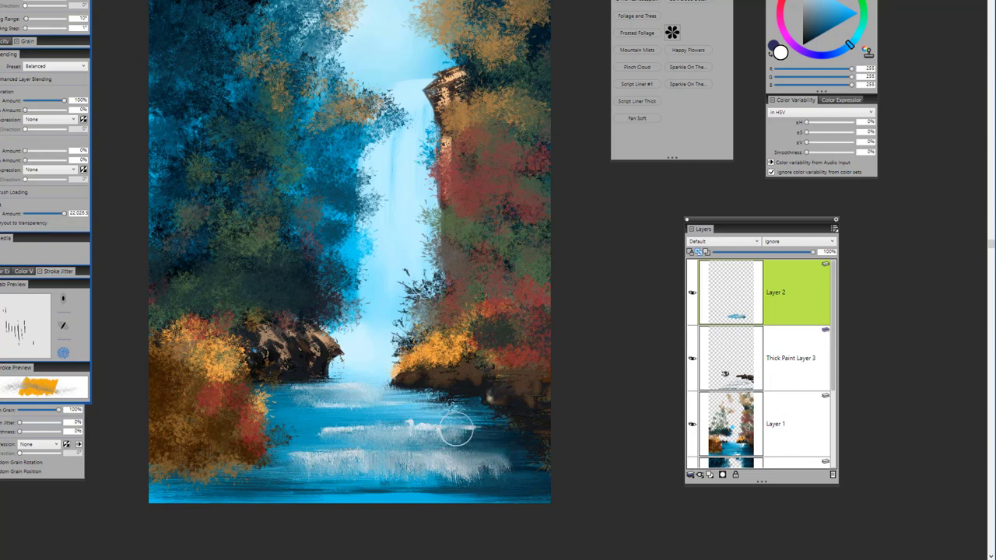
mouse_move(456, 428)
mouse_down()
mouse_move(484, 441)
mouse_move(484, 428)
mouse_move(431, 438)
mouse_up()
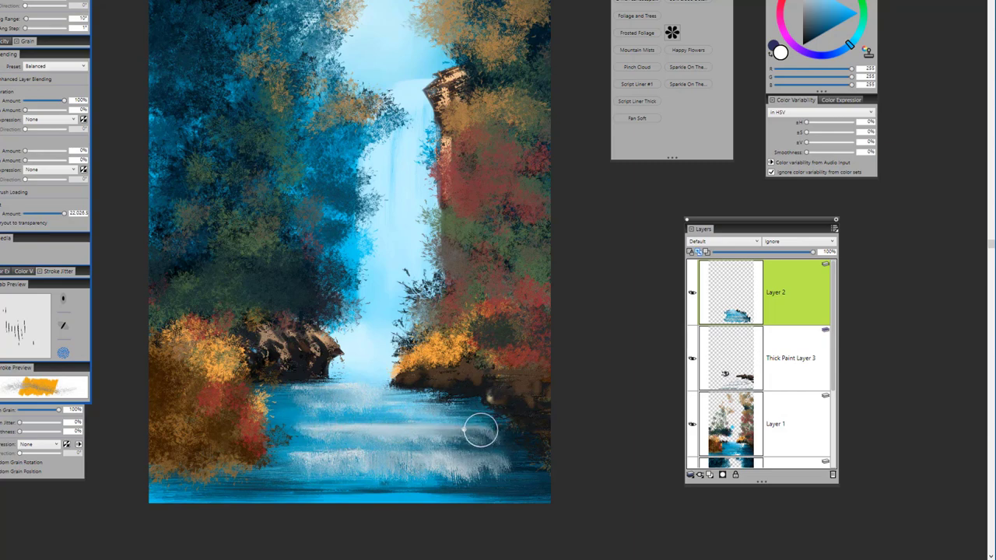
mouse_move(504, 461)
mouse_down()
mouse_move(475, 472)
mouse_move(450, 428)
mouse_move(510, 443)
mouse_move(526, 481)
mouse_move(496, 462)
mouse_move(503, 480)
mouse_move(489, 460)
mouse_move(476, 480)
mouse_move(474, 459)
mouse_move(444, 461)
mouse_up()
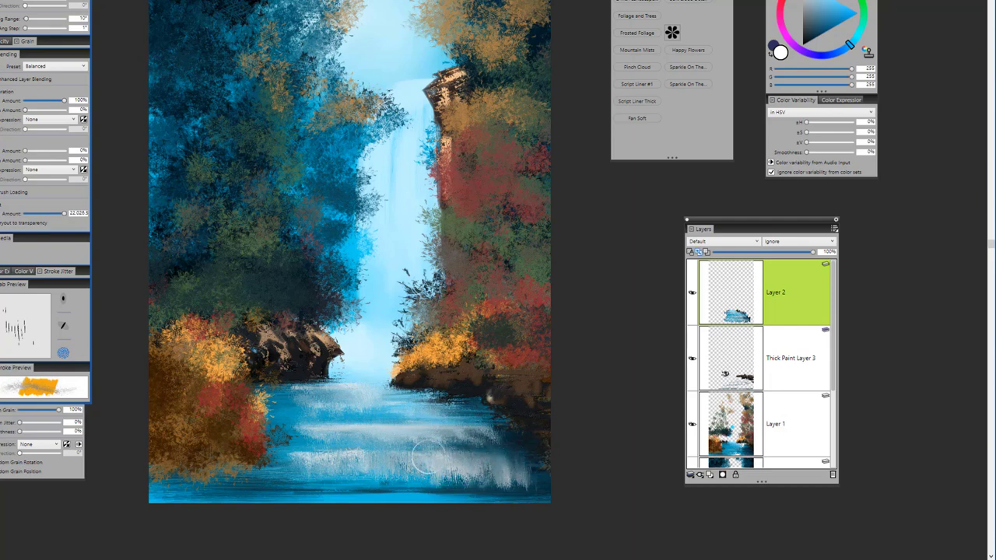
Extend the soft, sparkling vertical reflections across the lower edge and sides of the pool on Layer 2
mouse_move(319, 463)
mouse_down()
mouse_move(282, 457)
mouse_move(295, 455)
mouse_move(242, 480)
mouse_up()
drag(326, 484, 339, 503)
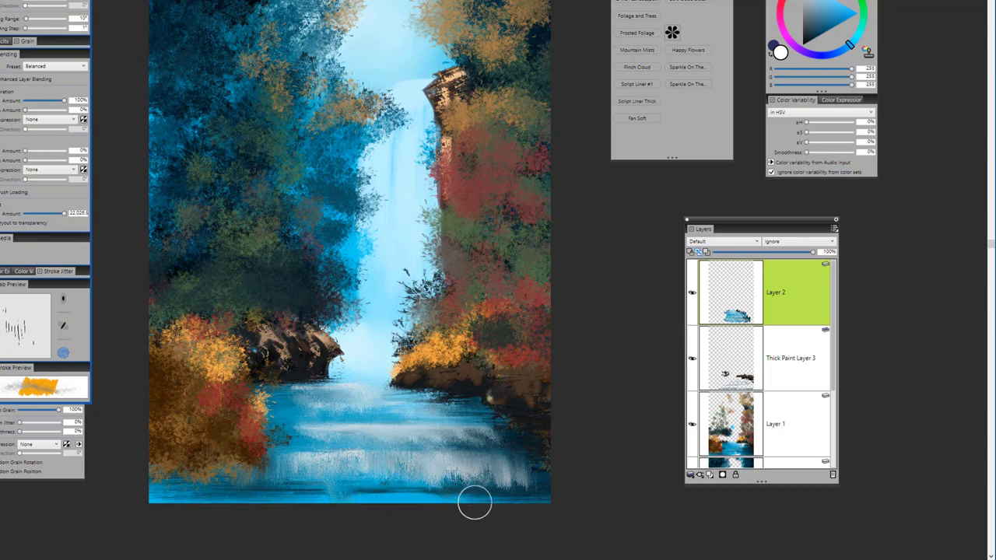
mouse_move(510, 461)
mouse_down()
mouse_move(549, 460)
mouse_move(537, 445)
mouse_move(335, 444)
mouse_move(416, 444)
mouse_move(387, 443)
mouse_move(477, 429)
mouse_move(496, 442)
mouse_move(450, 431)
mouse_move(493, 427)
mouse_up()
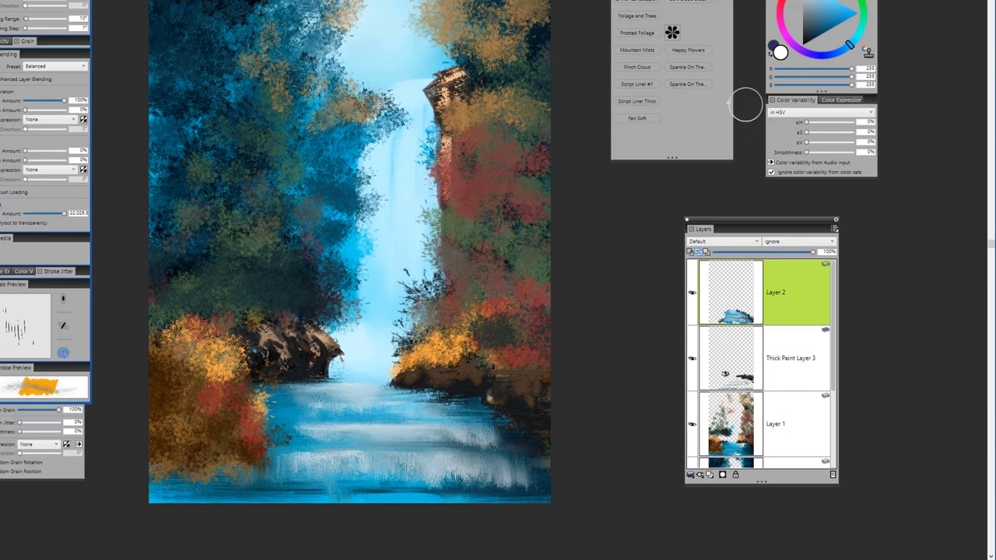
With the second Sparkle On The Water brush, paint horizontal ripples in sampled blues and dark tones across the water at the waterfall's base
drag(694, 68, 693, 84)
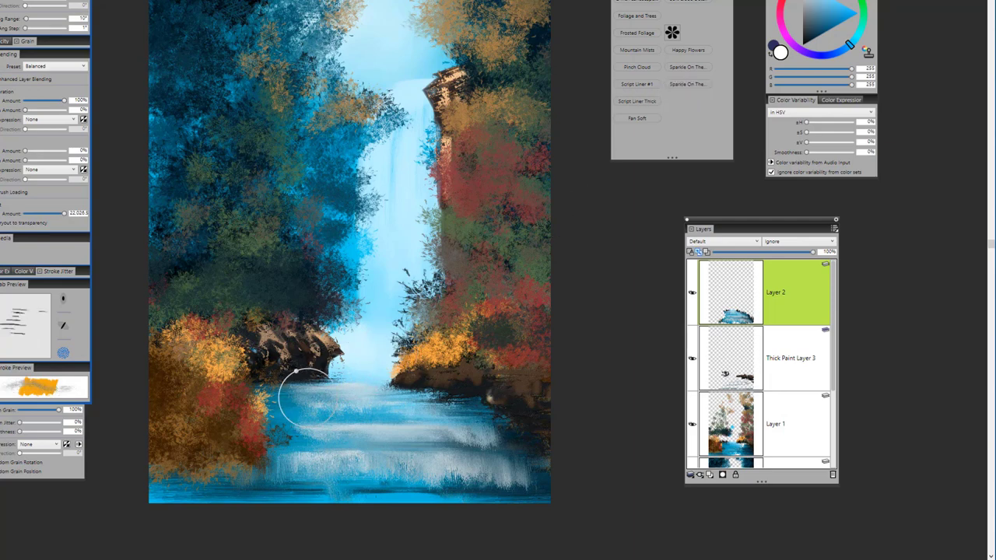
mouse_move(320, 387)
mouse_down()
mouse_move(279, 388)
mouse_move(377, 384)
mouse_up()
alt+click(279, 387)
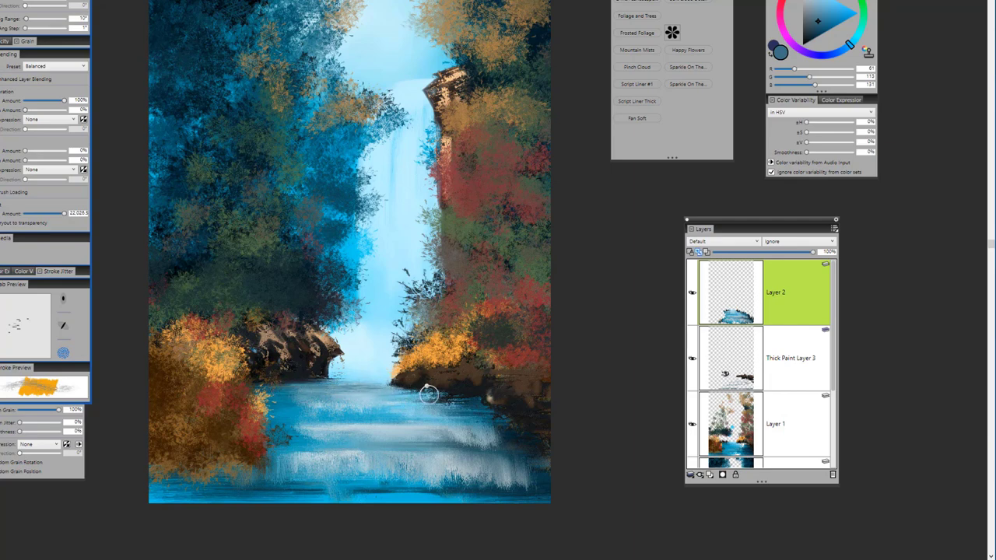
alt+click(415, 395)
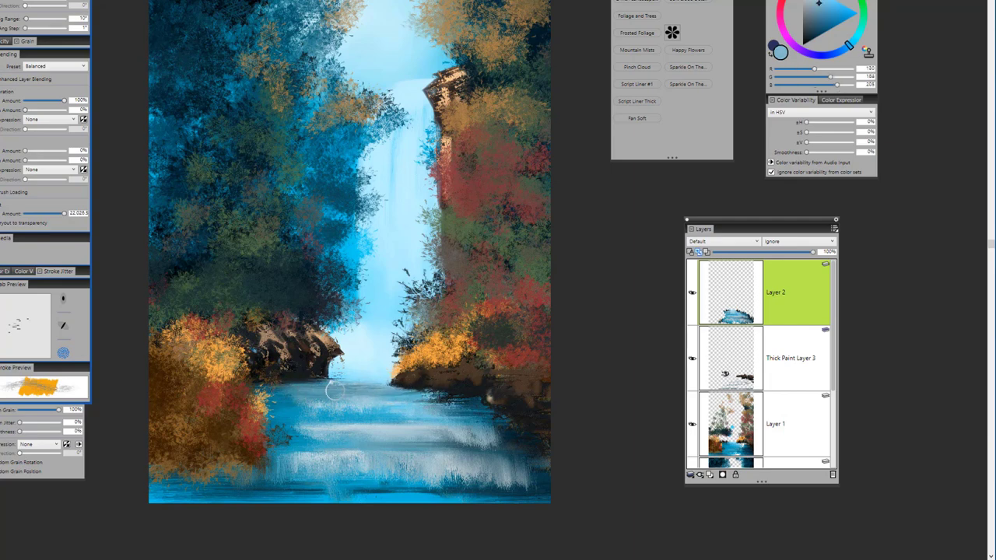
alt+click(278, 397)
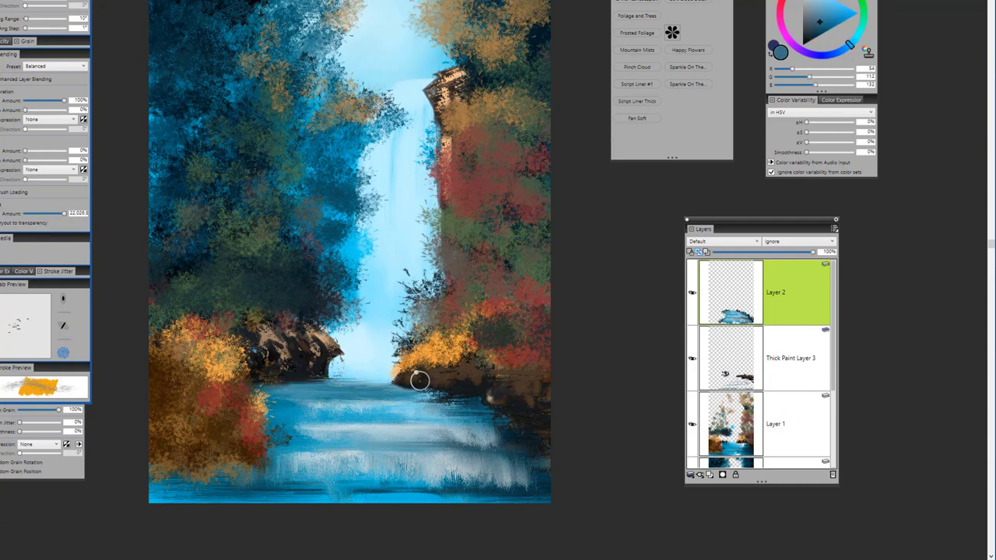
alt+click(377, 395)
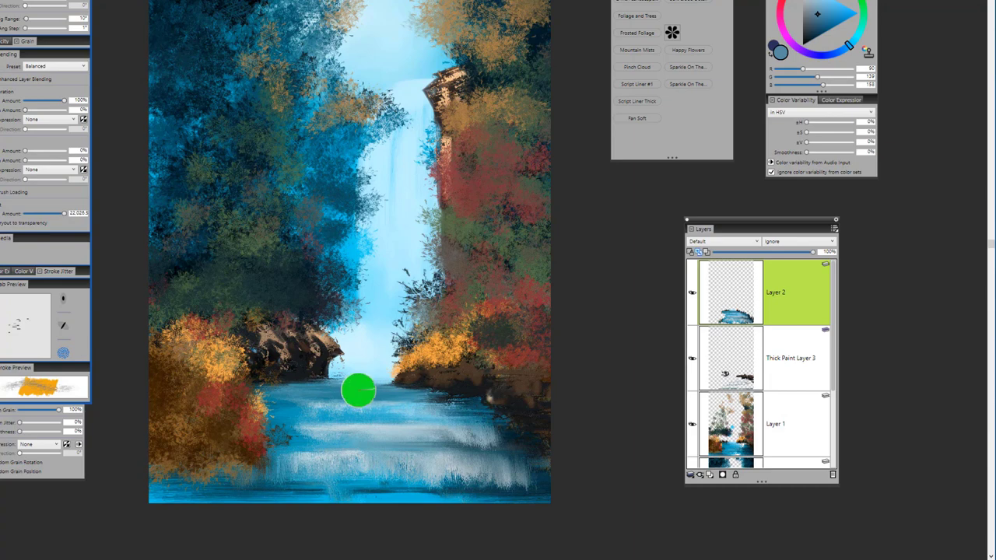
drag(375, 389, 378, 389)
alt+click(370, 365)
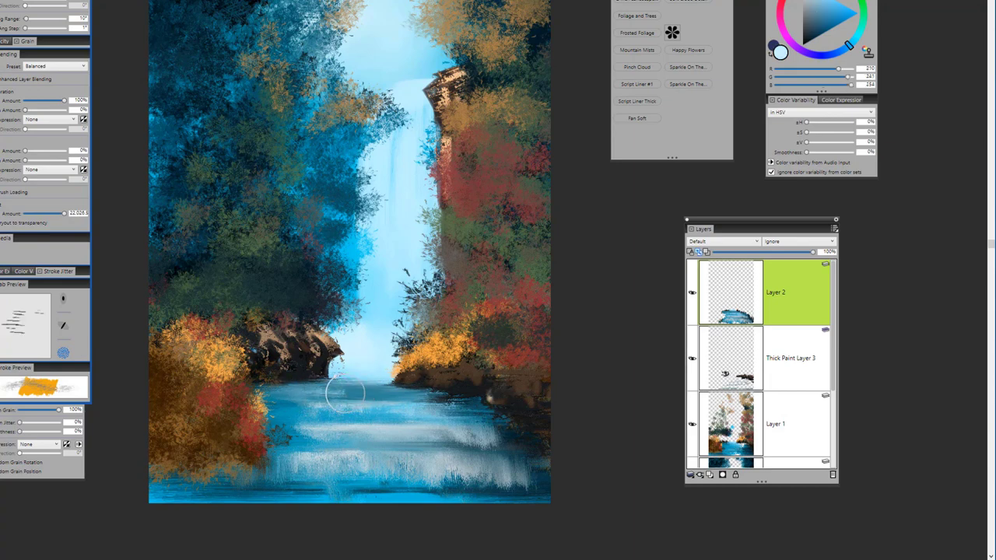
alt+click(438, 393)
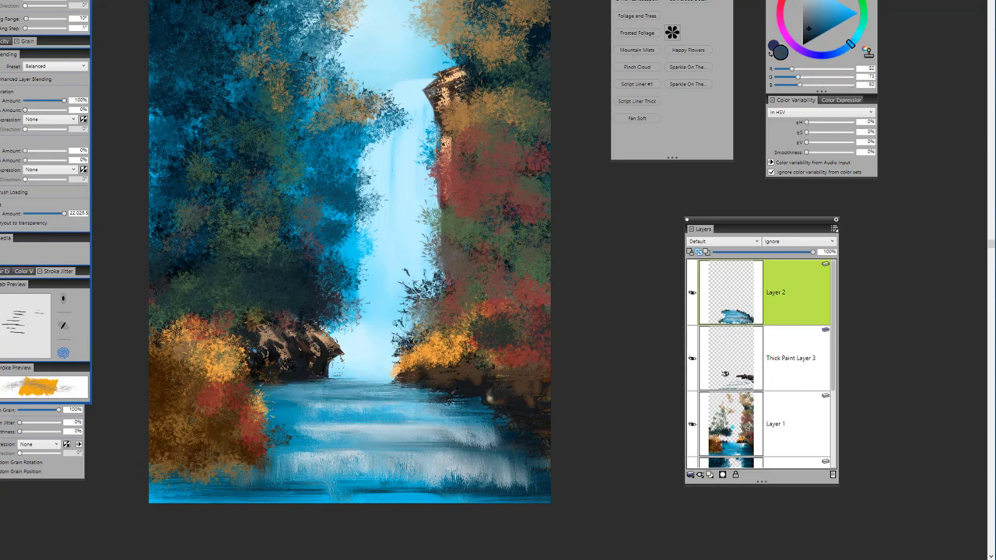
mouse_move(434, 394)
mouse_down()
mouse_move(320, 395)
mouse_move(427, 386)
mouse_move(301, 387)
mouse_up()
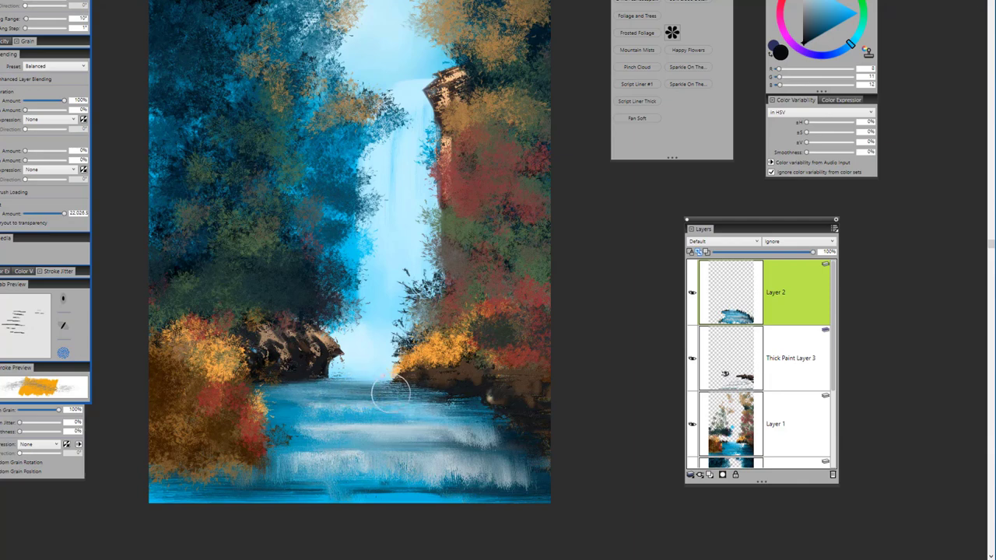
alt+click(283, 394)
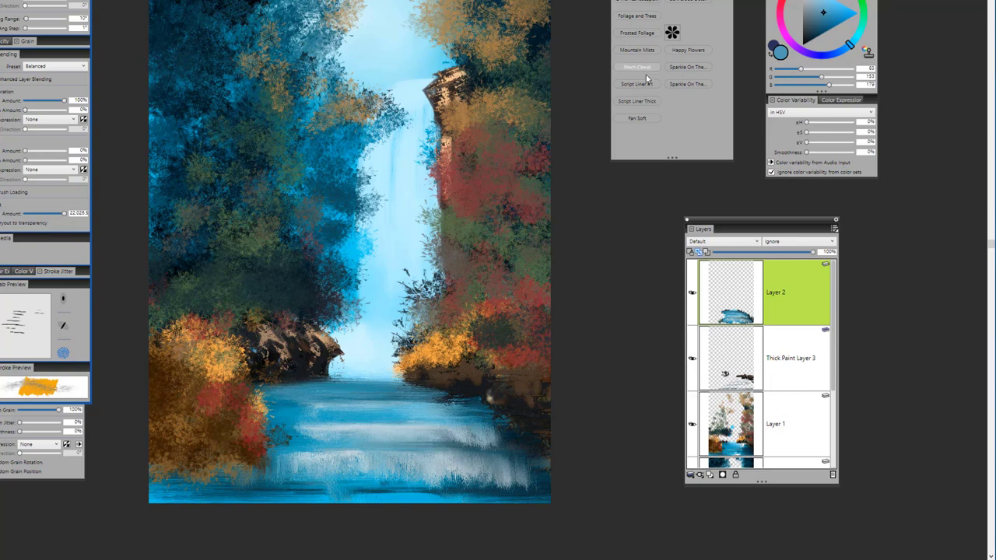
With the Frosted Foliage brush, paint sampled ochre foliage over the right bank and break it up with sampled dark teal
click(640, 33)
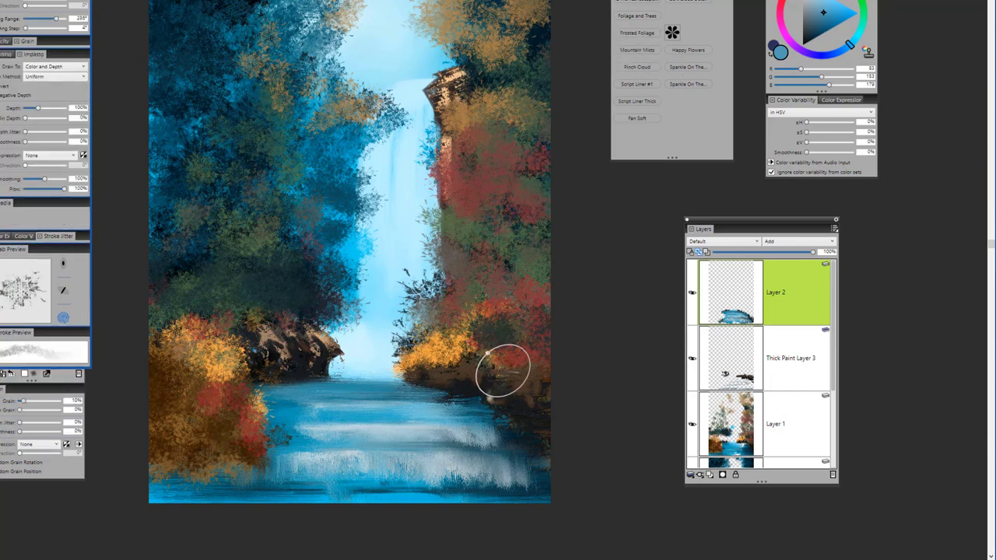
mouse_move(503, 371)
mouse_down()
mouse_move(524, 387)
mouse_move(525, 411)
mouse_move(520, 378)
mouse_move(516, 418)
mouse_move(482, 413)
mouse_move(515, 419)
mouse_move(542, 415)
mouse_move(524, 387)
mouse_move(490, 369)
mouse_move(573, 372)
mouse_up()
alt+click(490, 389)
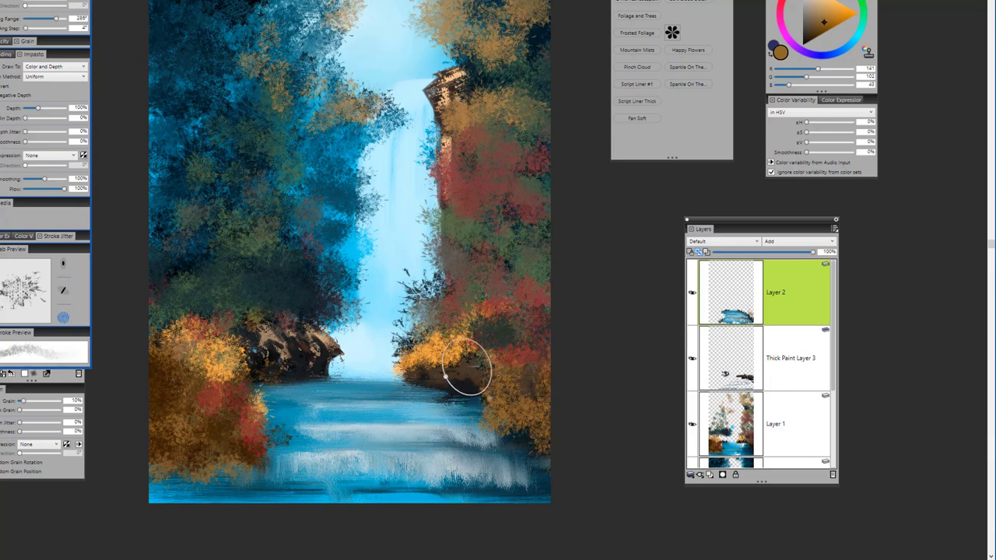
mouse_move(442, 273)
mouse_down()
mouse_move(422, 259)
mouse_move(464, 258)
mouse_move(497, 279)
mouse_move(544, 275)
mouse_move(510, 241)
mouse_move(545, 244)
mouse_up()
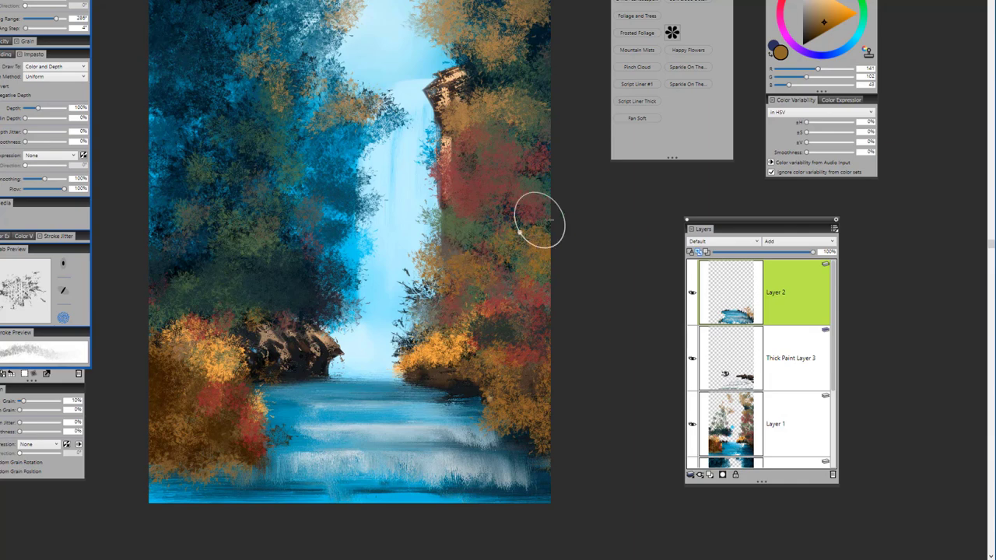
alt+click(518, 182)
mouse_move(531, 284)
mouse_down()
mouse_move(492, 290)
mouse_move(524, 310)
mouse_move(538, 305)
mouse_move(493, 337)
mouse_move(532, 370)
mouse_move(520, 381)
mouse_move(558, 401)
mouse_move(524, 353)
mouse_move(541, 329)
mouse_move(529, 365)
mouse_up()
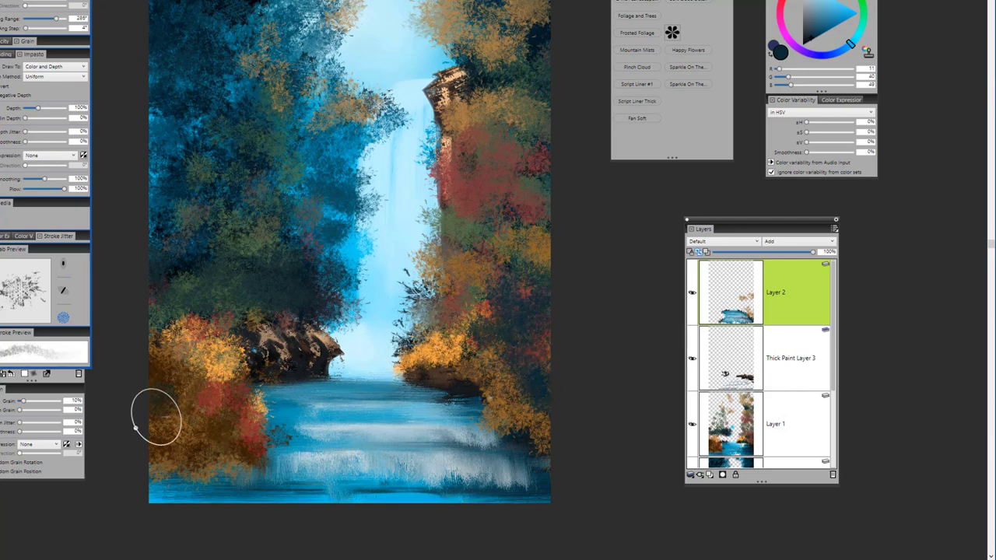
Dab sampled dark tones into the lower-left bush and olive-brown foliage onto the trees above the left rocks
mouse_move(153, 413)
mouse_down()
mouse_move(216, 404)
mouse_move(226, 430)
mouse_move(191, 455)
mouse_move(170, 447)
mouse_move(171, 429)
mouse_move(216, 467)
mouse_up()
alt+click(210, 356)
mouse_move(219, 387)
mouse_down()
mouse_move(243, 409)
mouse_move(235, 437)
mouse_move(211, 392)
mouse_move(205, 411)
mouse_move(222, 431)
mouse_move(175, 440)
mouse_move(182, 471)
mouse_move(165, 478)
mouse_move(147, 470)
mouse_move(143, 481)
mouse_move(147, 448)
mouse_move(185, 450)
mouse_move(218, 438)
mouse_up()
alt+click(193, 411)
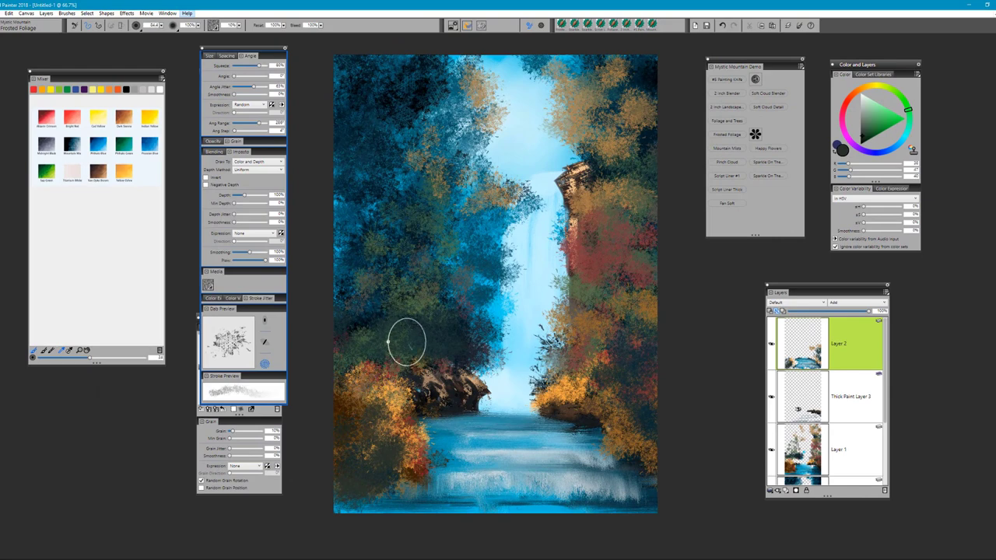
alt+click(399, 339)
mouse_move(400, 340)
mouse_down()
mouse_move(426, 355)
mouse_move(356, 333)
mouse_move(383, 352)
mouse_up()
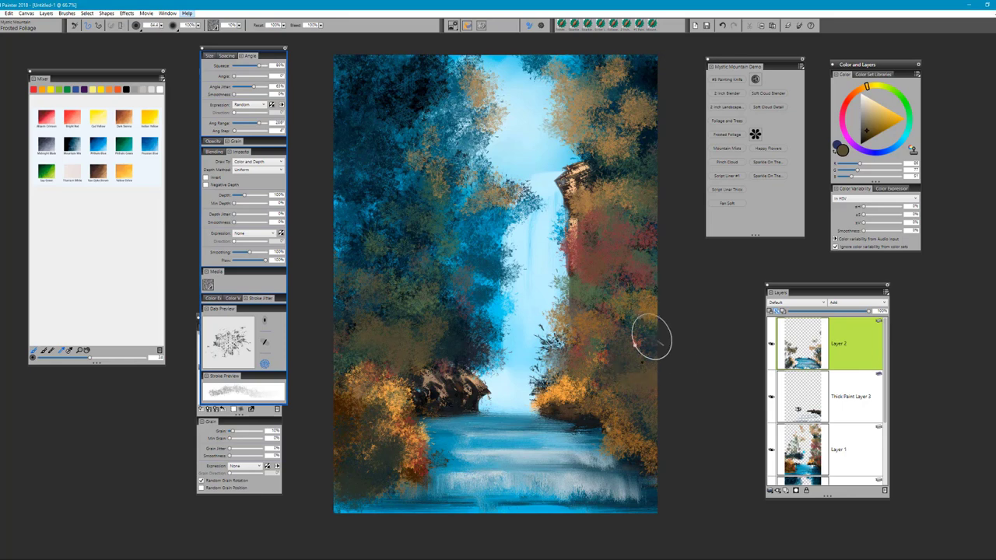
Layer sampled brown, ochre and near-black foliage through the trees on the right bank
alt+click(615, 360)
mouse_move(615, 361)
mouse_down()
mouse_move(647, 367)
mouse_move(644, 400)
mouse_move(620, 392)
mouse_move(648, 360)
mouse_up()
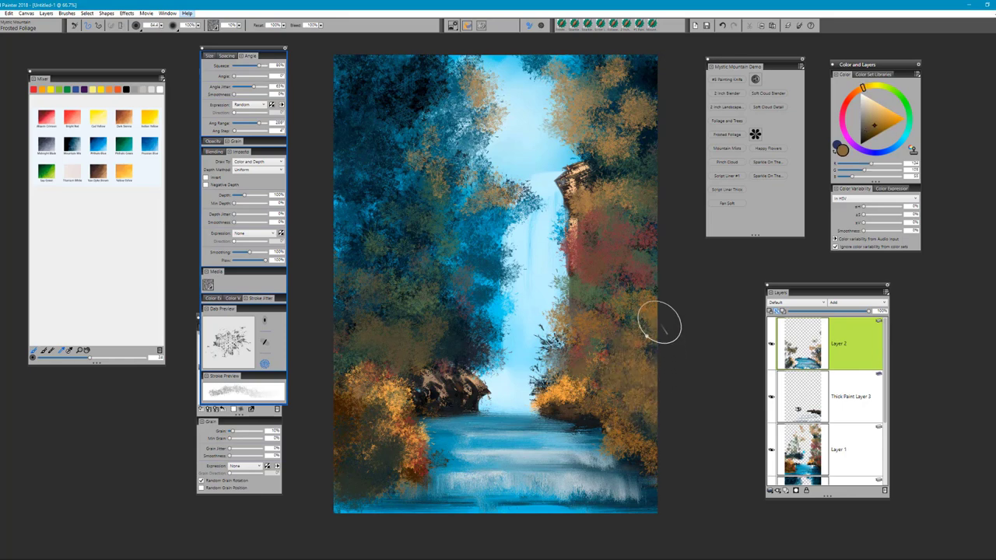
alt+click(652, 418)
alt+click(486, 339)
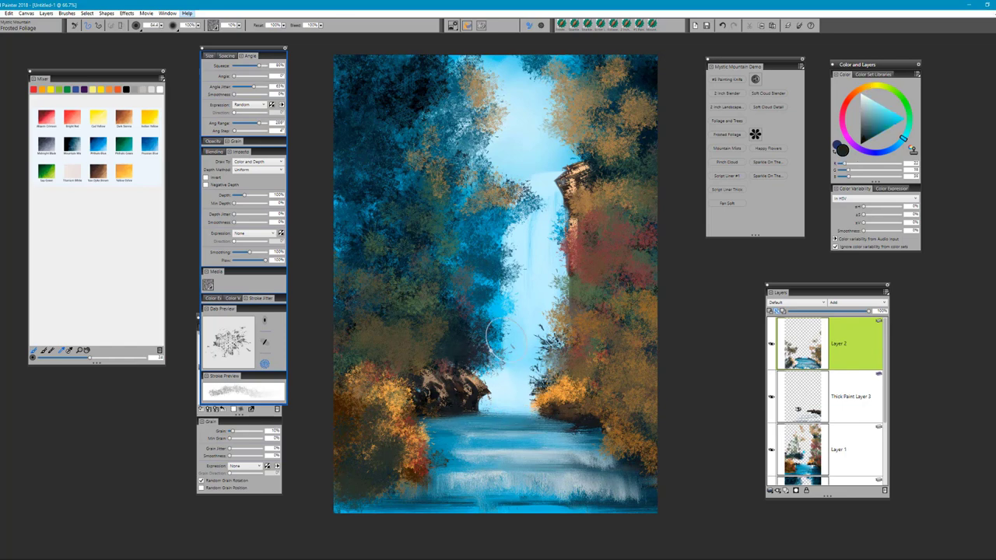
mouse_move(631, 382)
mouse_down()
mouse_move(656, 371)
mouse_move(642, 362)
mouse_move(647, 350)
mouse_move(653, 368)
mouse_move(637, 360)
mouse_move(632, 390)
mouse_move(639, 411)
mouse_move(629, 375)
mouse_move(644, 370)
mouse_move(656, 339)
mouse_move(638, 318)
mouse_move(659, 313)
mouse_move(637, 259)
mouse_up()
alt+click(604, 356)
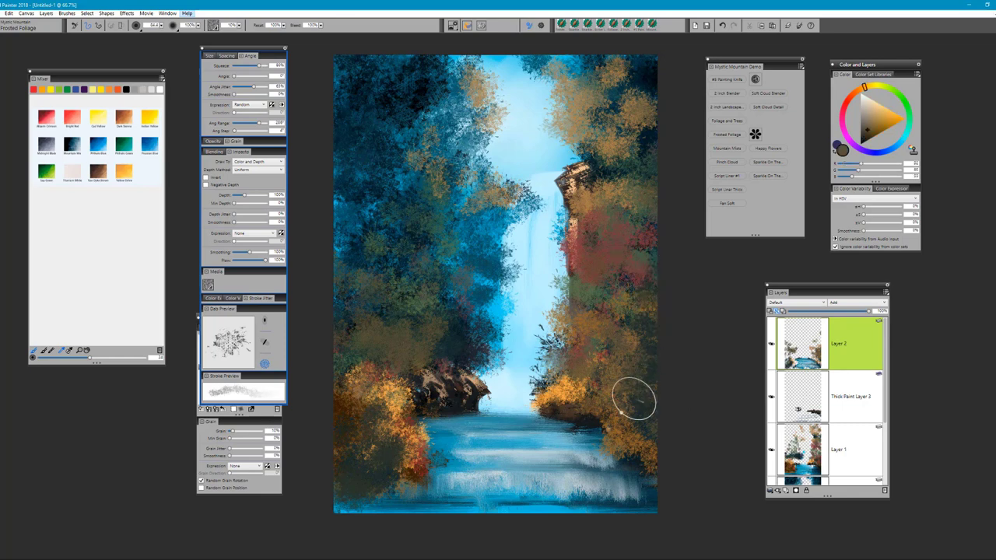
Add sampled golden-ochre foliage to the bush right of the waterfall's base and to the trees above the left rocks
alt+click(567, 385)
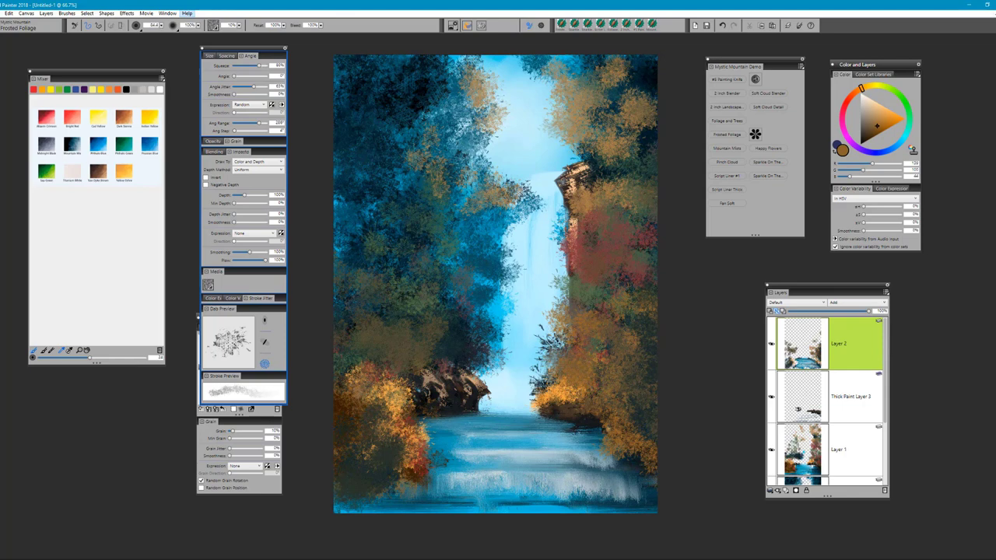
alt+click(558, 383)
drag(552, 372, 551, 376)
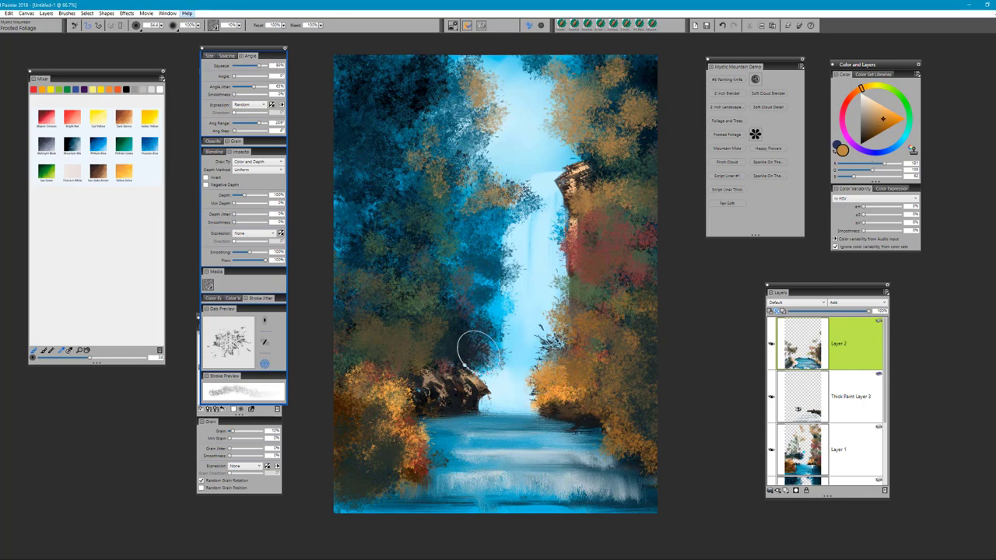
mouse_move(478, 351)
mouse_down()
mouse_move(444, 351)
mouse_move(439, 336)
mouse_move(452, 351)
mouse_move(434, 354)
mouse_move(455, 321)
mouse_move(422, 327)
mouse_move(482, 336)
mouse_move(448, 323)
mouse_move(451, 337)
mouse_move(483, 355)
mouse_move(459, 349)
mouse_move(458, 321)
mouse_move(449, 329)
mouse_move(413, 312)
mouse_move(433, 333)
mouse_move(357, 325)
mouse_up()
alt+click(442, 337)
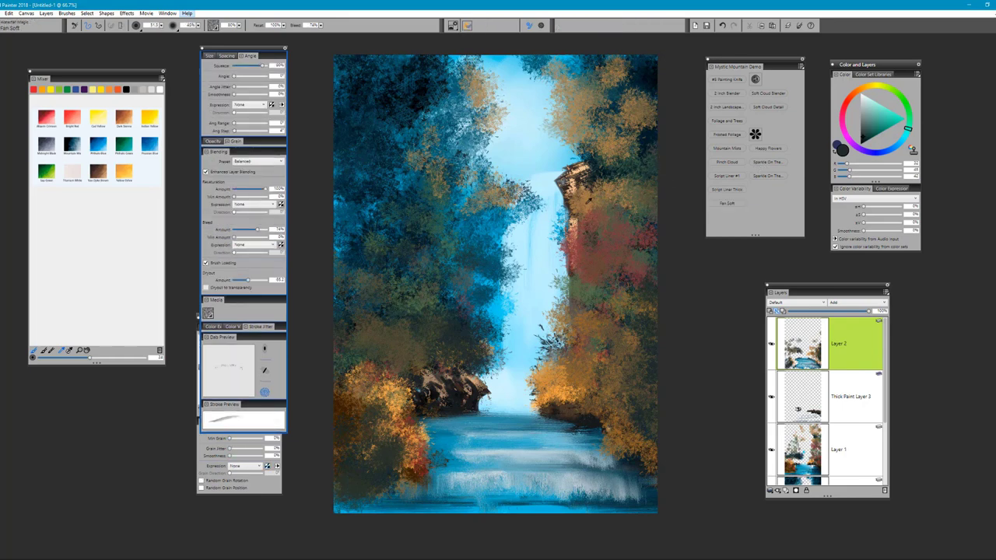
With the Fan Soft brush, paint fan-shaped leaf clusters in sampled ochre and beige on the upper trees on both sides of the sky
alt+click(589, 202)
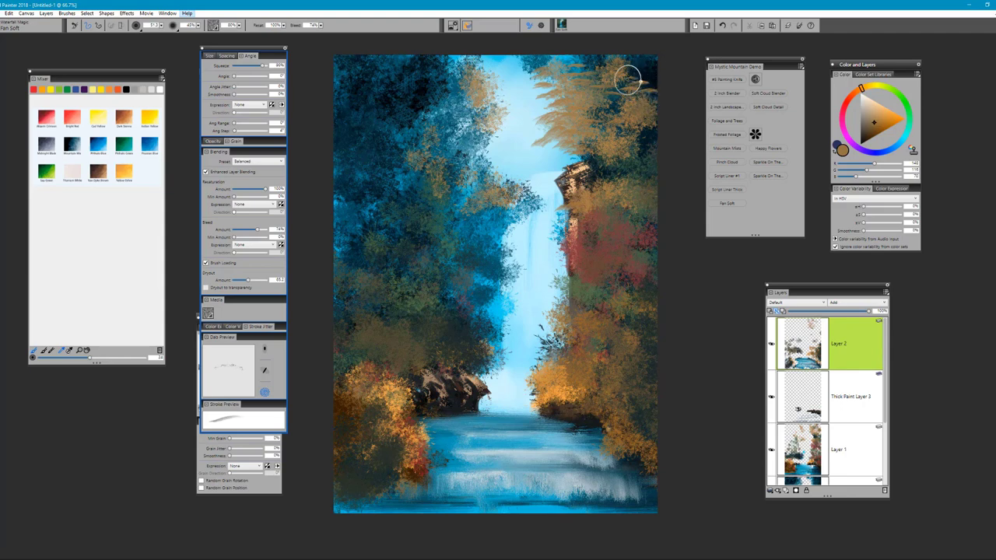
alt+click(481, 76)
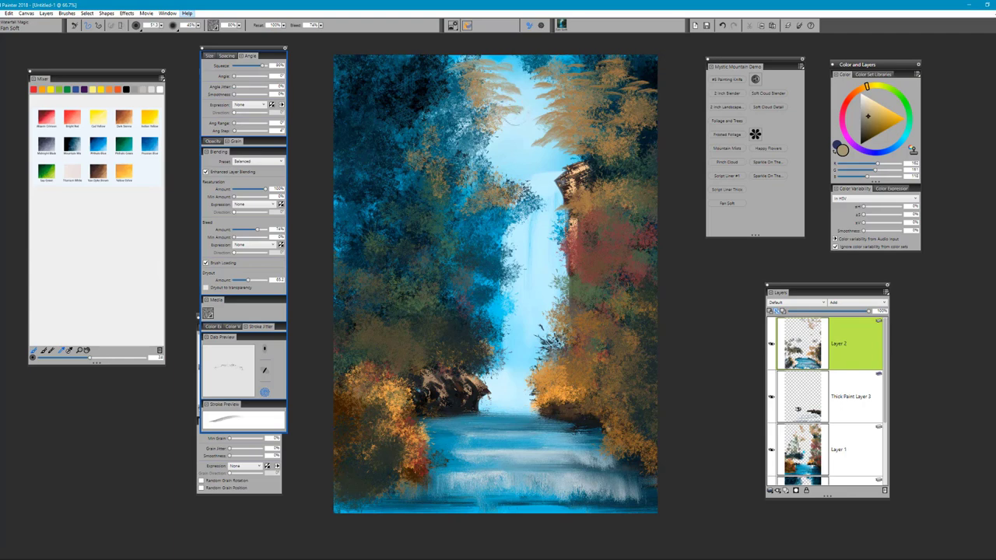
alt+click(476, 107)
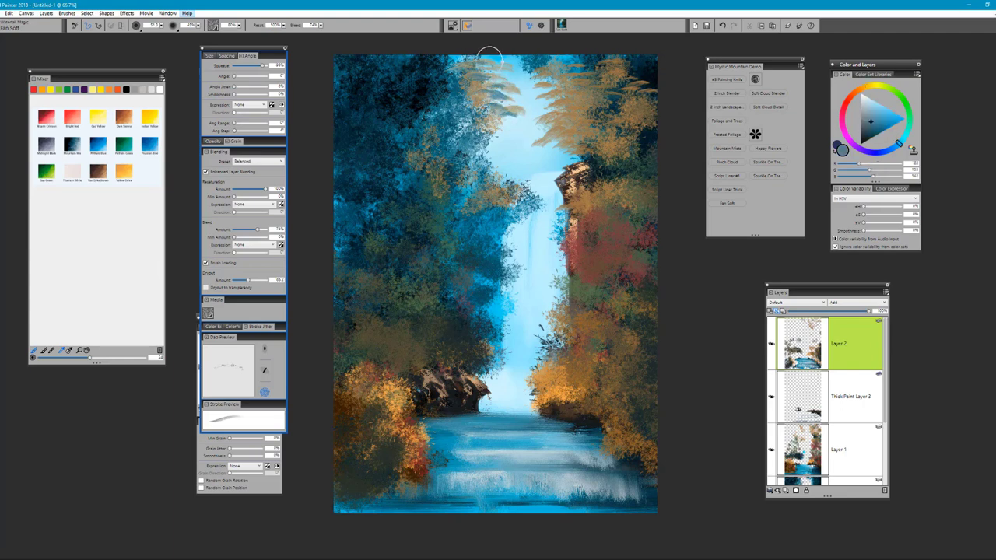
Paint more fan-shaped leaf clusters in sampled reddish brown and olive across the upper-right and upper-left trees
alt+click(584, 137)
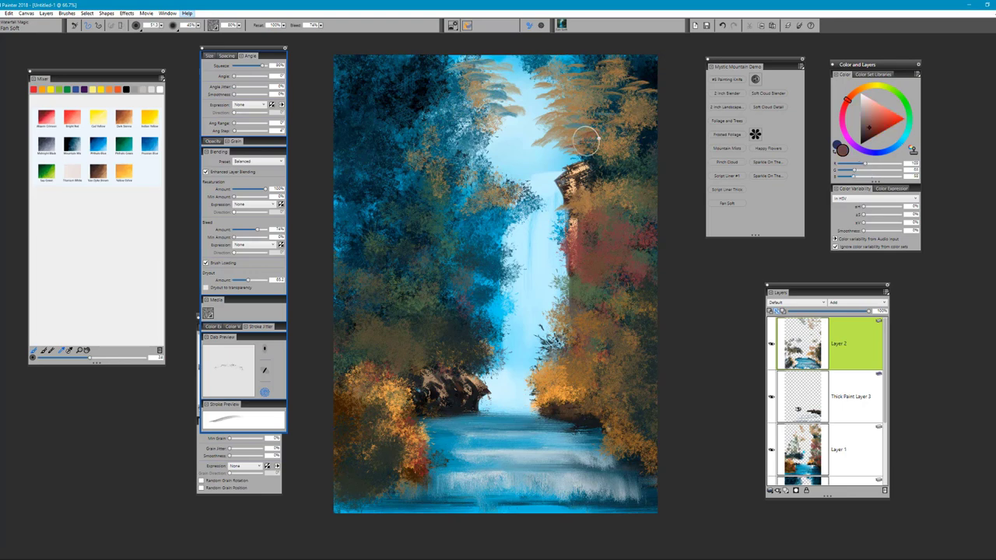
drag(604, 140, 636, 150)
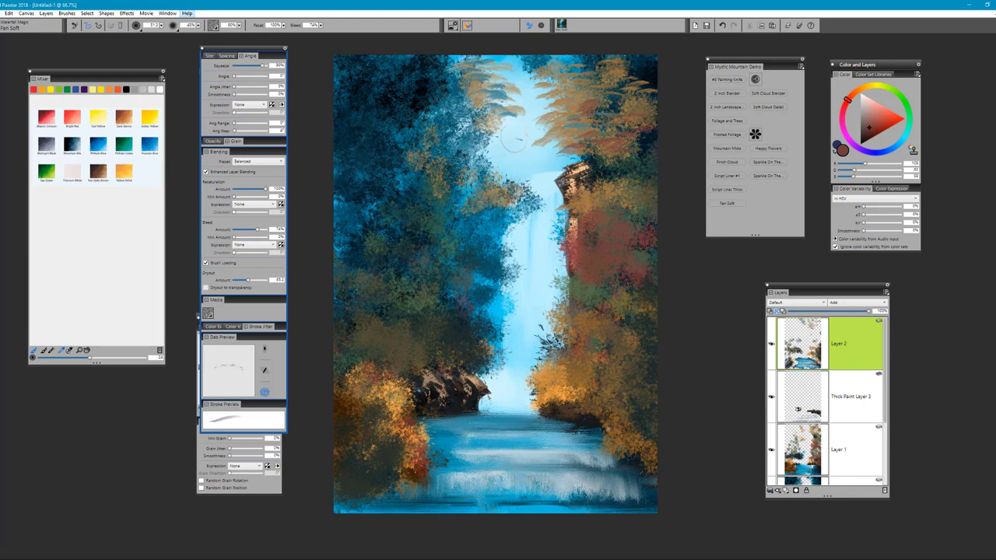
alt+click(445, 173)
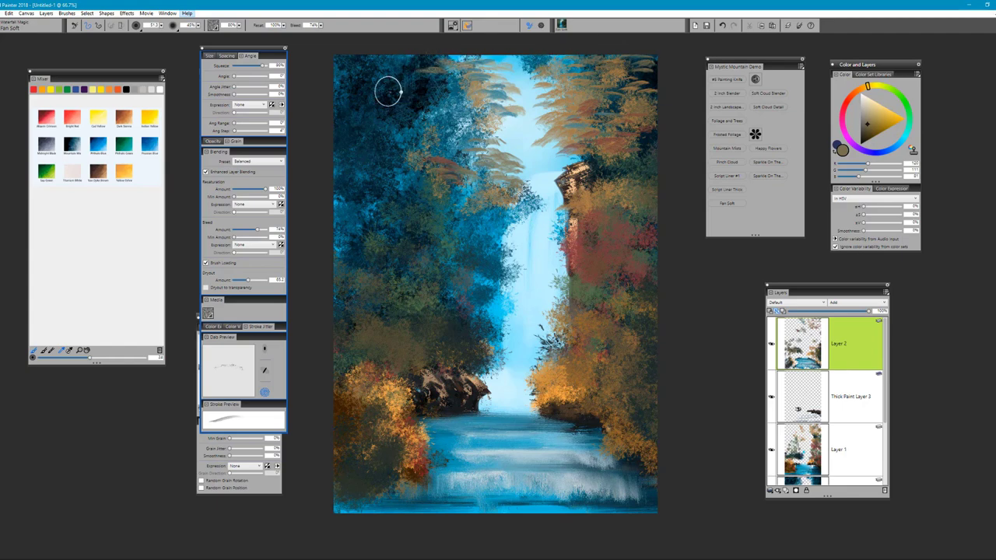
mouse_move(389, 92)
mouse_down()
mouse_move(415, 106)
mouse_move(398, 100)
mouse_move(394, 110)
mouse_move(416, 116)
mouse_move(423, 95)
mouse_move(449, 104)
mouse_up()
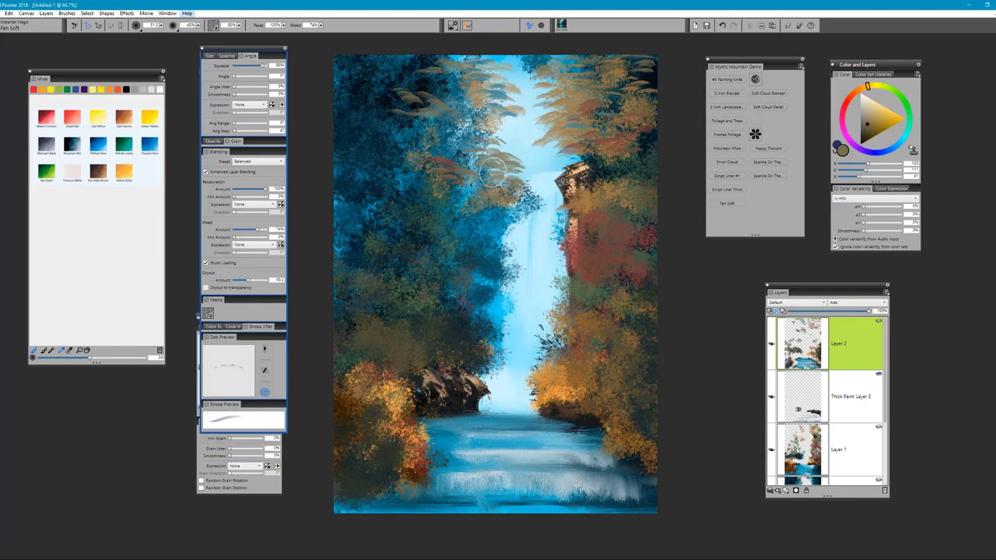
Choose the yellow-orange swatch and paint bright leaf fans beside the right cliff and on the left trees halfway down the waterfall
alt+click(600, 224)
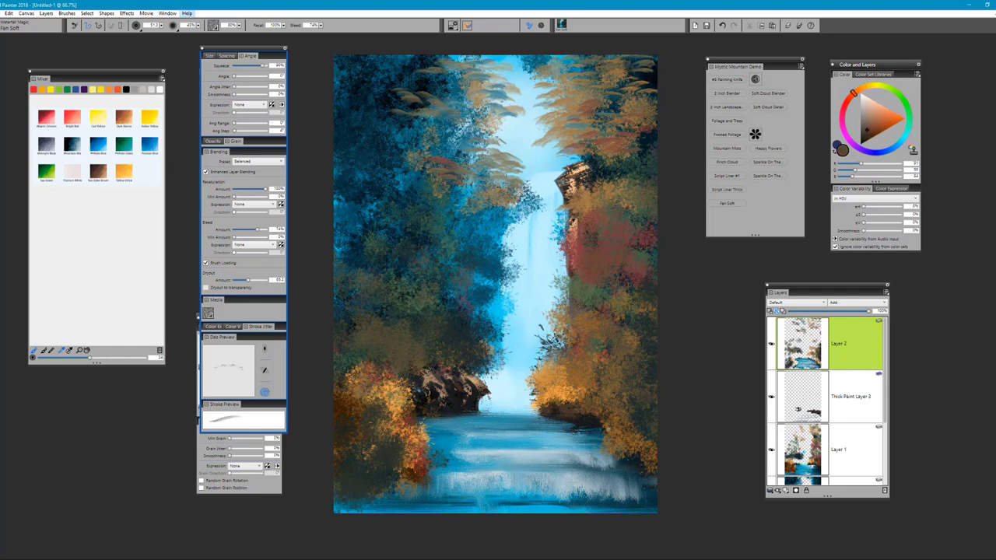
click(126, 168)
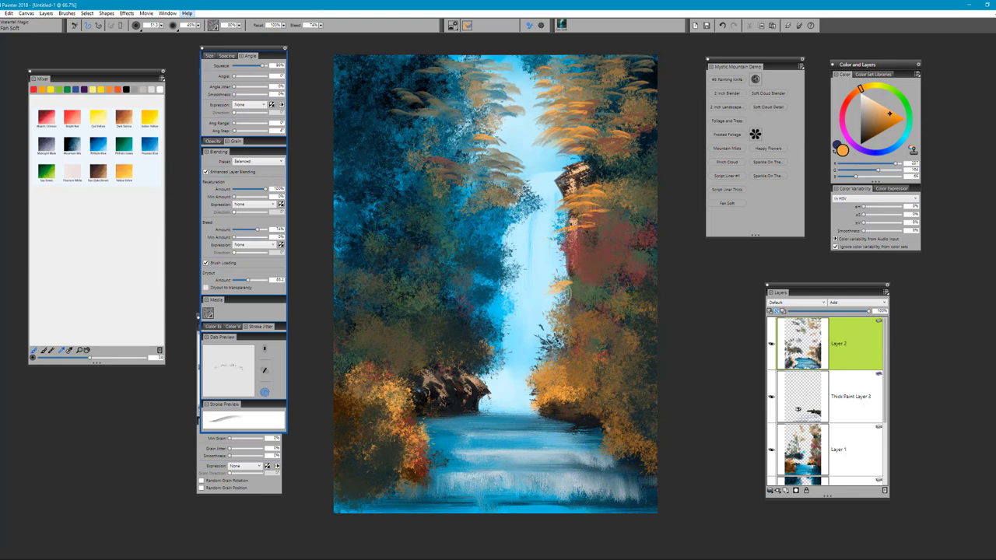
mouse_move(577, 287)
mouse_down()
mouse_move(569, 259)
mouse_move(583, 240)
mouse_move(595, 257)
mouse_move(577, 256)
mouse_move(592, 261)
mouse_move(580, 261)
mouse_move(602, 287)
mouse_move(581, 279)
mouse_move(575, 286)
mouse_move(596, 291)
mouse_move(563, 309)
mouse_move(577, 294)
mouse_move(592, 298)
mouse_move(581, 287)
mouse_move(616, 264)
mouse_up()
mouse_move(494, 262)
mouse_down()
mouse_move(467, 263)
mouse_move(479, 266)
mouse_move(473, 275)
mouse_move(482, 270)
mouse_move(473, 259)
mouse_move(487, 264)
mouse_move(458, 260)
mouse_move(488, 244)
mouse_move(462, 256)
mouse_move(488, 261)
mouse_move(434, 271)
mouse_move(497, 227)
mouse_move(440, 252)
mouse_move(476, 241)
mouse_move(479, 257)
mouse_move(507, 277)
mouse_move(482, 273)
mouse_move(471, 289)
mouse_move(491, 292)
mouse_move(459, 273)
mouse_move(442, 278)
mouse_move(463, 268)
mouse_up()
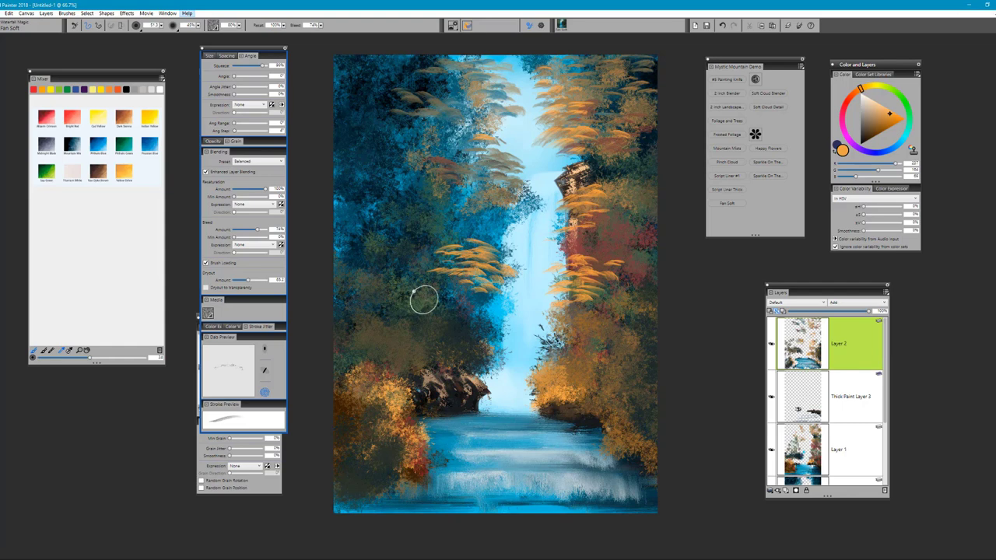
drag(424, 299, 436, 302)
Paint dark blue leaf fans, sampled from the shadows, beneath the orange clusters on the left side of the waterfall
alt+click(420, 298)
alt+click(463, 319)
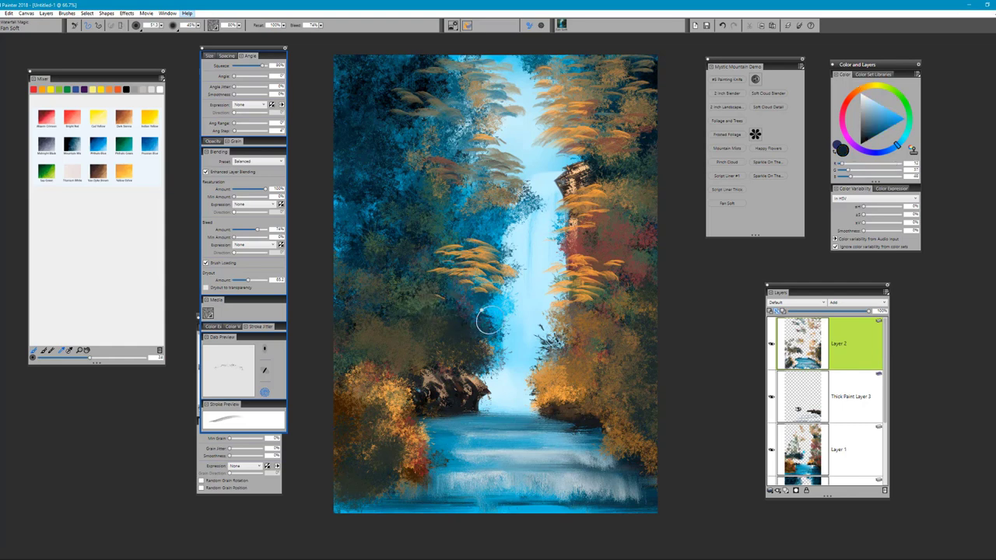
mouse_move(488, 319)
mouse_down()
mouse_move(493, 311)
mouse_move(487, 329)
mouse_move(483, 302)
mouse_move(496, 311)
mouse_up()
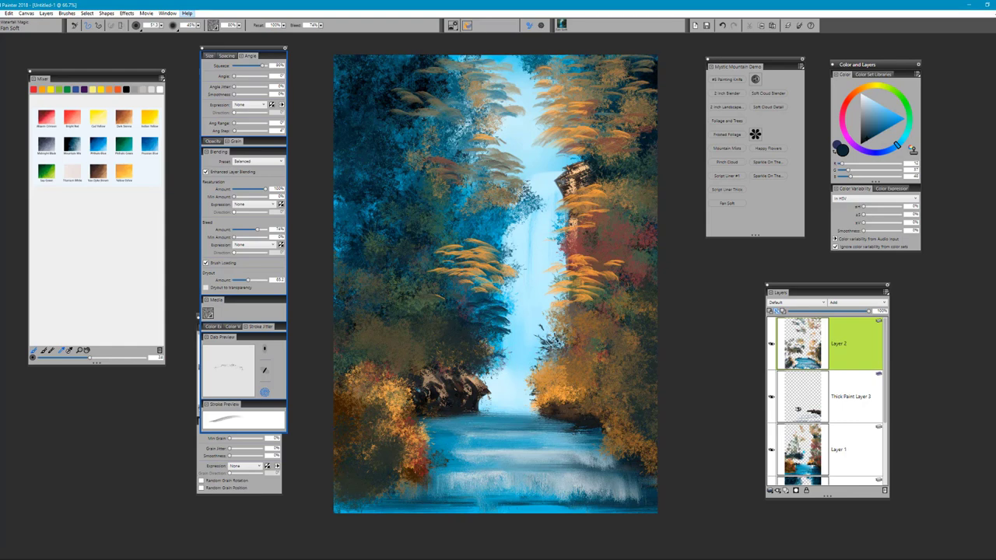
Paint sampled dark blue-grey leaf fans along the left trees' edge, just above the rocks beside the waterfall's base
alt+click(498, 348)
alt+click(495, 348)
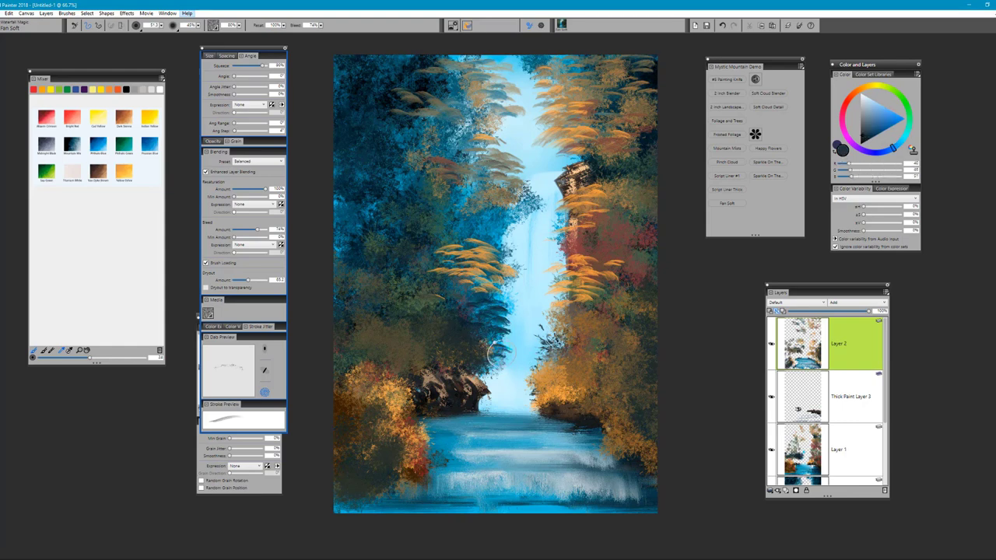
drag(490, 342, 506, 305)
mouse_move(487, 371)
mouse_down()
mouse_move(502, 383)
mouse_move(483, 353)
mouse_up()
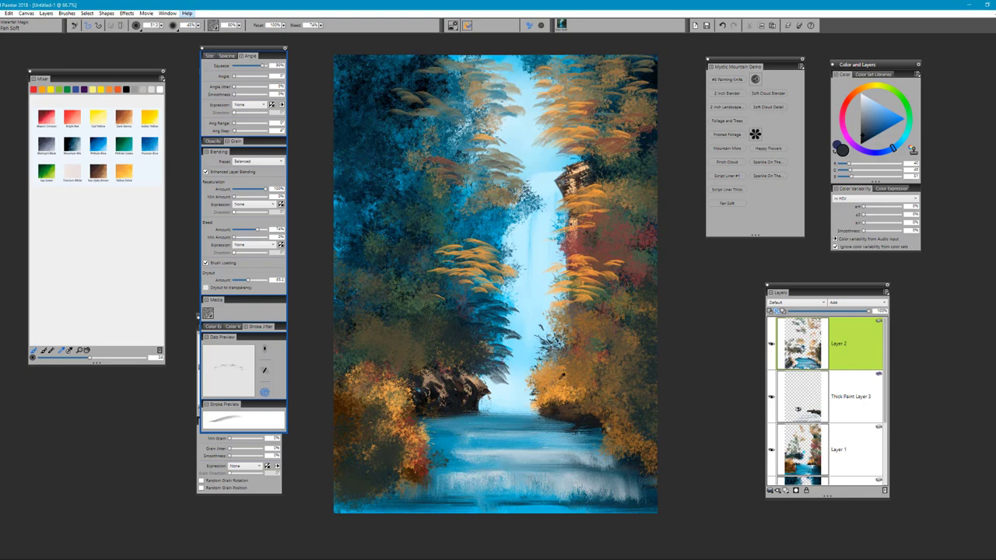
Sample golden brown from the right bank's bush and paint leaf fans above that bank and across the mid-left trees
alt+click(561, 376)
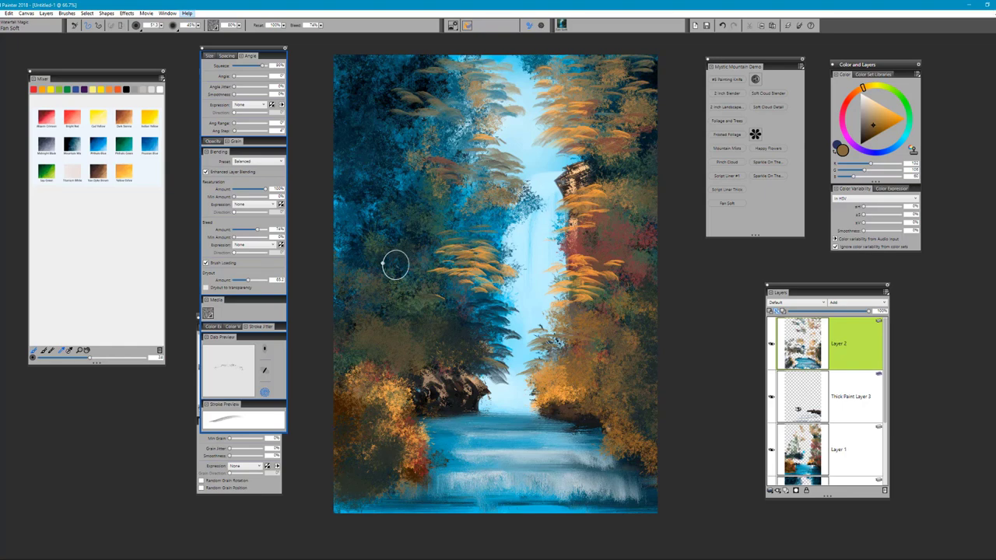
drag(407, 263, 422, 278)
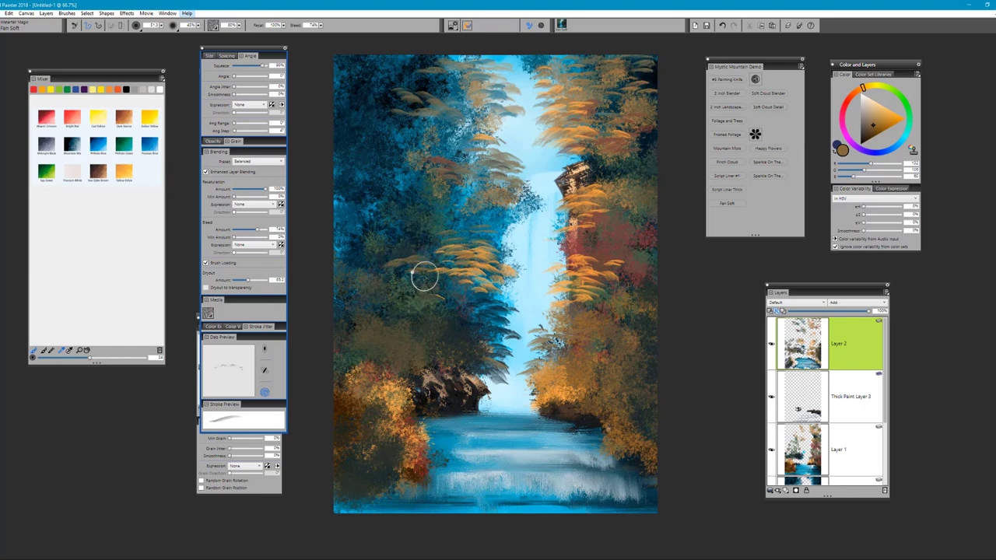
mouse_move(451, 322)
mouse_down()
mouse_move(463, 333)
mouse_move(473, 327)
mouse_move(465, 344)
mouse_up()
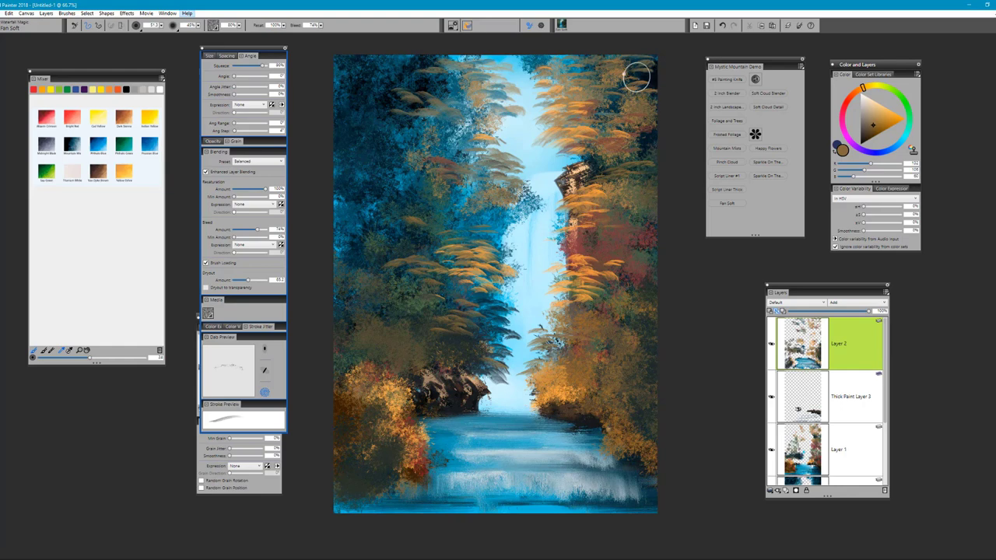
alt+click(412, 82)
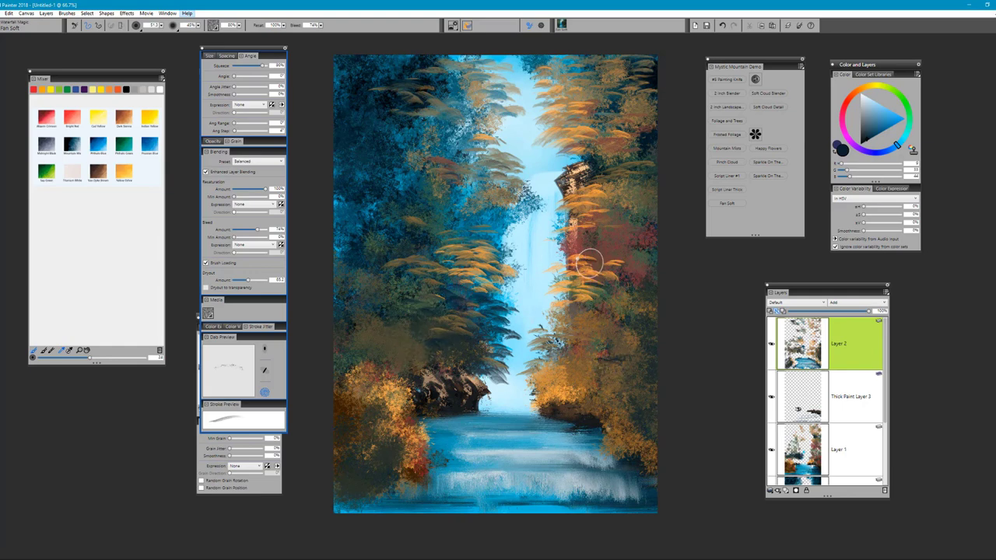
With the Frosted Foliage brush, dab foliage in sampled olive and dark brown over the upper-left trees
click(727, 134)
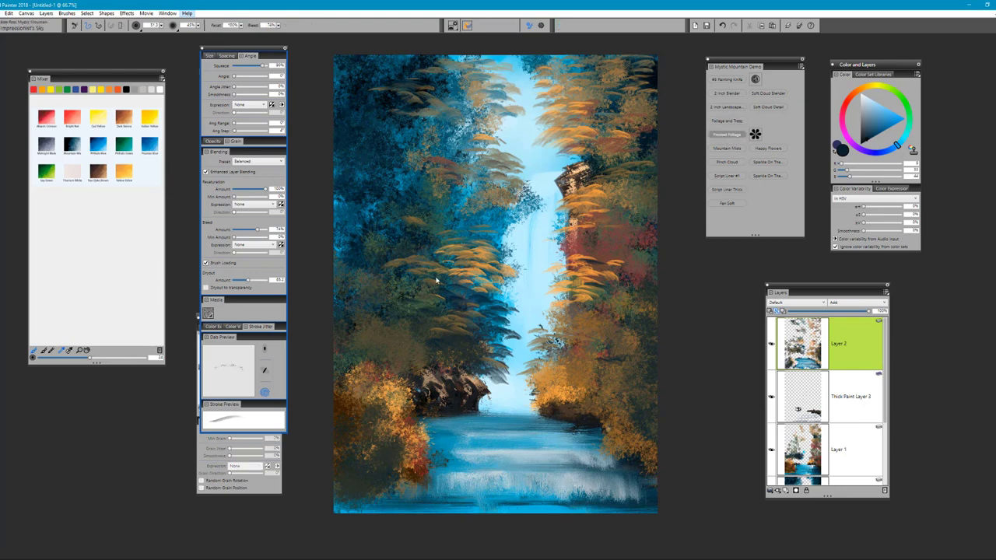
alt+click(395, 346)
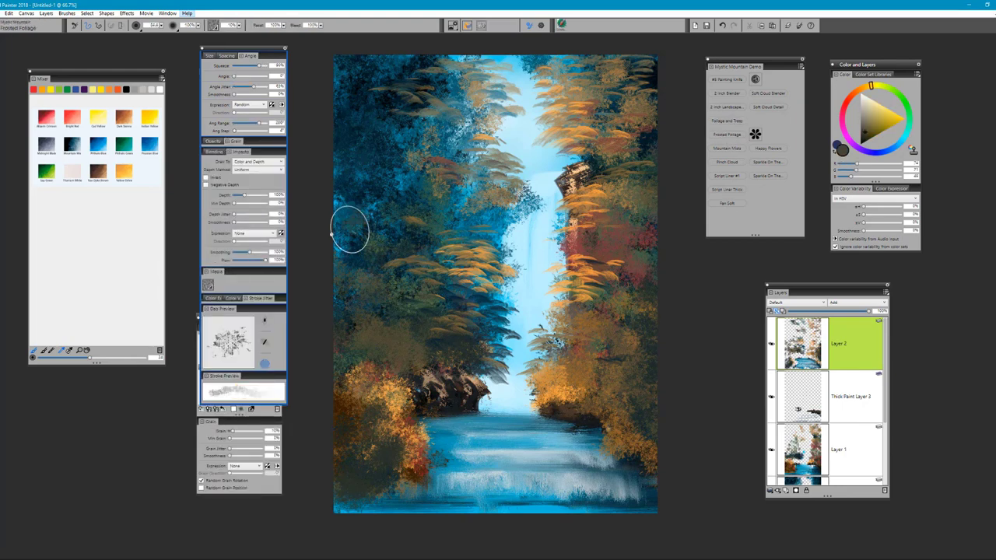
drag(382, 184, 409, 185)
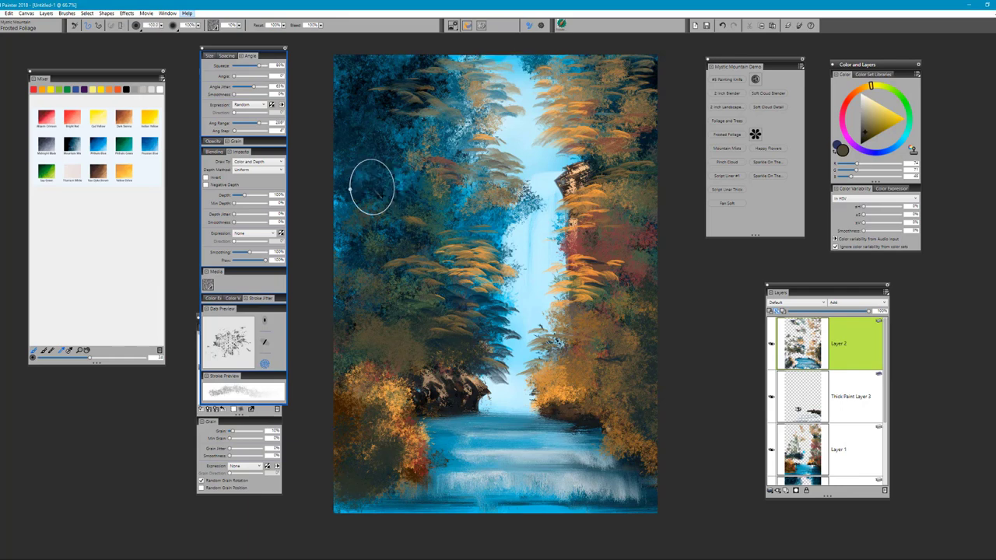
alt+click(363, 375)
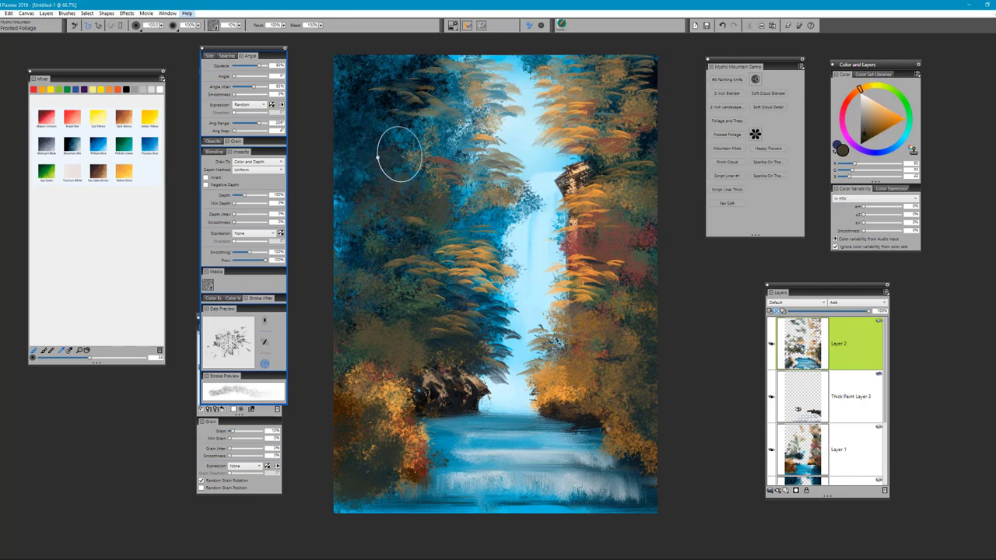
mouse_move(400, 154)
mouse_down()
mouse_move(460, 127)
mouse_move(463, 135)
mouse_move(464, 122)
mouse_move(419, 140)
mouse_move(401, 120)
mouse_up()
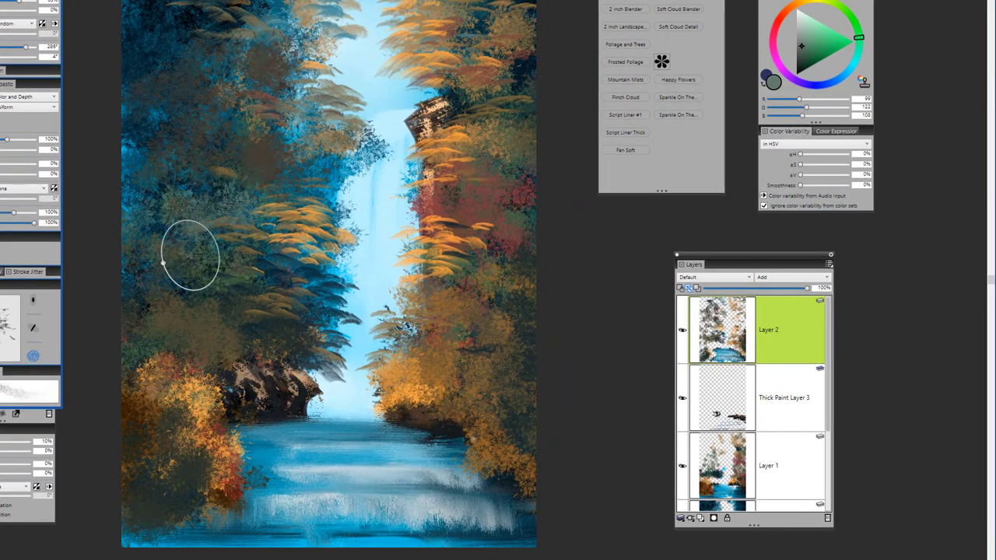
Dab grey-green frosted foliage into the trees on both banks, and darken their outer areas with sampled deep navy
mouse_move(190, 255)
mouse_down()
mouse_move(143, 278)
mouse_move(210, 282)
mouse_move(226, 298)
mouse_move(200, 316)
mouse_move(158, 225)
mouse_up()
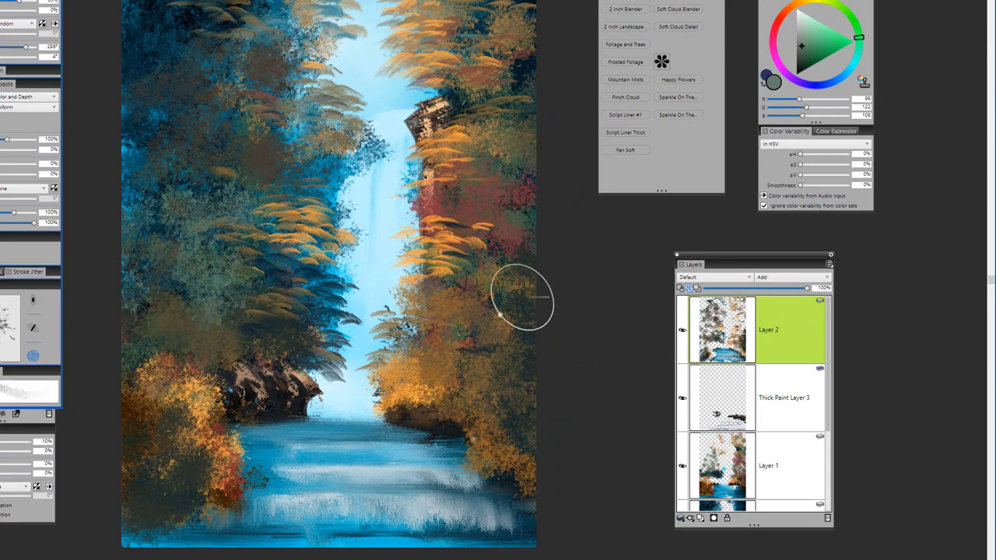
mouse_move(522, 297)
mouse_down()
mouse_move(458, 306)
mouse_move(505, 305)
mouse_move(526, 273)
mouse_move(512, 152)
mouse_move(521, 90)
mouse_move(498, 33)
mouse_move(508, 33)
mouse_move(516, 55)
mouse_move(499, 59)
mouse_move(531, 118)
mouse_move(467, 104)
mouse_move(506, 80)
mouse_move(473, 35)
mouse_move(517, 8)
mouse_move(510, 148)
mouse_move(492, 195)
mouse_move(526, 208)
mouse_move(519, 157)
mouse_move(529, 144)
mouse_move(465, 223)
mouse_move(511, 242)
mouse_move(466, 235)
mouse_move(476, 199)
mouse_move(491, 272)
mouse_move(473, 274)
mouse_move(486, 280)
mouse_move(492, 330)
mouse_move(517, 349)
mouse_move(542, 344)
mouse_up()
alt+click(508, 34)
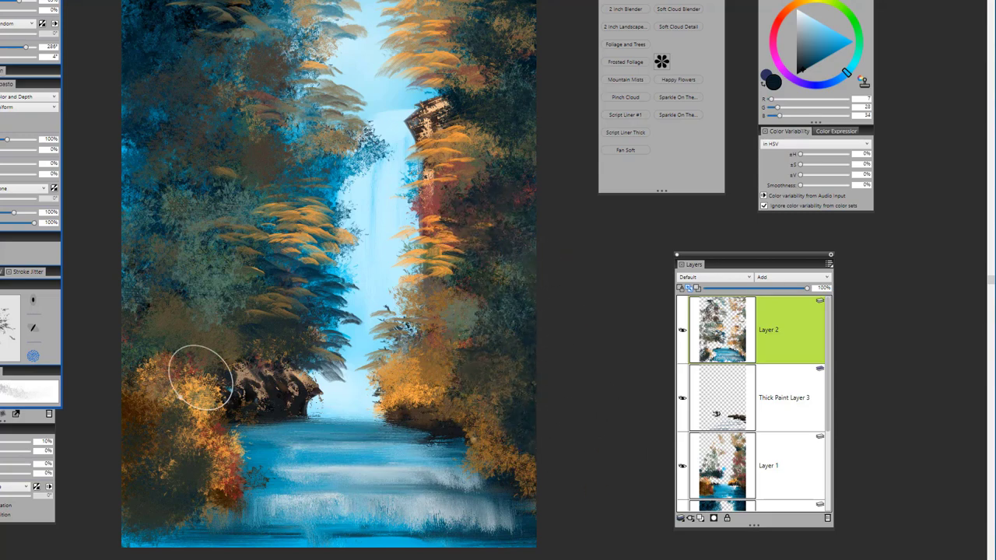
mouse_move(196, 379)
mouse_down()
mouse_move(127, 376)
mouse_move(175, 353)
mouse_move(135, 317)
mouse_move(153, 282)
mouse_move(122, 273)
mouse_move(118, 238)
mouse_move(141, 175)
mouse_move(112, 153)
mouse_move(117, 97)
mouse_move(144, 104)
mouse_move(184, 32)
mouse_up()
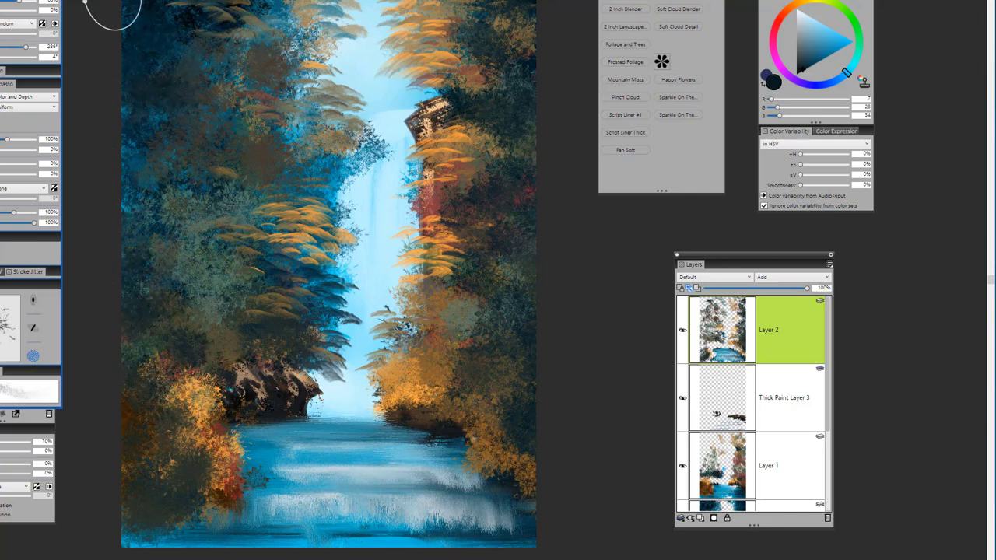
drag(232, 247, 230, 311)
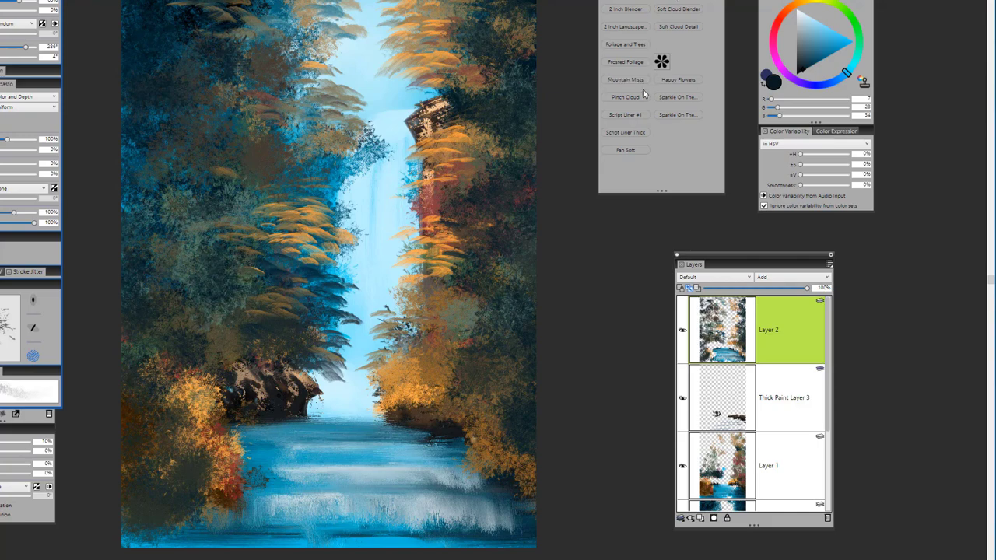
Choose the Foliage and Trees brush with the Window Frost paper texture, and check its dab profile and stencil settings
click(631, 50)
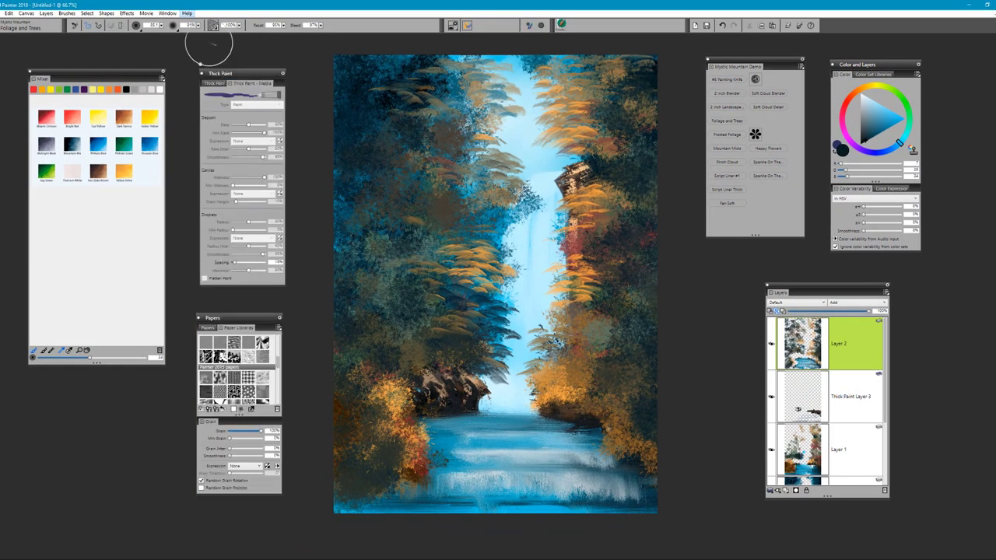
click(213, 26)
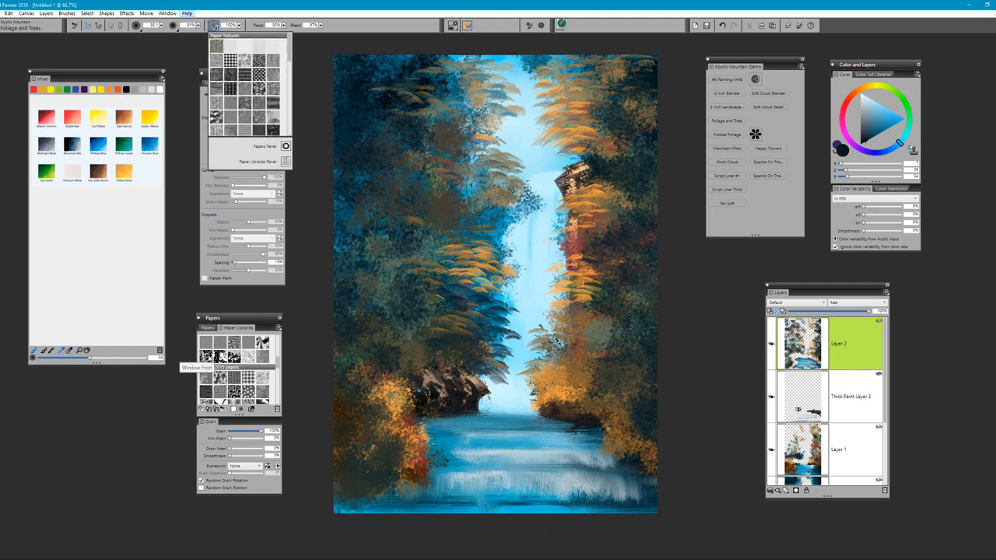
click(206, 356)
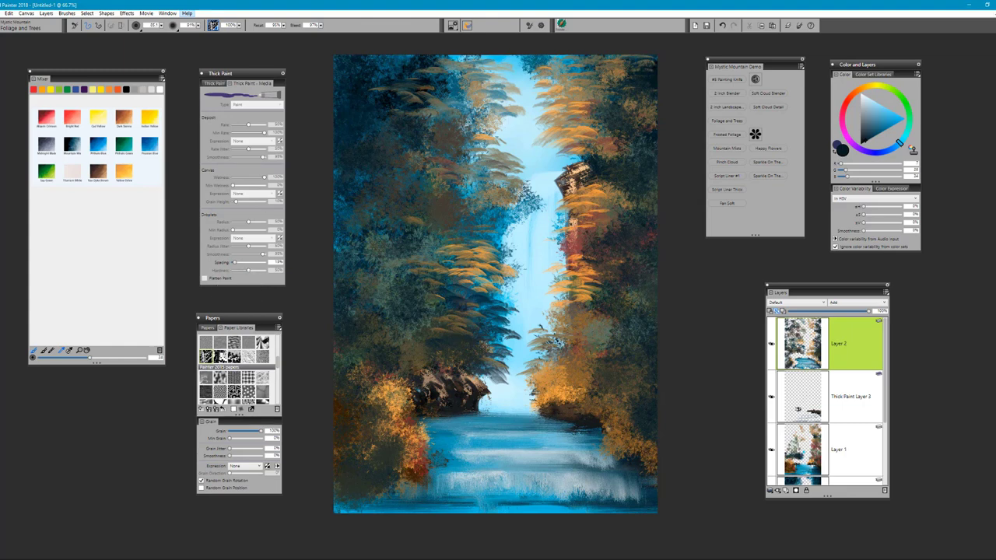
click(452, 26)
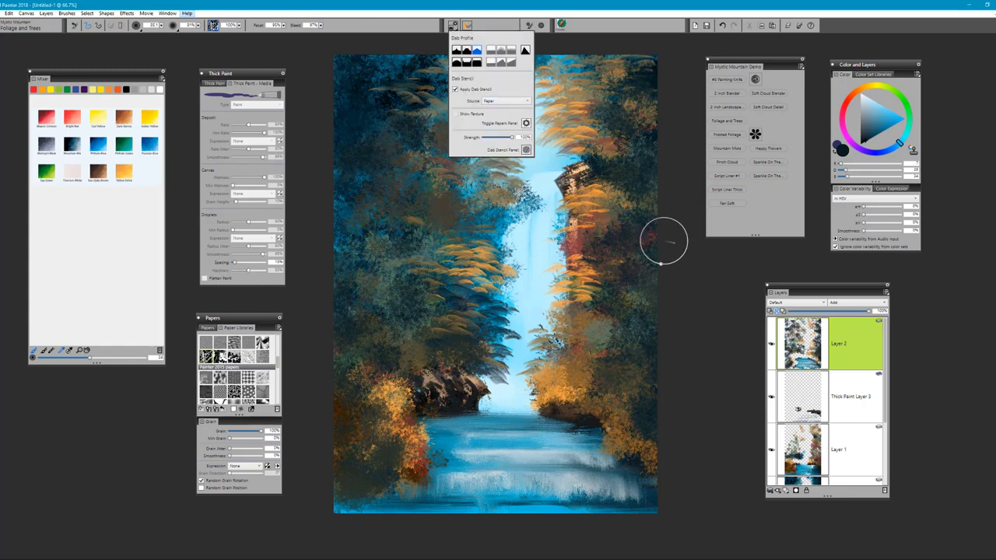
click(708, 304)
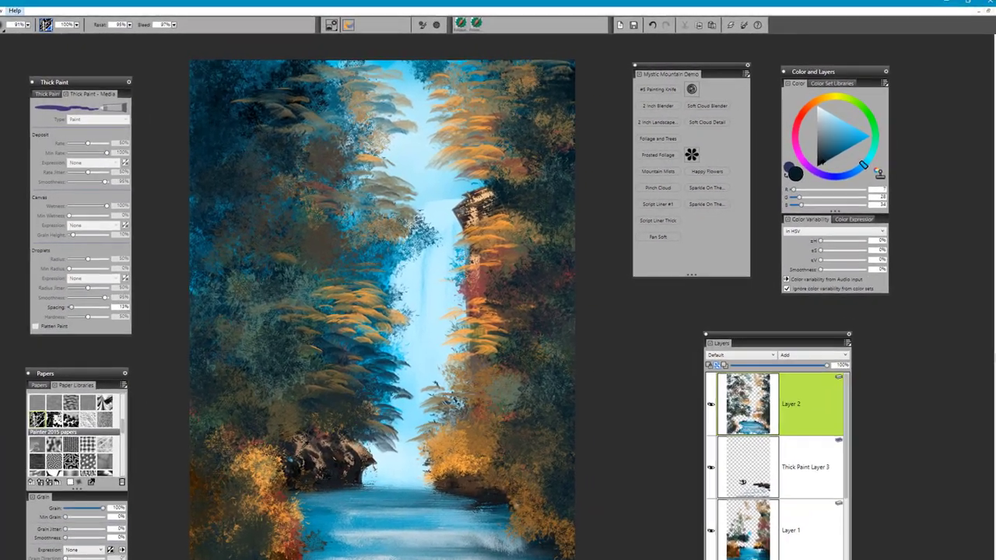
Sample a light beige and paint thin, broken birch trunks of varying height and lean through the left-hand trees
alt+click(378, 298)
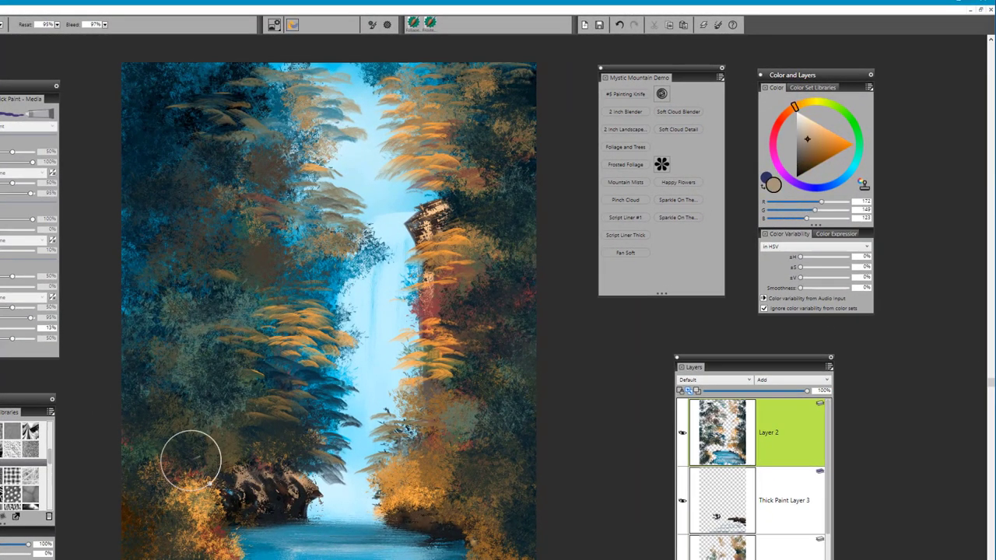
drag(193, 460, 214, 361)
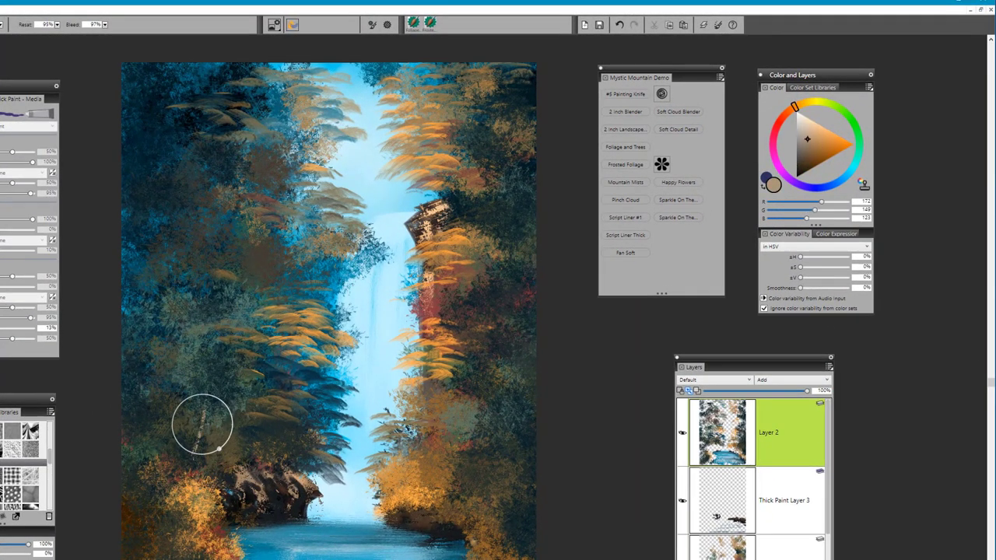
drag(203, 425, 232, 344)
drag(225, 383, 269, 266)
mouse_move(181, 459)
mouse_down()
mouse_move(184, 387)
mouse_move(187, 447)
mouse_move(225, 214)
mouse_up()
drag(199, 354, 221, 284)
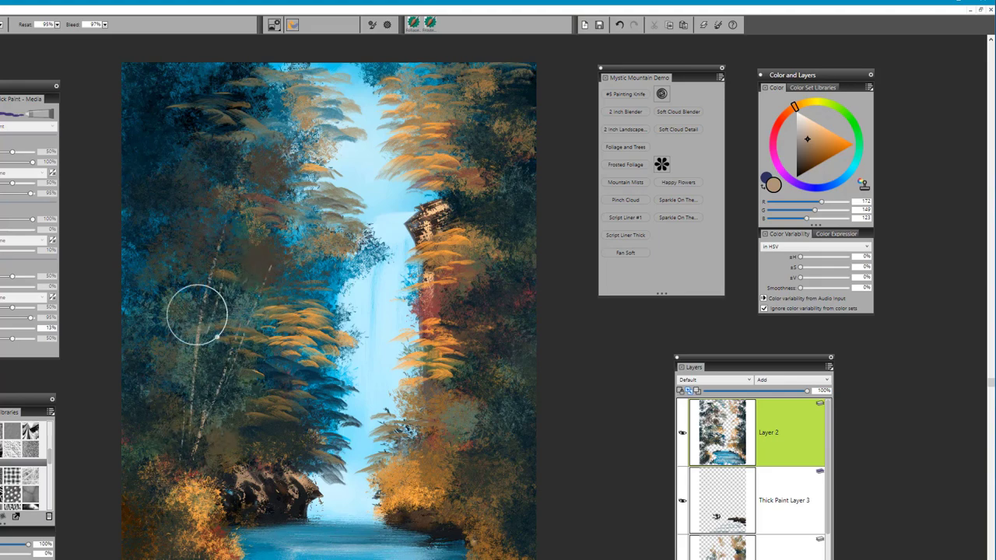
drag(180, 256, 178, 186)
drag(147, 510, 141, 369)
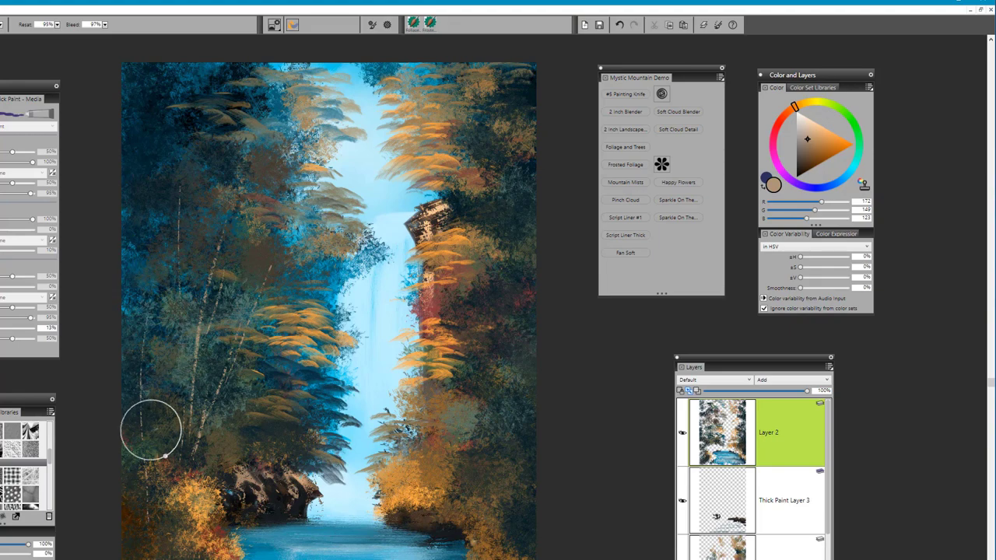
drag(149, 422, 167, 137)
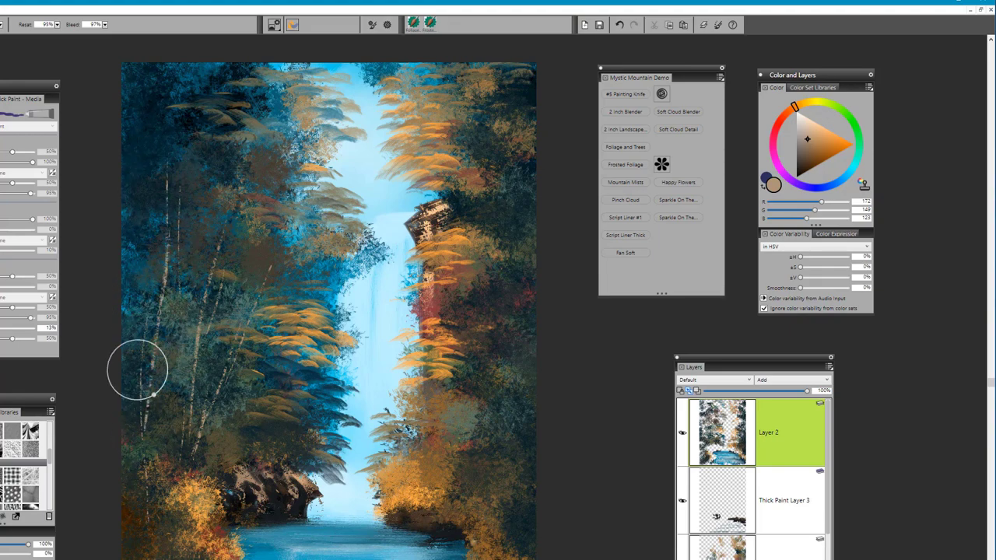
drag(256, 444, 287, 342)
drag(280, 456, 288, 426)
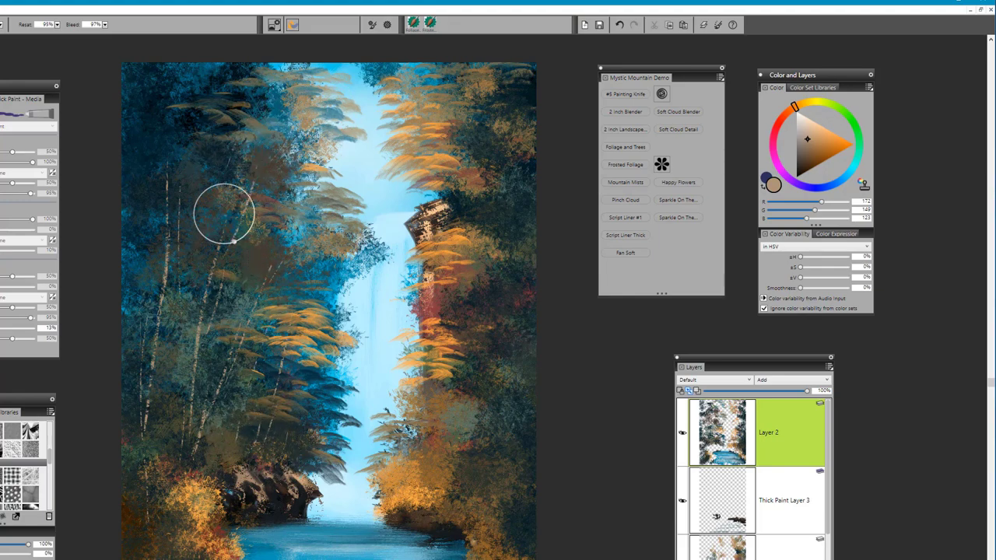
Sample a dark blue-black and paint thin trunks and branches through the leaf fans and foliage on the right bank
alt+click(447, 195)
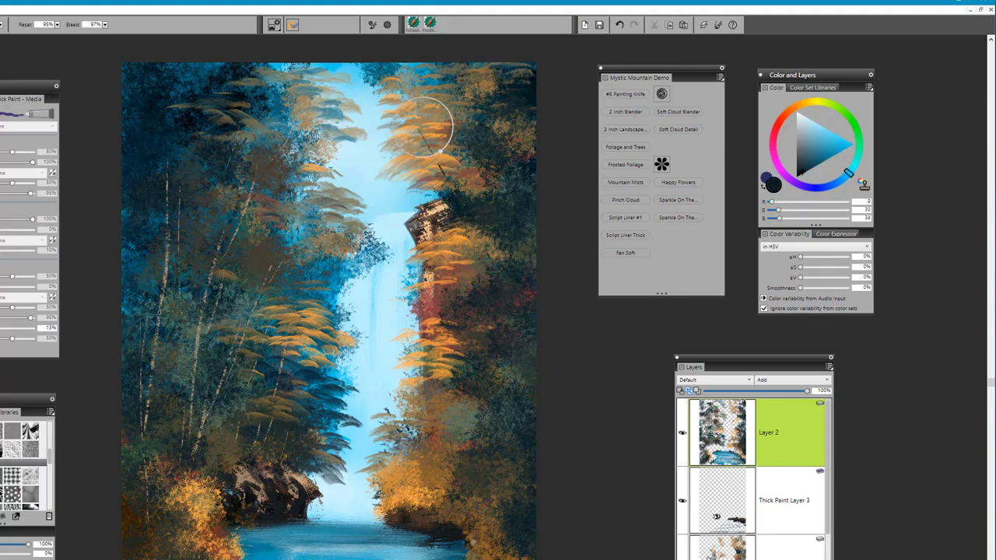
drag(431, 84, 449, 164)
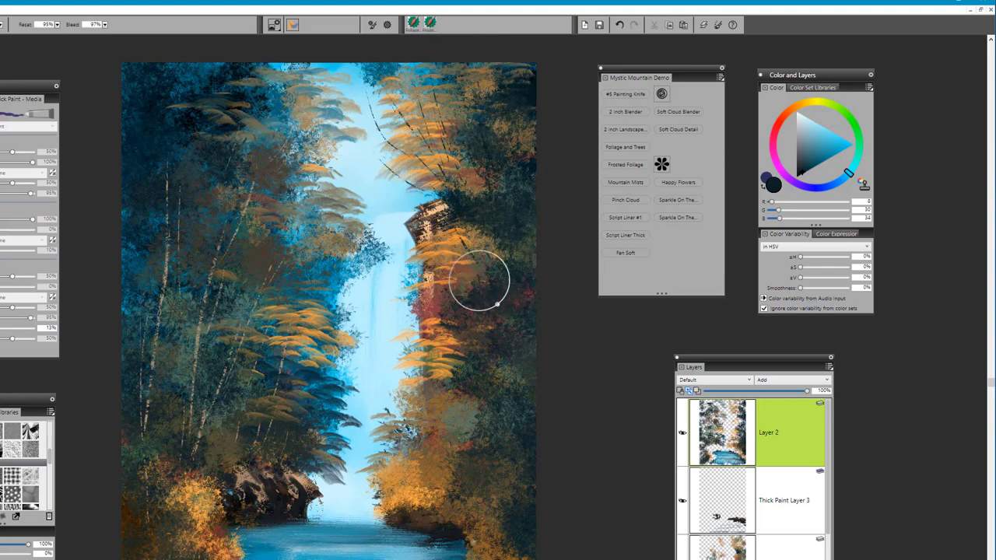
mouse_move(474, 285)
mouse_down()
mouse_move(458, 316)
mouse_move(445, 341)
mouse_move(475, 407)
mouse_up()
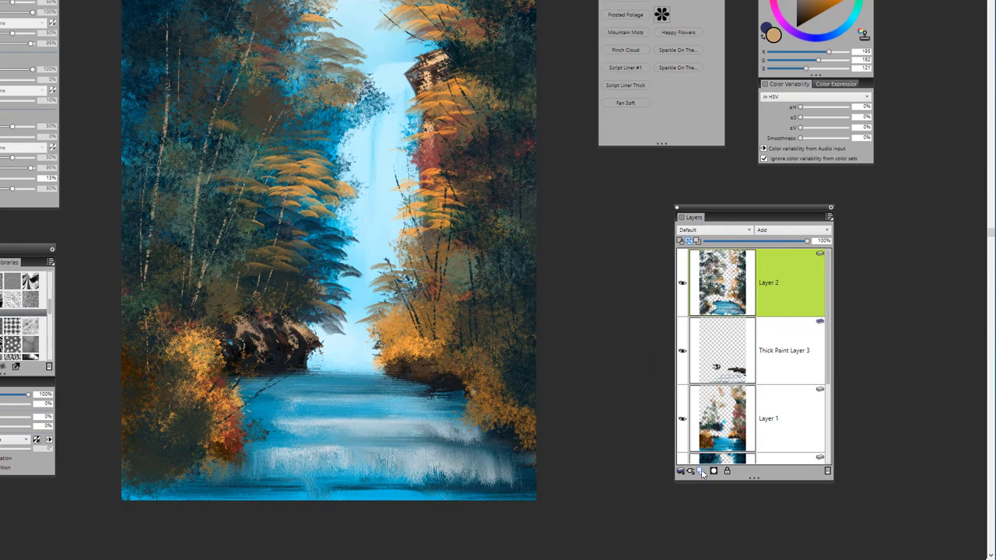
Add a new layer above Layer 2 and paint a long beige log slanting across the foreground water from the left bank
drag(776, 216, 786, 191)
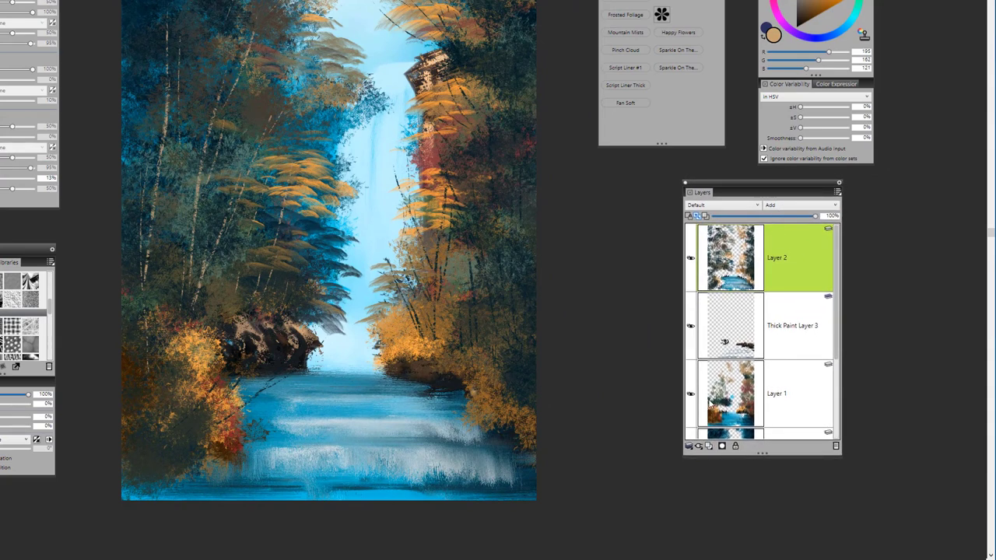
click(710, 446)
mouse_move(240, 458)
mouse_down()
mouse_move(295, 477)
mouse_move(164, 457)
mouse_move(436, 497)
mouse_move(126, 461)
mouse_move(379, 495)
mouse_move(152, 452)
mouse_move(170, 452)
mouse_move(375, 490)
mouse_move(145, 452)
mouse_move(217, 464)
mouse_move(131, 453)
mouse_move(207, 470)
mouse_move(192, 475)
mouse_move(125, 460)
mouse_move(368, 491)
mouse_move(176, 456)
mouse_move(294, 470)
mouse_move(413, 496)
mouse_up()
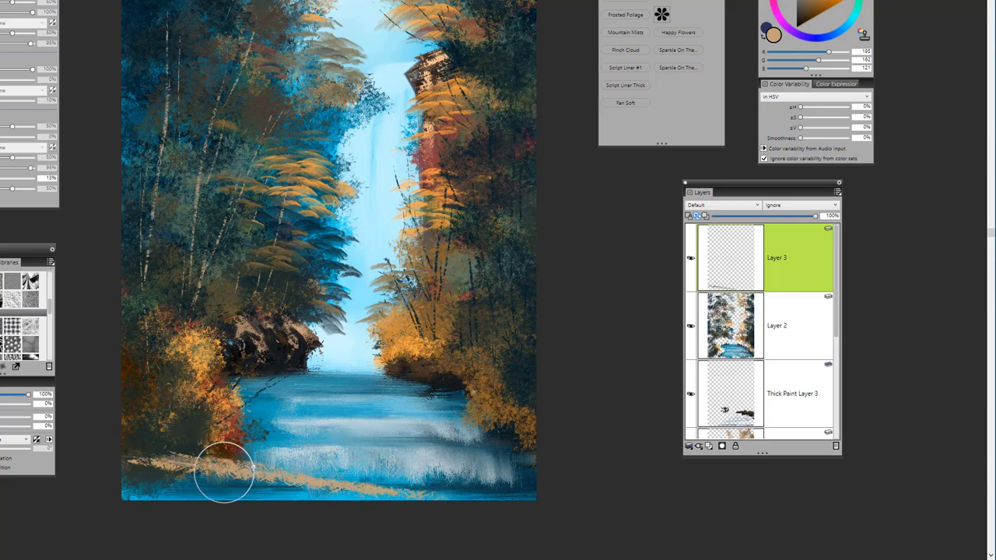
Sample a near-black from the left rocks and paint rough bark shading along the length of the foreground log
alt+click(290, 356)
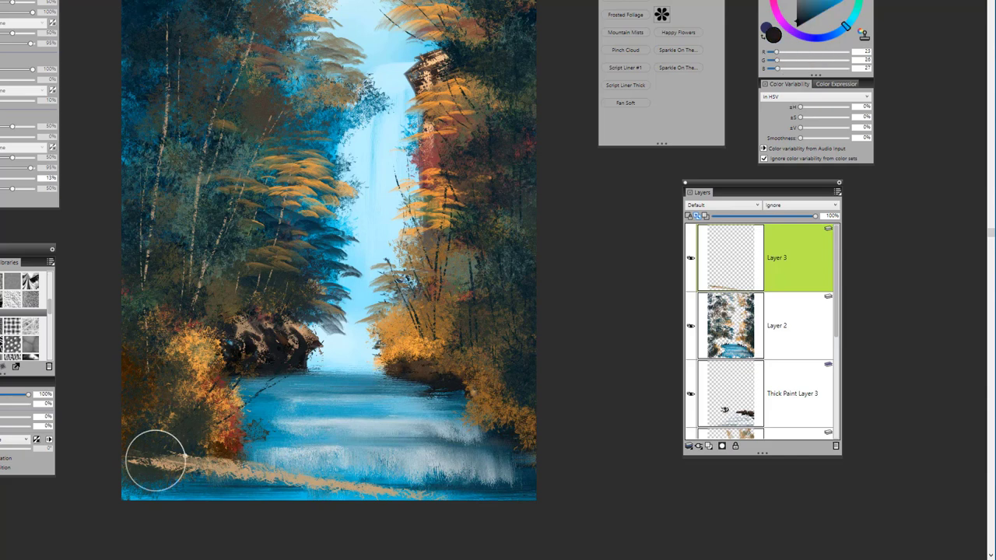
drag(156, 460, 224, 474)
mouse_move(154, 462)
mouse_down()
mouse_move(256, 472)
mouse_move(137, 455)
mouse_move(342, 488)
mouse_up()
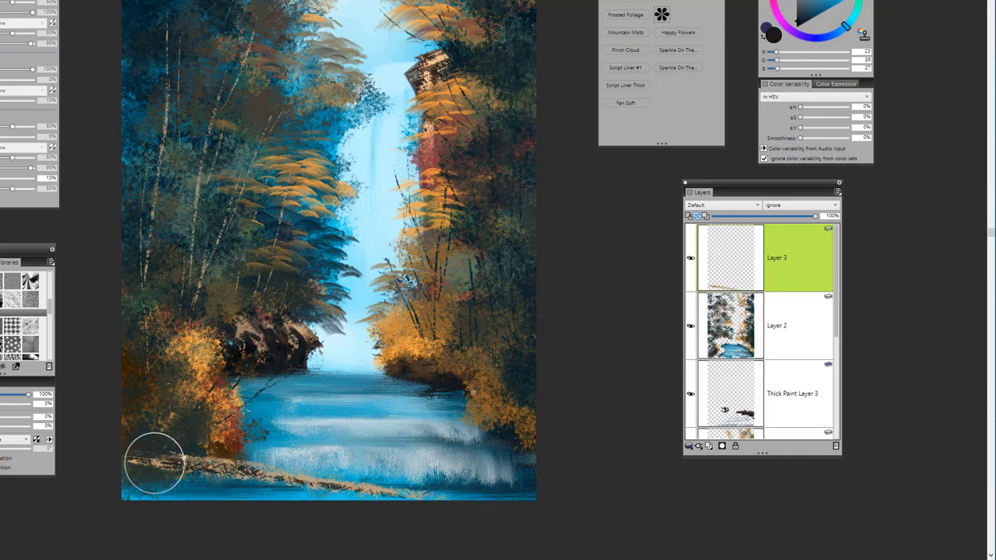
drag(154, 453, 399, 490)
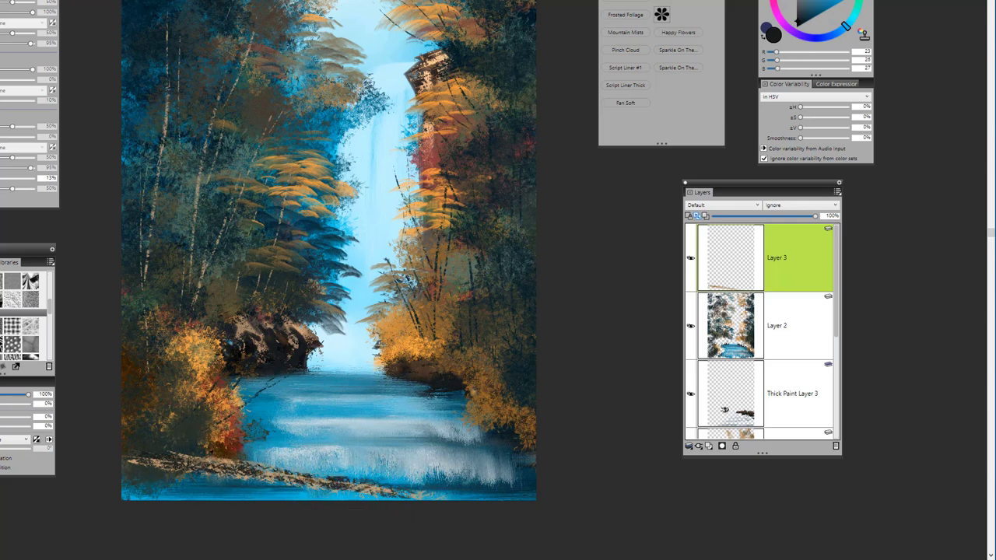
Sample dark teal, grey-brown and near-black tones and refine the bark texture along the middle and far end of the log
alt+click(210, 455)
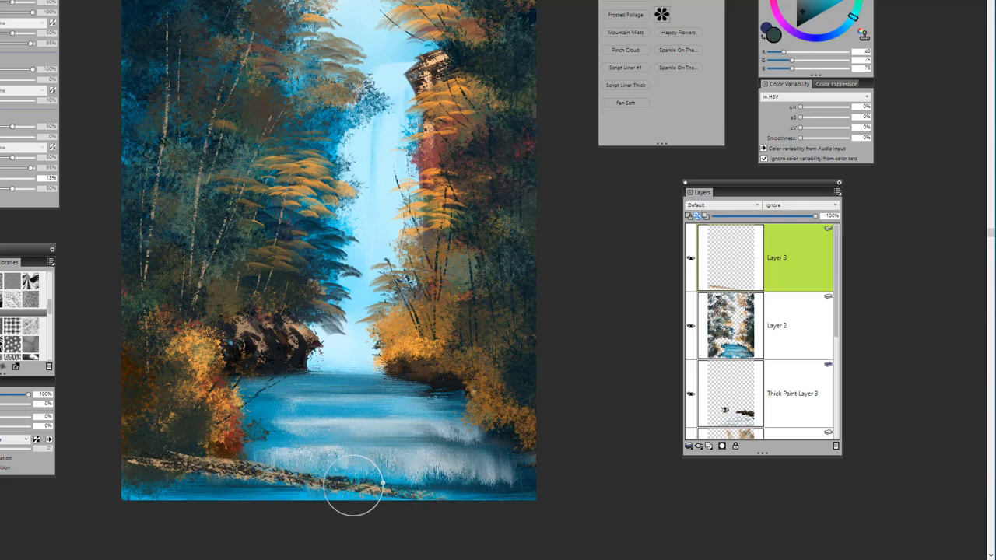
alt+click(295, 485)
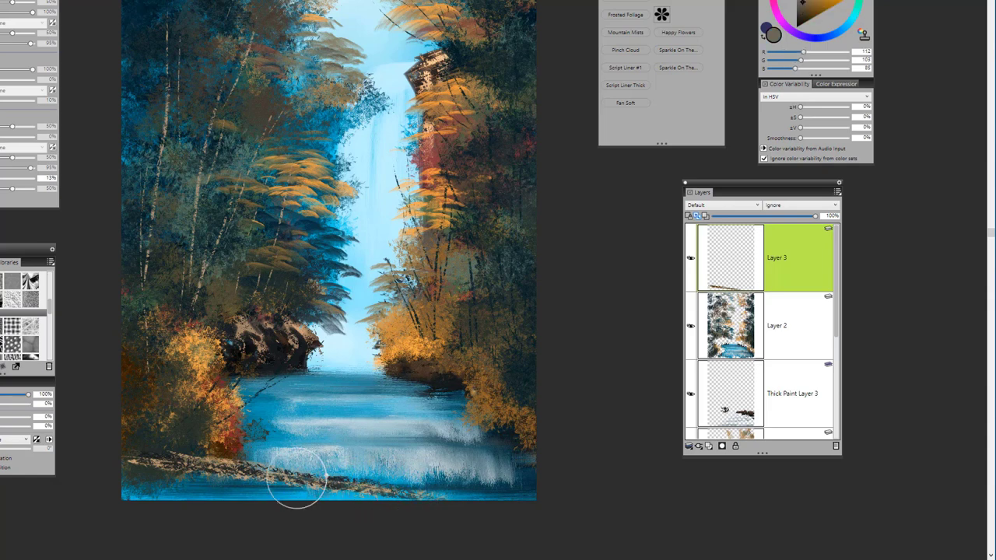
alt+click(170, 455)
click(248, 431)
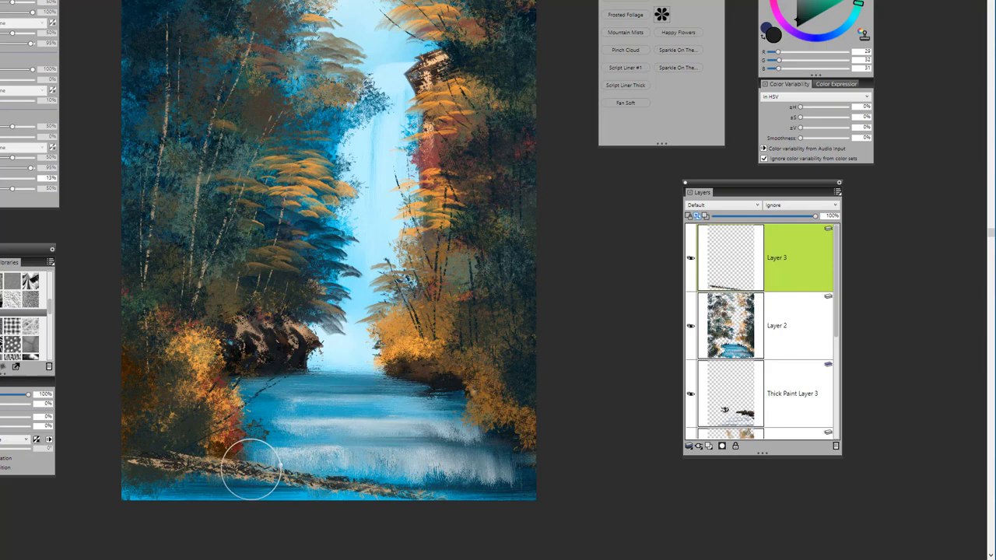
Paint thin dark twigs reaching over the water from the left bank, and sample dark tones for branches among the right-bank trees
drag(250, 471, 286, 440)
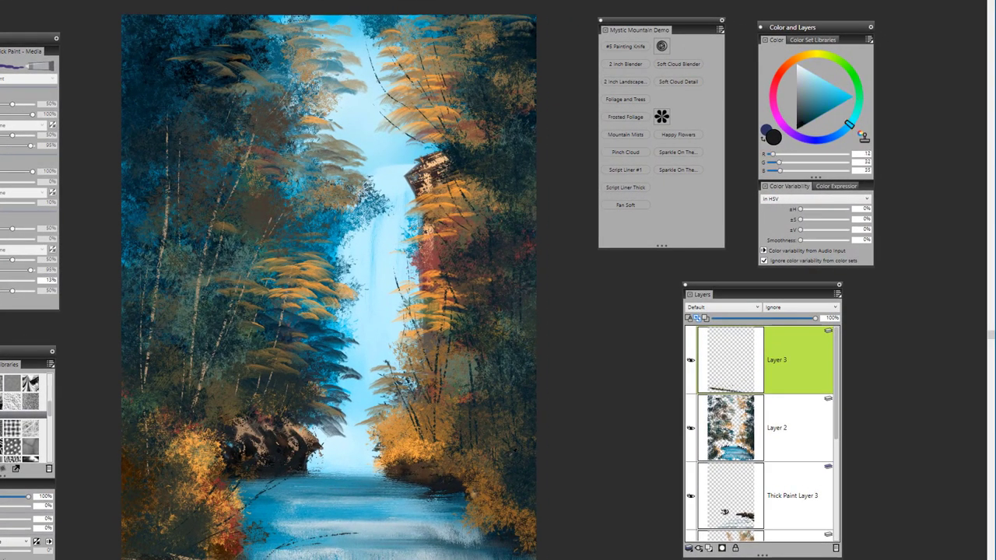
alt+click(450, 476)
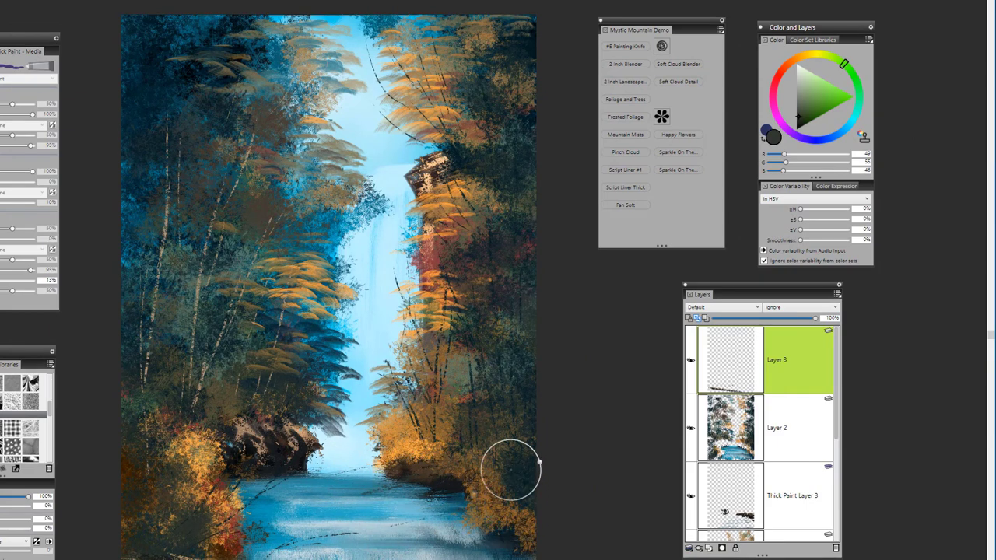
alt+click(465, 383)
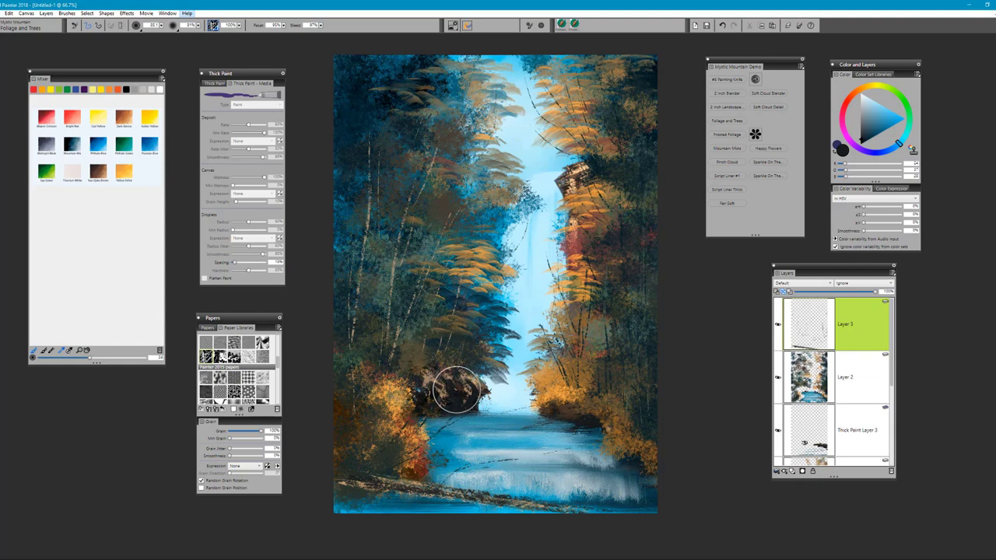
Sample a muted brown from the left rocks and paint fine broken strokes over those rocks and along the right bank
alt+click(441, 377)
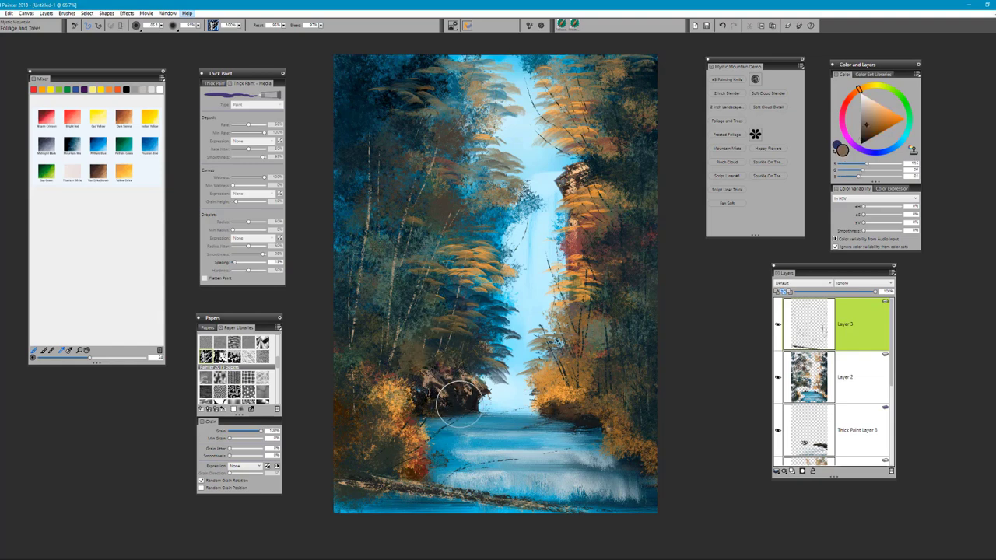
mouse_move(489, 388)
mouse_down()
mouse_move(450, 405)
mouse_move(418, 383)
mouse_up()
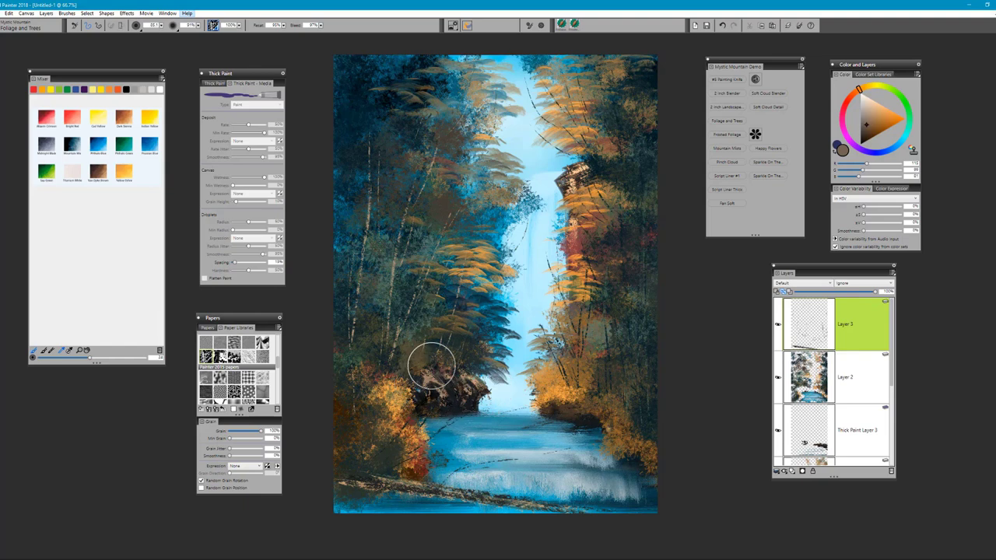
mouse_move(567, 407)
mouse_down()
mouse_move(540, 410)
mouse_move(575, 409)
mouse_move(632, 434)
mouse_move(622, 435)
mouse_move(571, 407)
mouse_move(644, 425)
mouse_move(641, 409)
mouse_move(641, 443)
mouse_move(648, 384)
mouse_move(653, 463)
mouse_up()
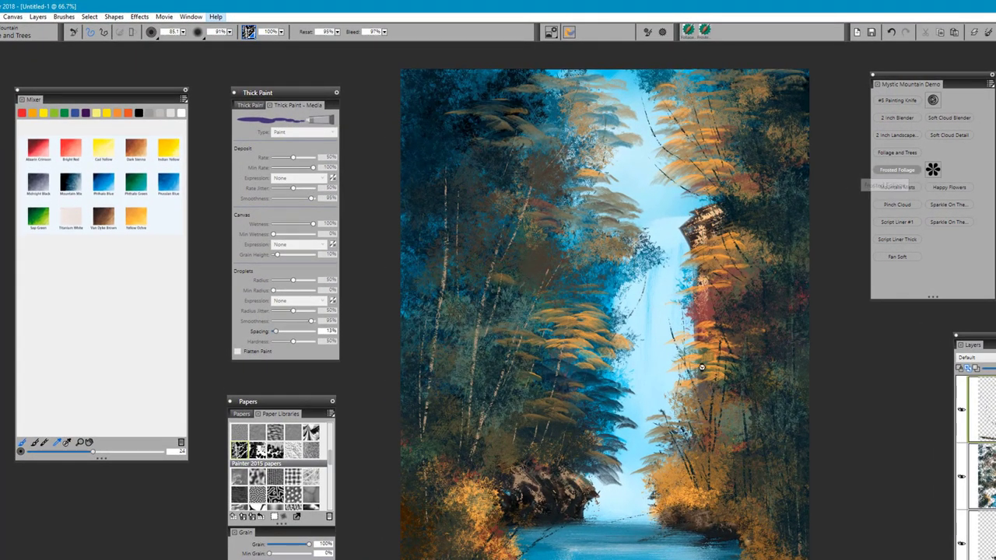
Dab bright red foliage above the left rocks and at the base of the right bank using the Frosted Foliage brush
click(897, 170)
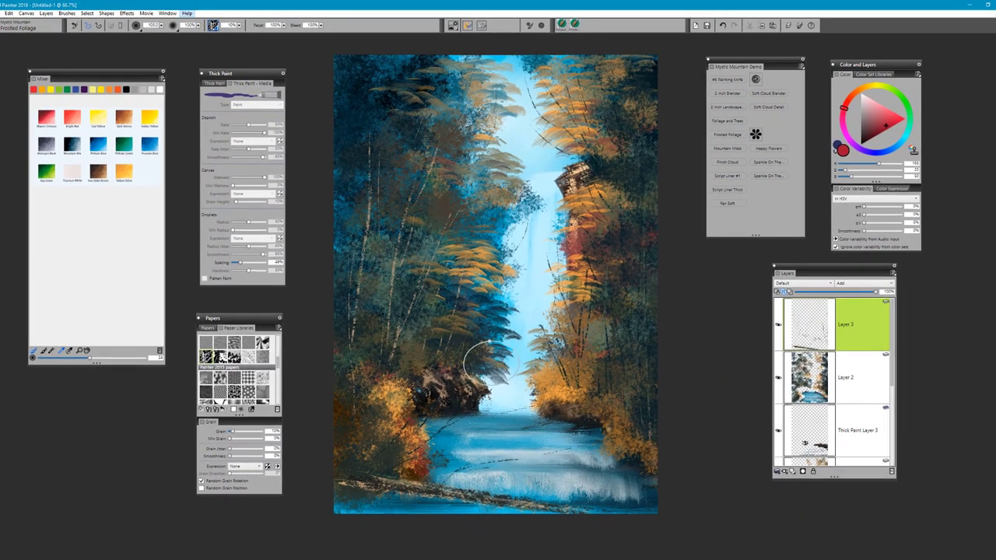
mouse_move(453, 363)
mouse_down()
mouse_move(465, 365)
mouse_move(420, 364)
mouse_move(459, 356)
mouse_move(428, 357)
mouse_up()
click(439, 363)
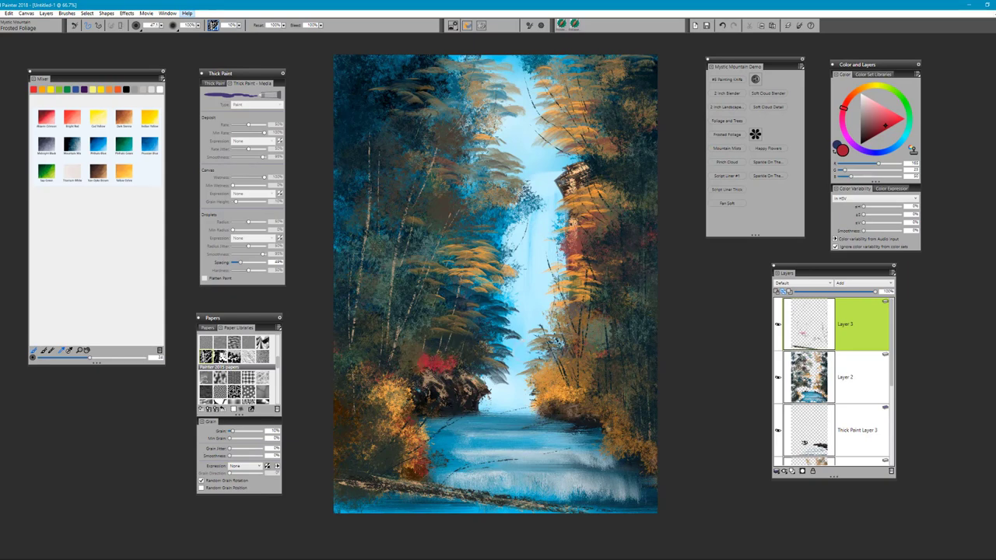
mouse_move(610, 405)
mouse_down()
mouse_move(557, 402)
mouse_move(582, 394)
mouse_move(551, 398)
mouse_up()
Sample golden-brown tones and dab Frosted Foliage highlights over the bushes on the left and right banks
alt+click(583, 386)
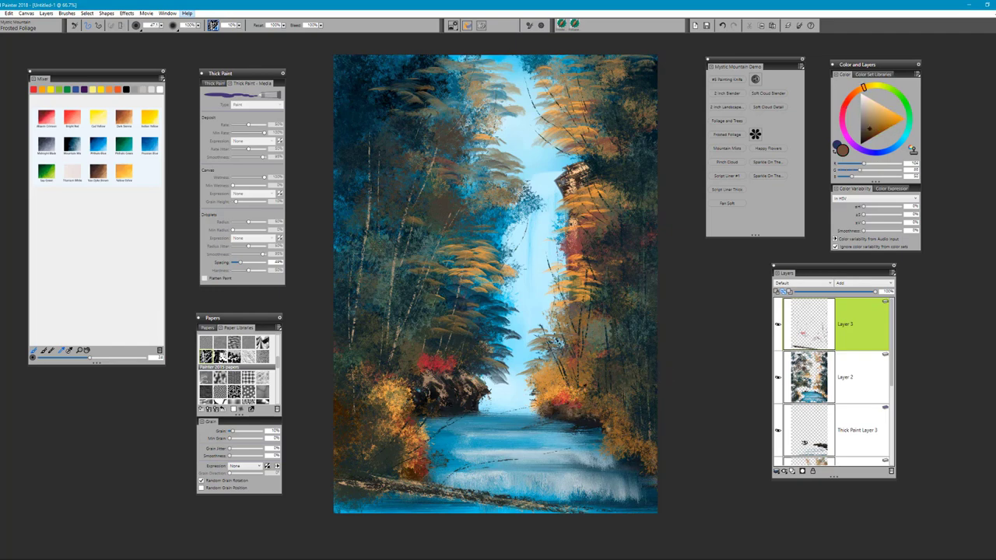
alt+click(426, 364)
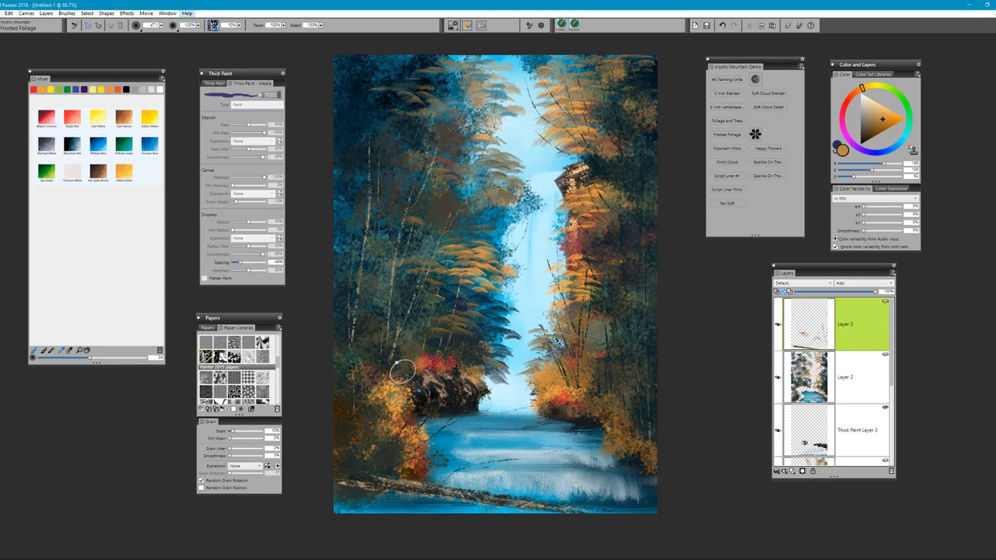
mouse_move(379, 372)
mouse_down()
mouse_move(414, 382)
mouse_move(417, 422)
mouse_up()
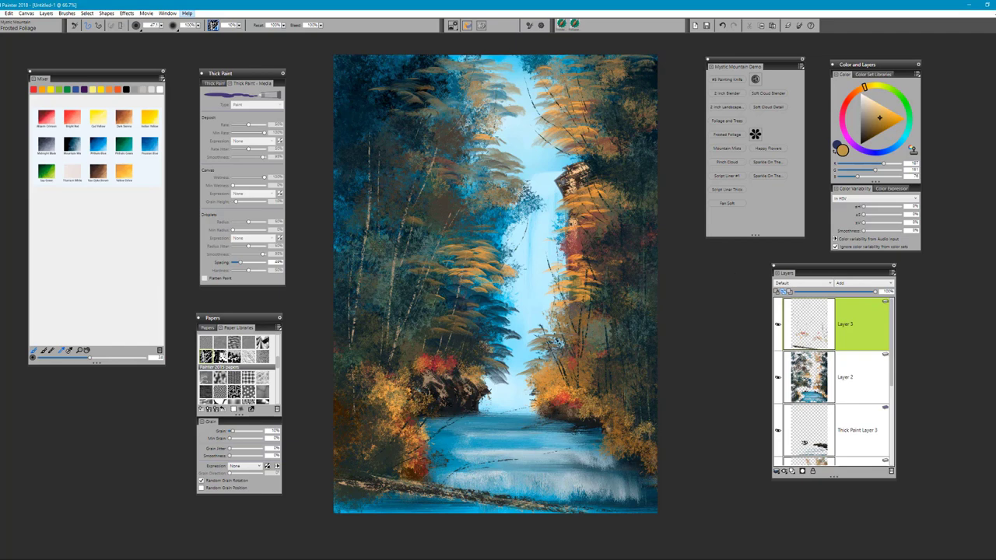
key(ctrl+minus)
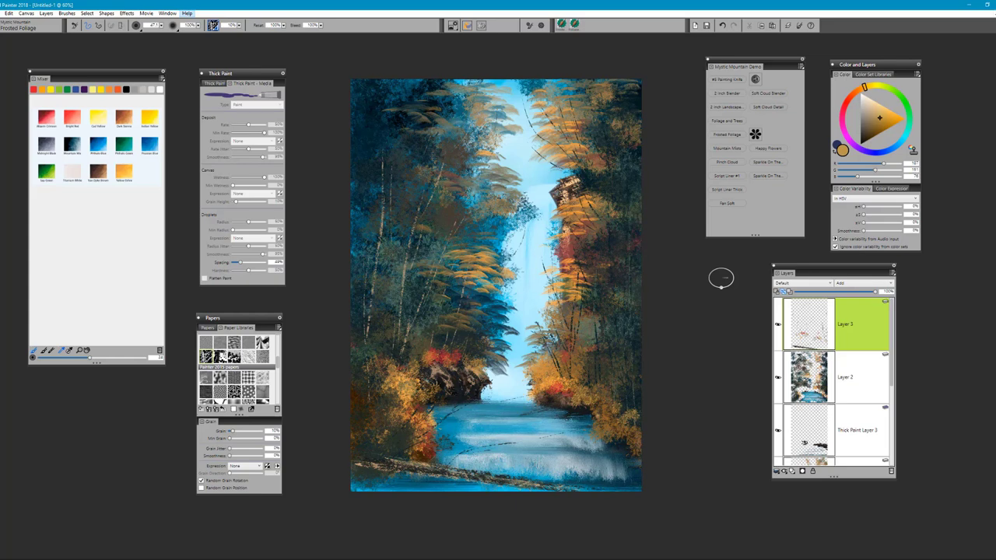
Paint thin white water ripples along the shoreline and below the log using the Foliage and Trees brush
click(725, 121)
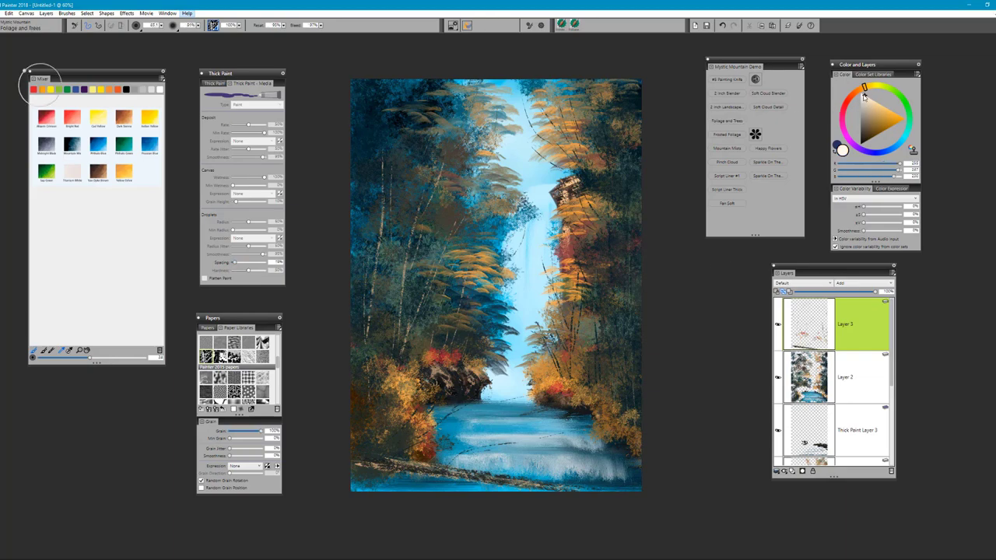
drag(863, 96, 860, 92)
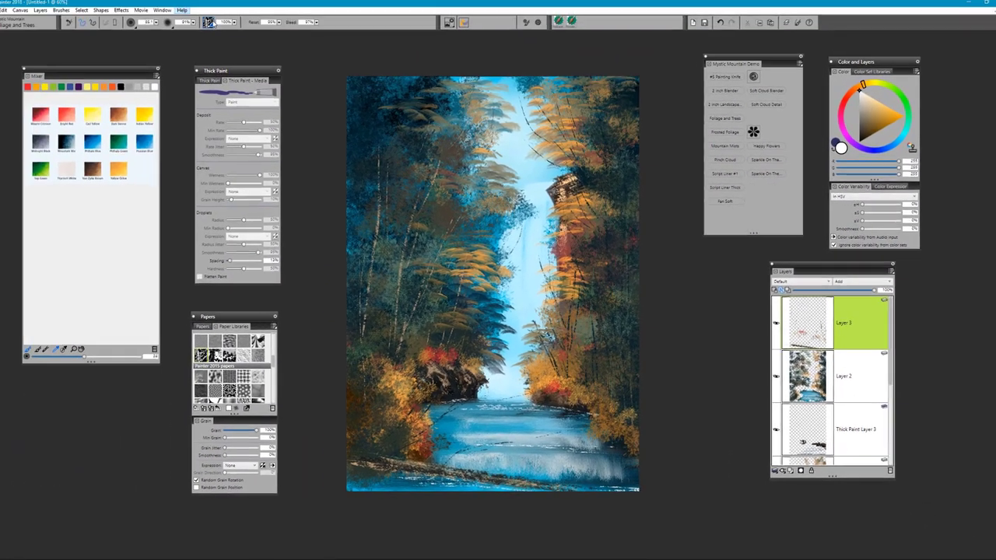
Choose the first paper texture for the Foliage and Trees brush and sample a dark blue from the right-hand foliage
click(214, 25)
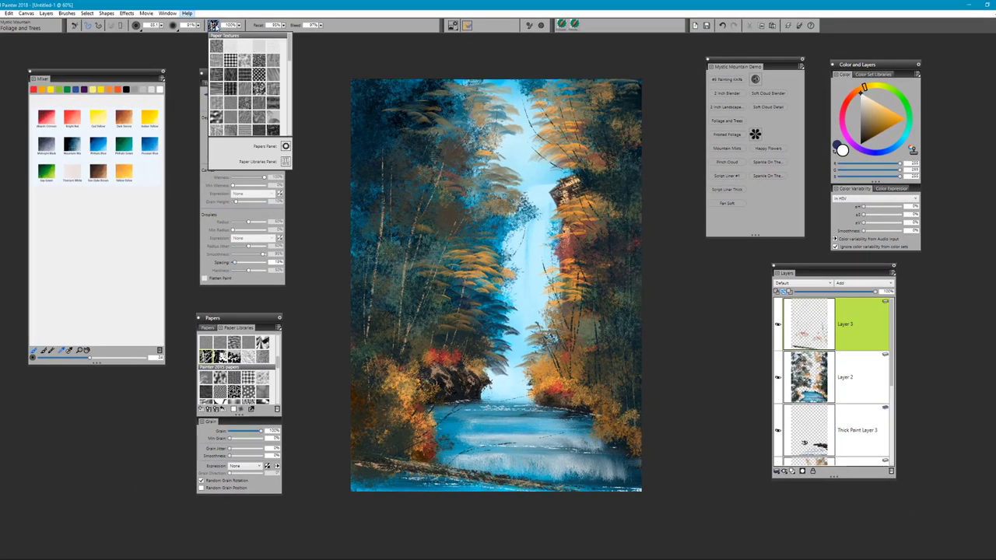
click(217, 48)
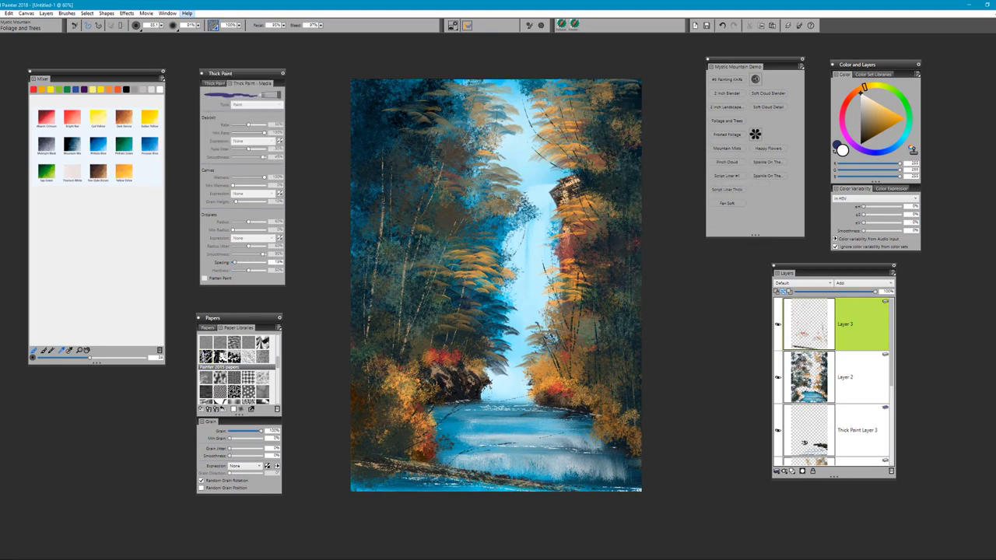
alt+click(573, 165)
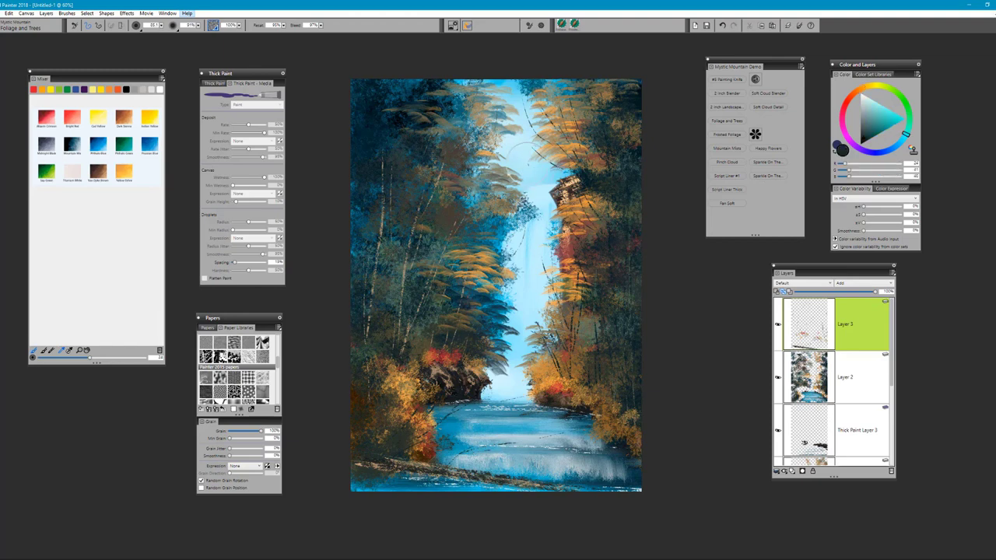